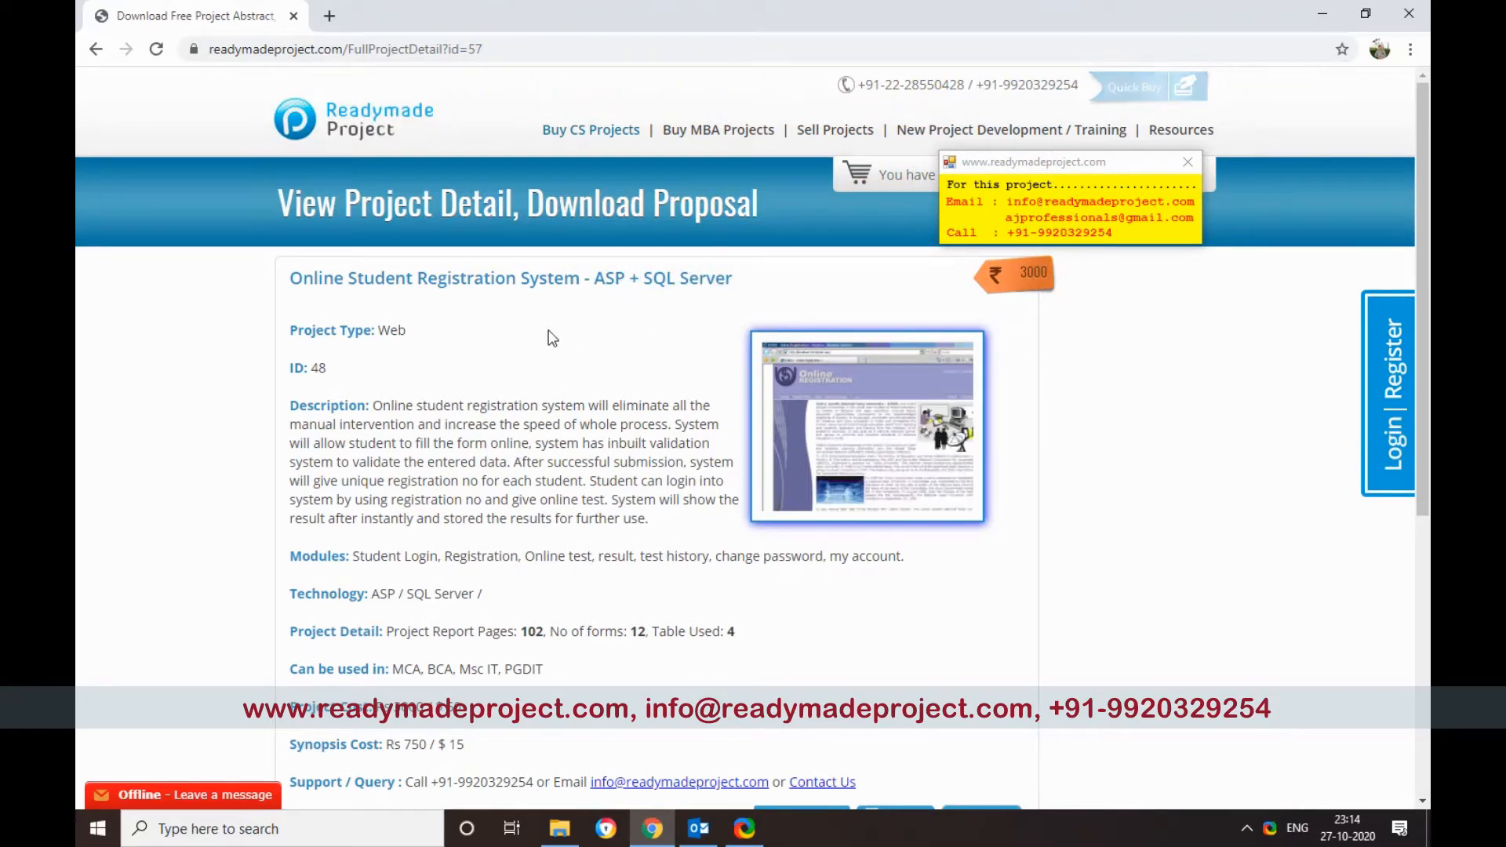
# Step: Review the Online Student Registration System project page, then bring up the Windows Run prompt
pyautogui.scroll(-6, 549, 427)
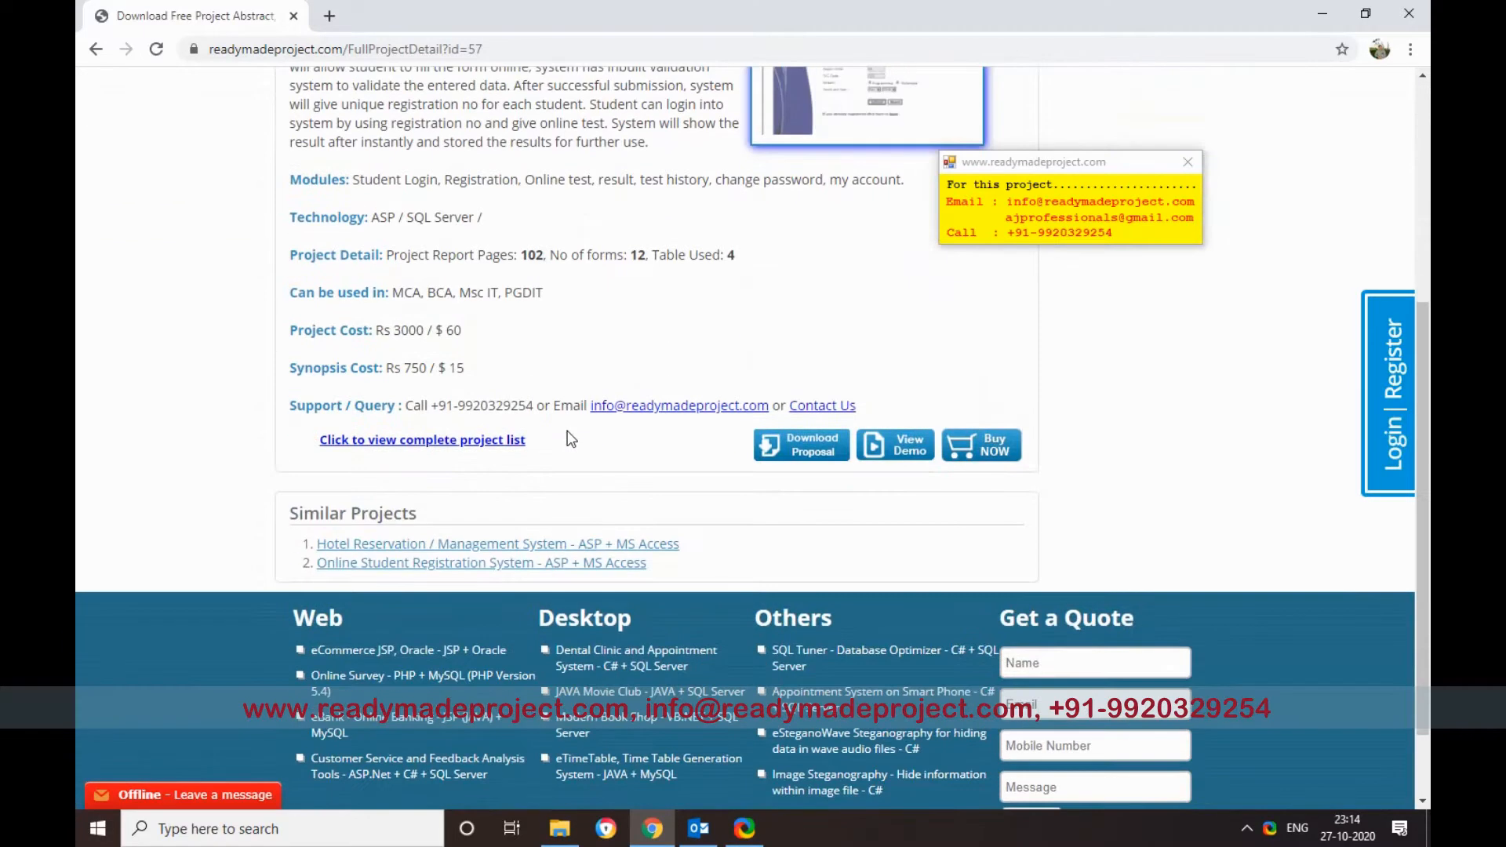
pyautogui.scroll(6, 570, 438)
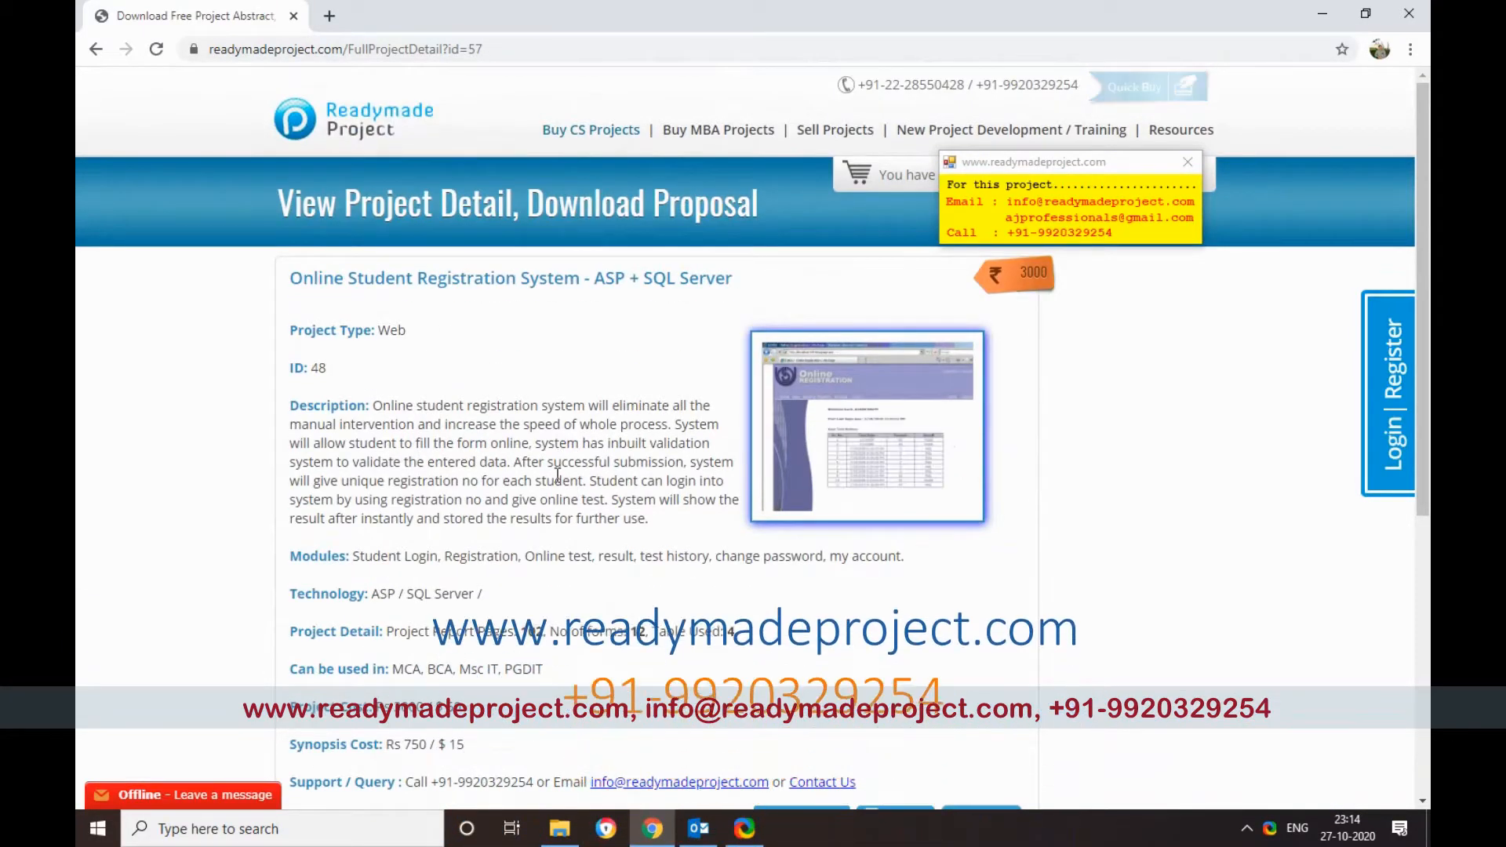
pyautogui.press('super+r')
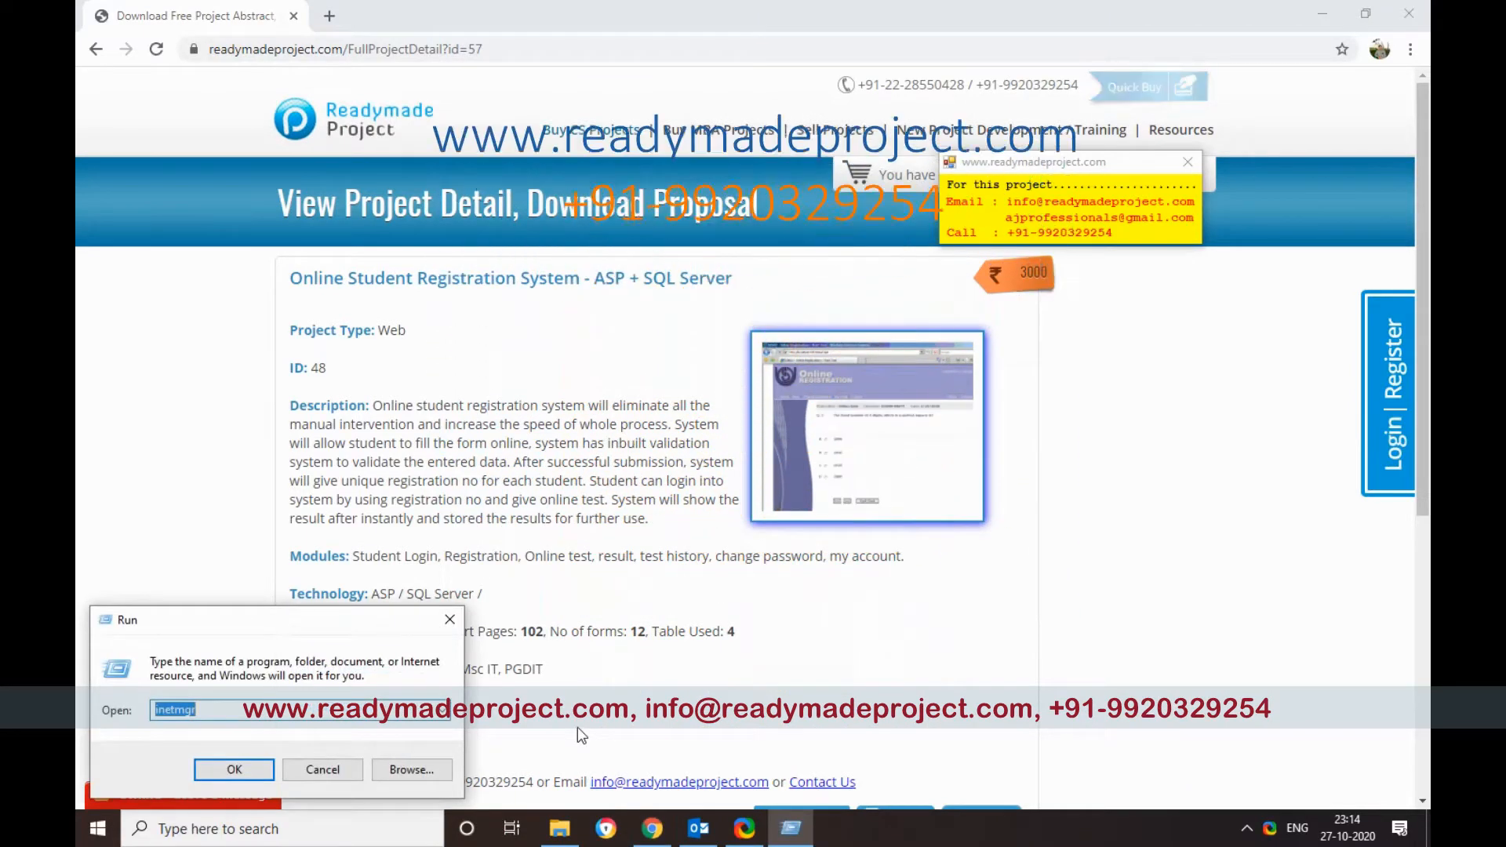
# Step: Launch IIS Manager with inetmgr and copy the source_code folder's full path from File Explorer
pyautogui.press('Return')
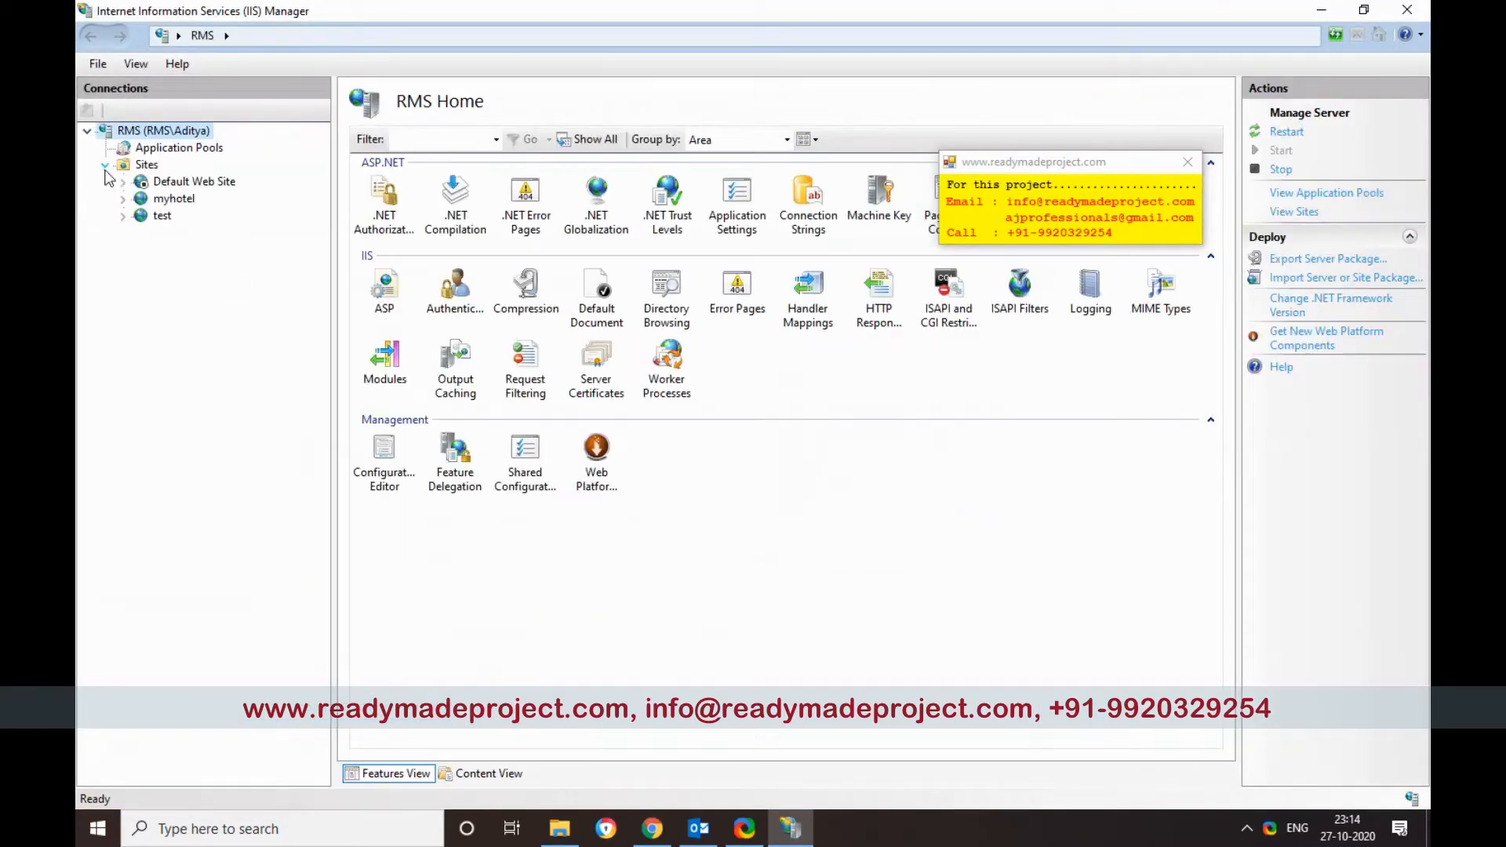
pyautogui.click(559, 830)
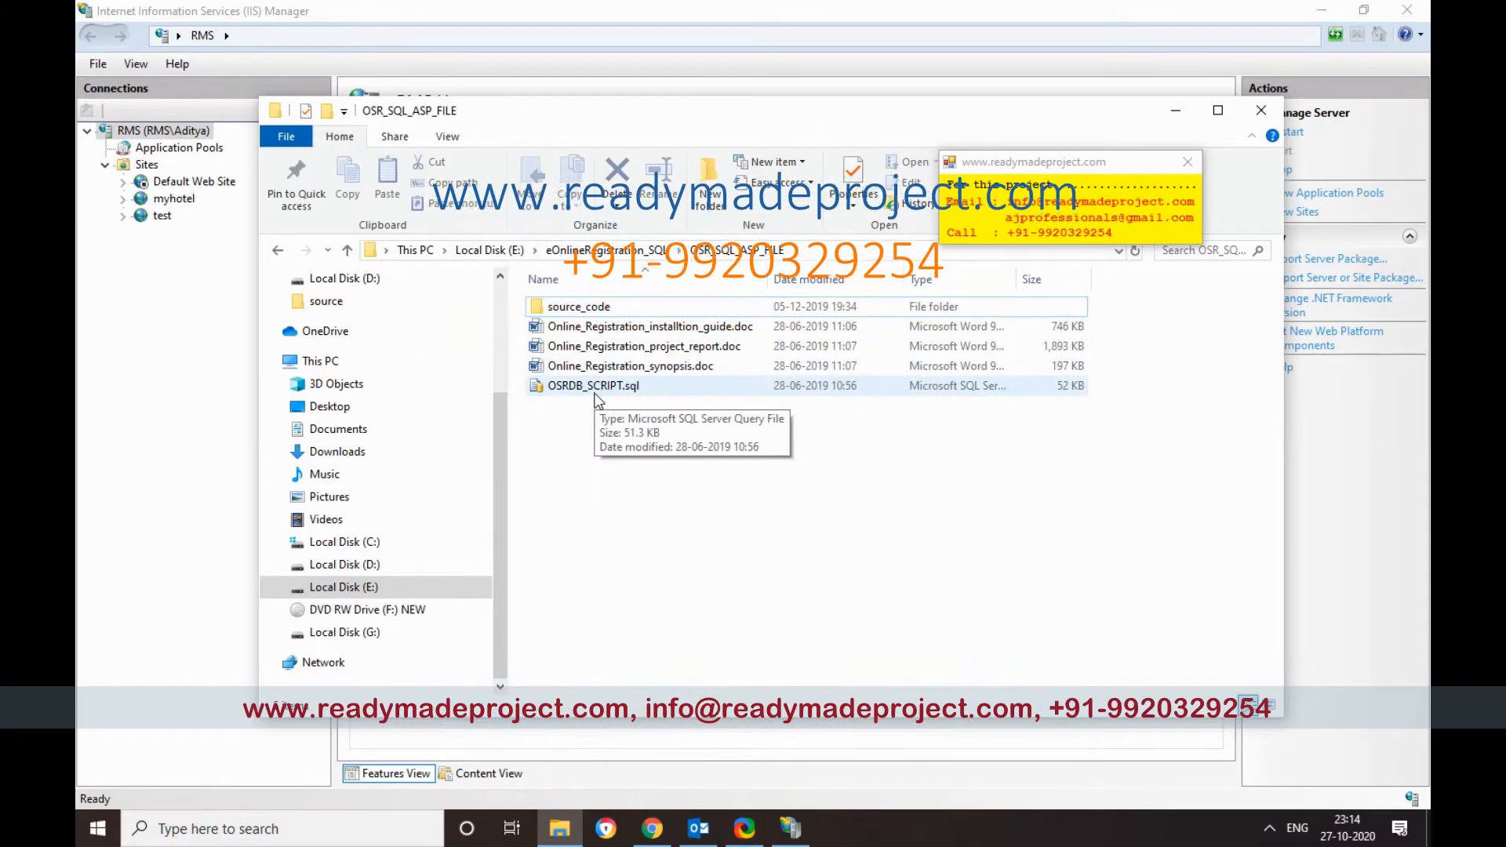
pyautogui.click(618, 309)
pyautogui.doubleClick(619, 309)
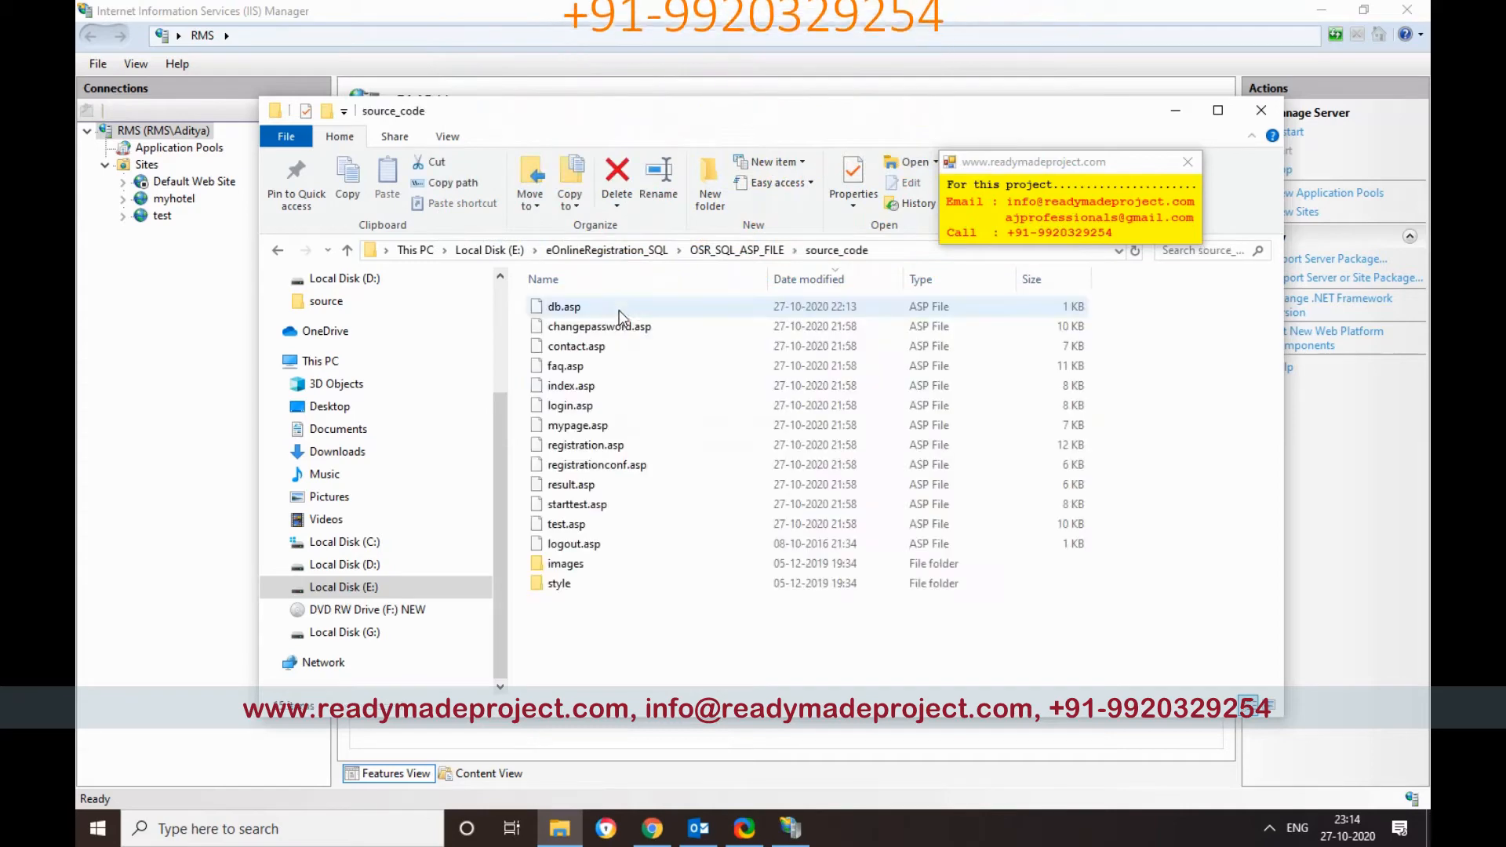
pyautogui.click(916, 249)
pyautogui.rightClick(665, 255)
pyautogui.click(709, 311)
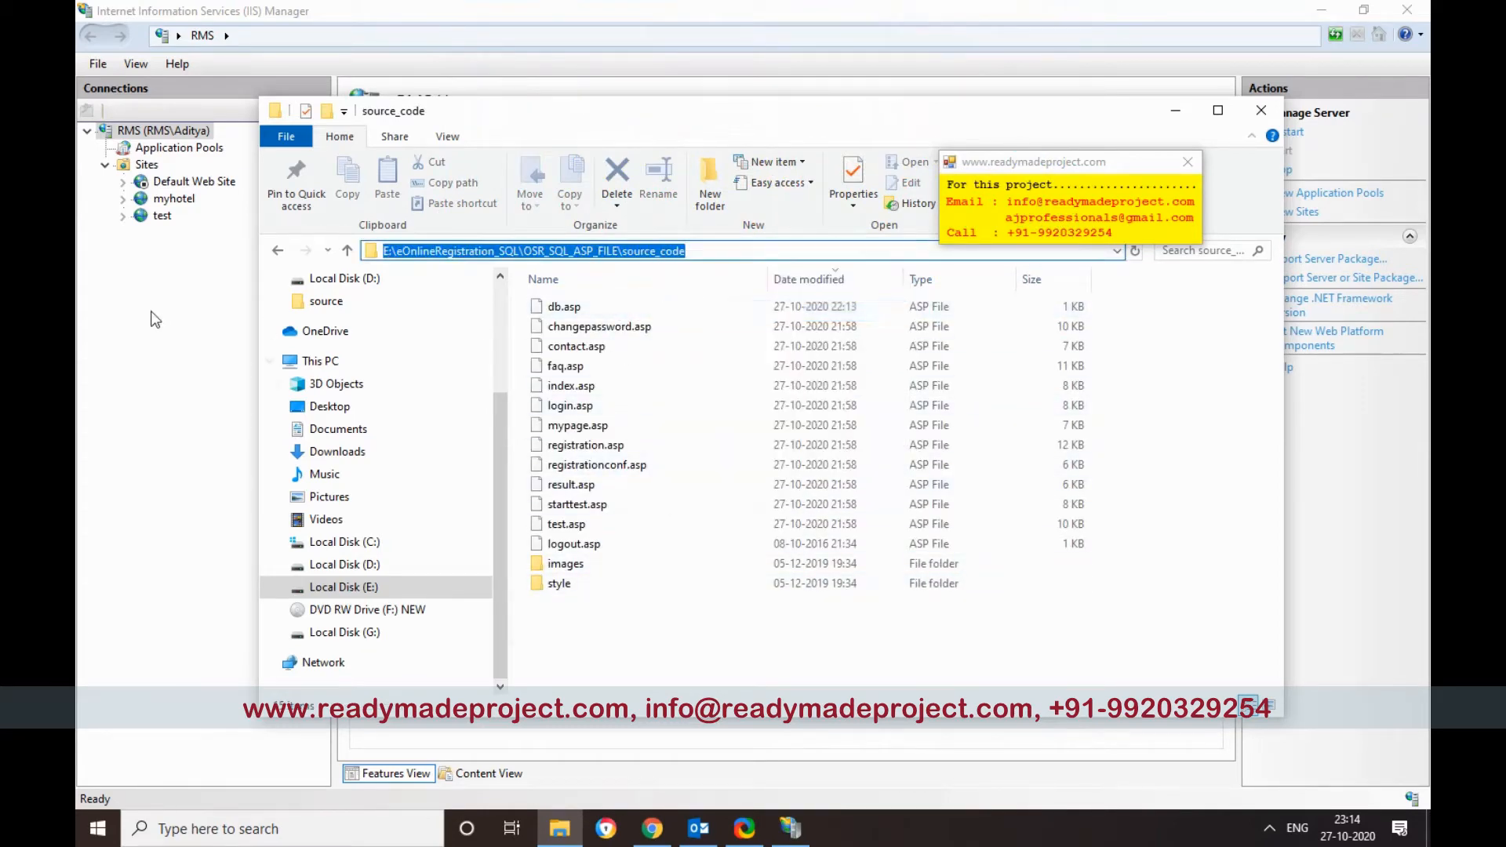
pyautogui.click(180, 259)
# Step: Add website 'osrsql' using the pasted source_code folder as physical path, on port 8090
pyautogui.rightClick(141, 168)
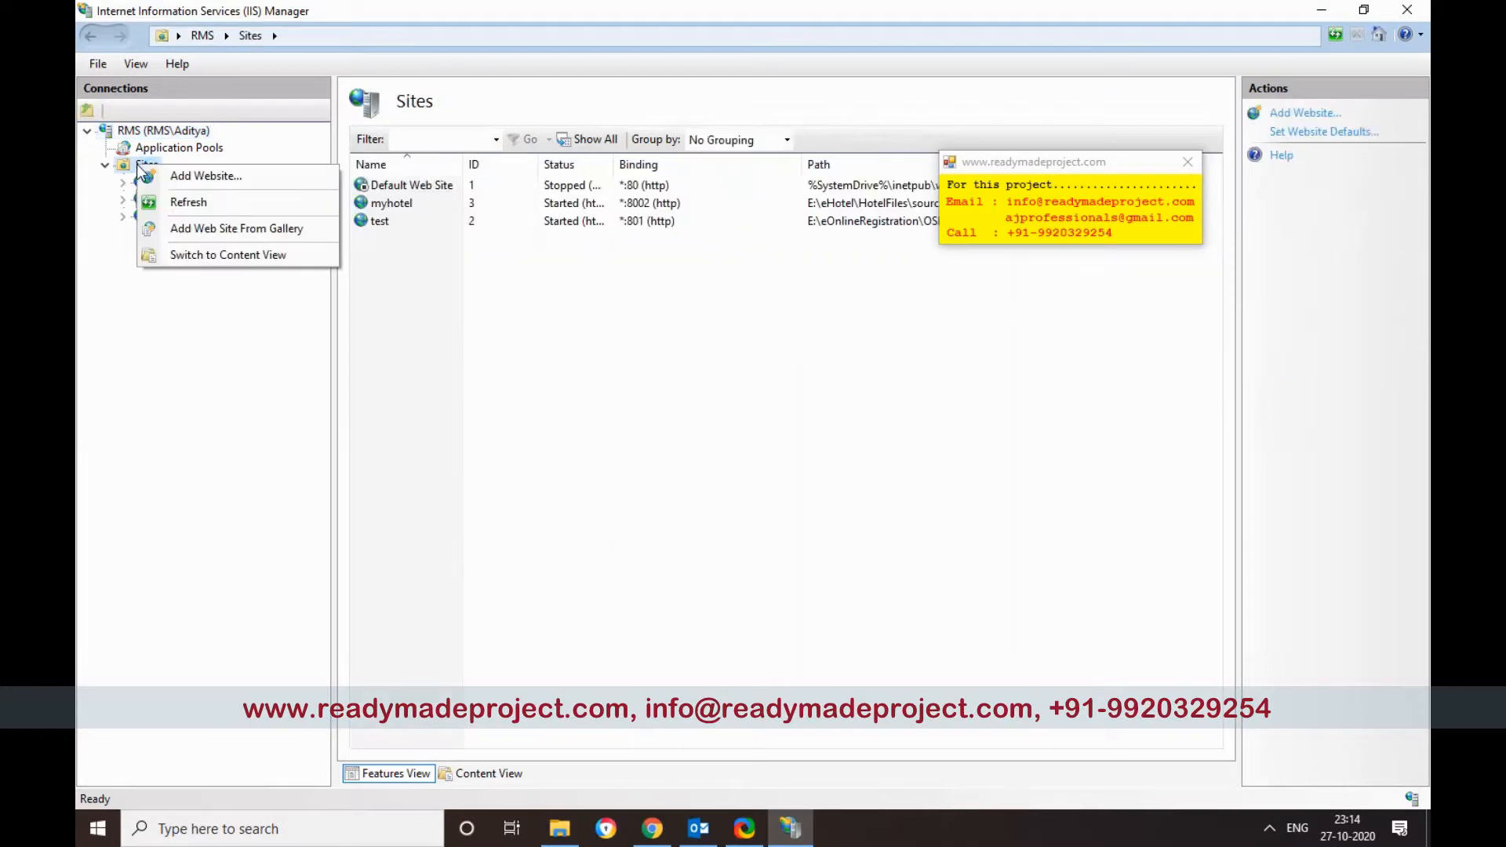
pyautogui.click(192, 175)
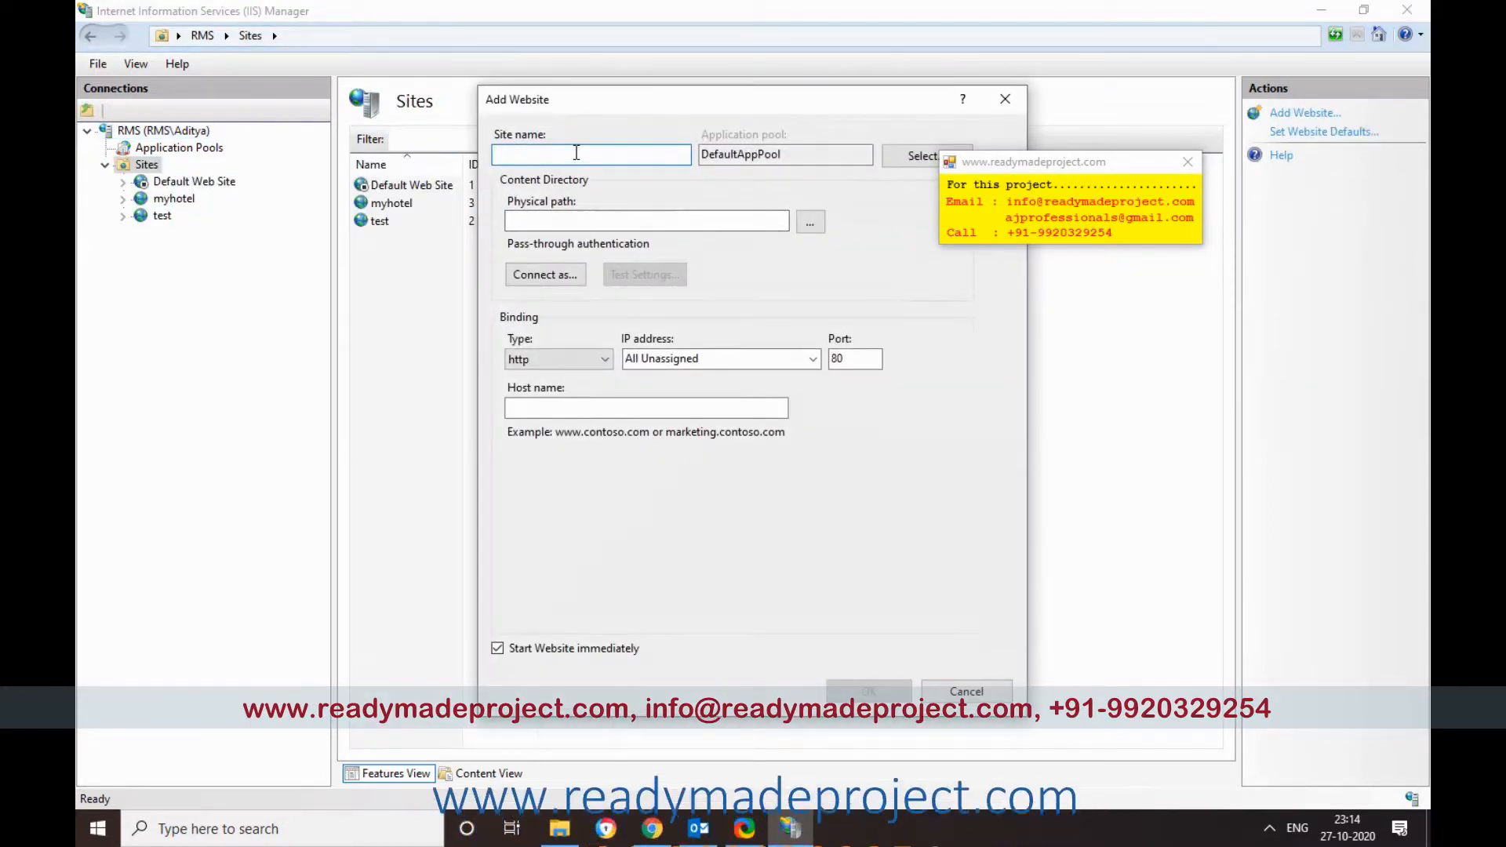
pyautogui.write('osrsql')
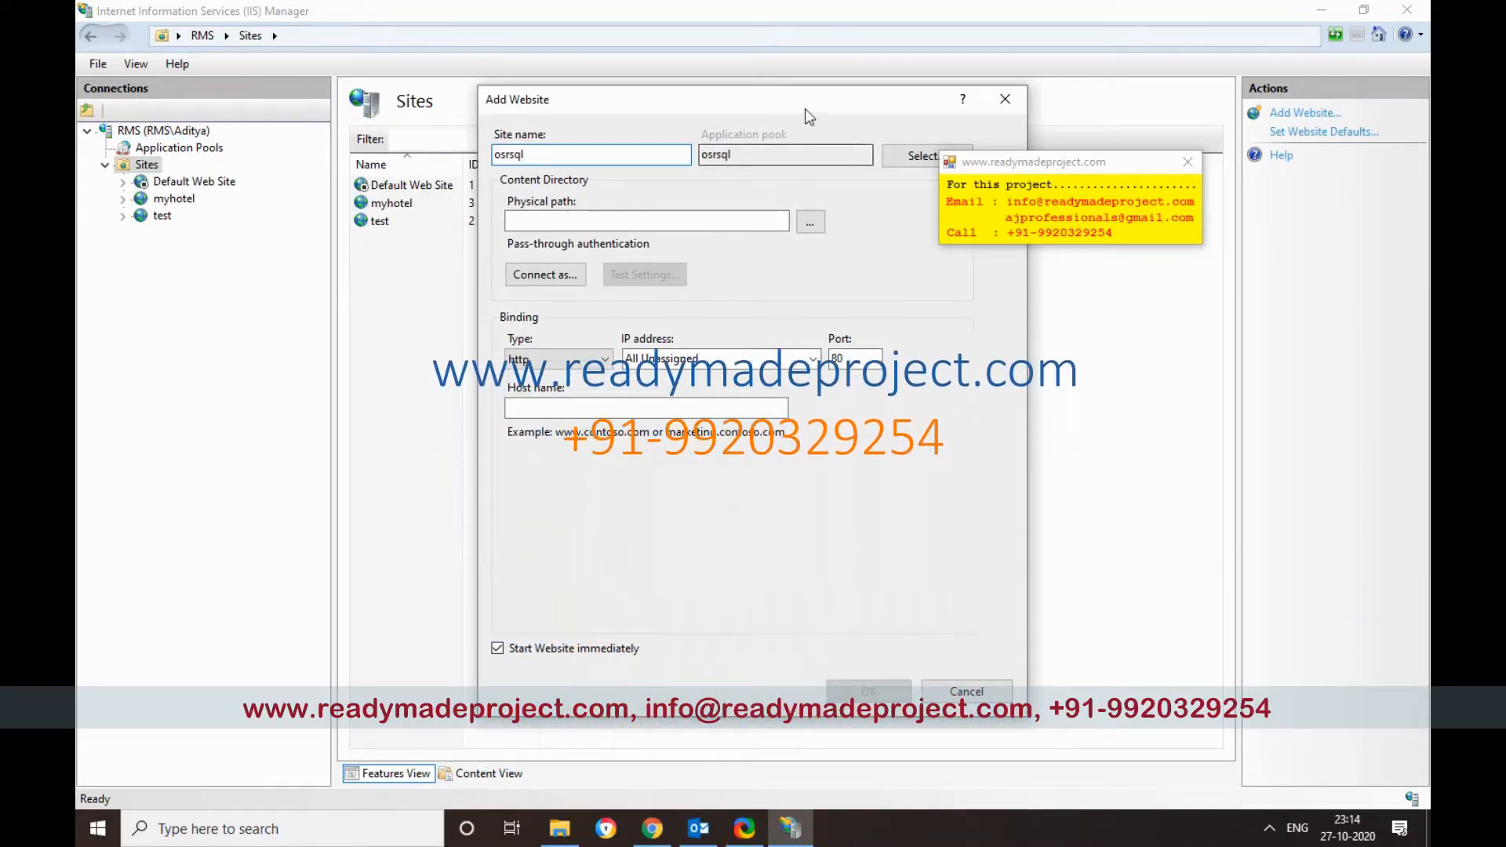
pyautogui.moveTo(809, 116); pyautogui.dragTo(723, 189)
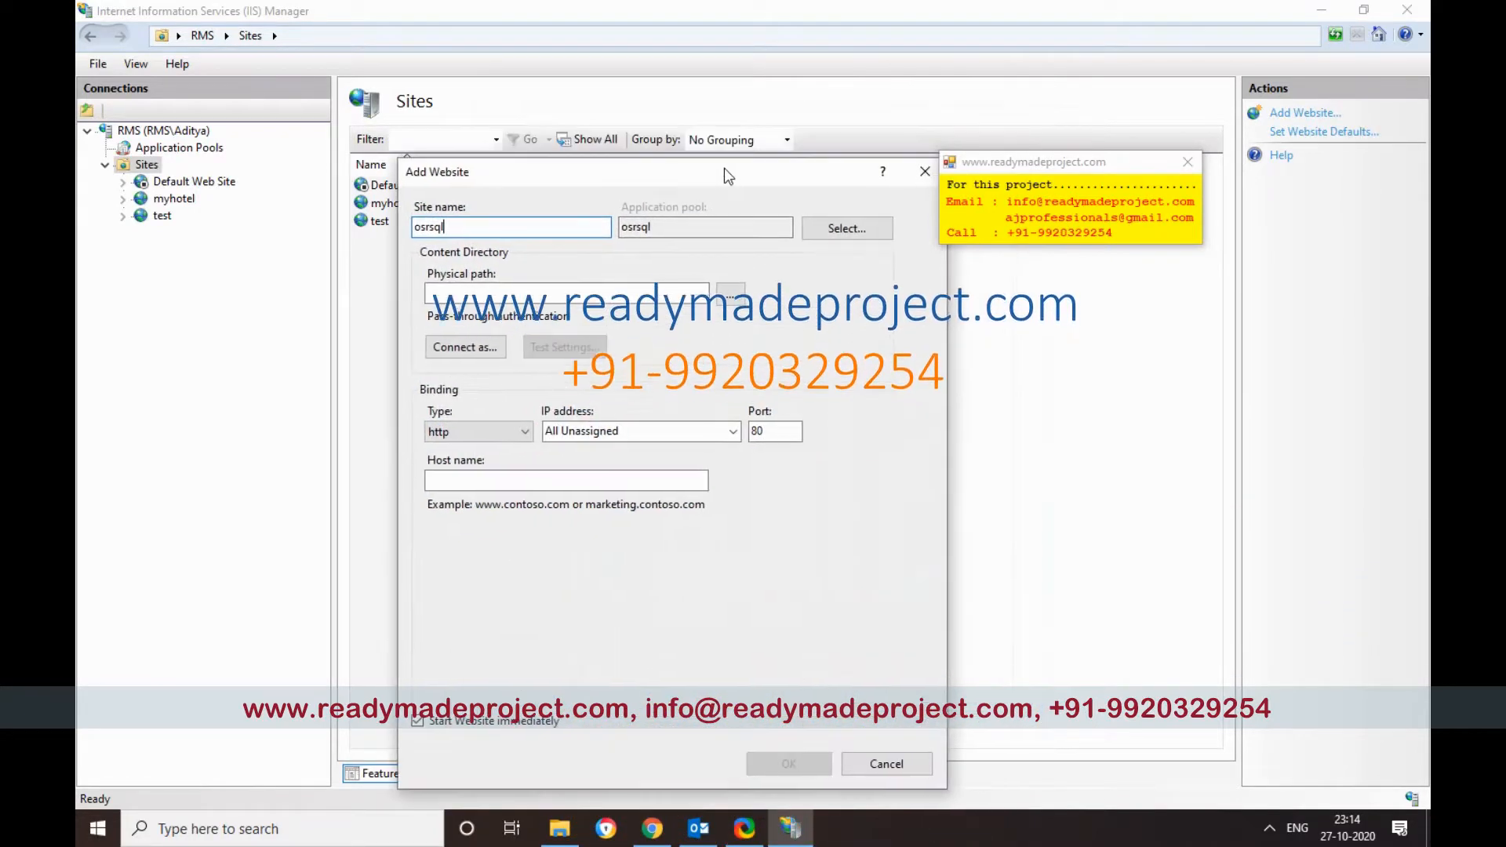
pyautogui.click(609, 294)
pyautogui.hotkey('ctrl', 'v')
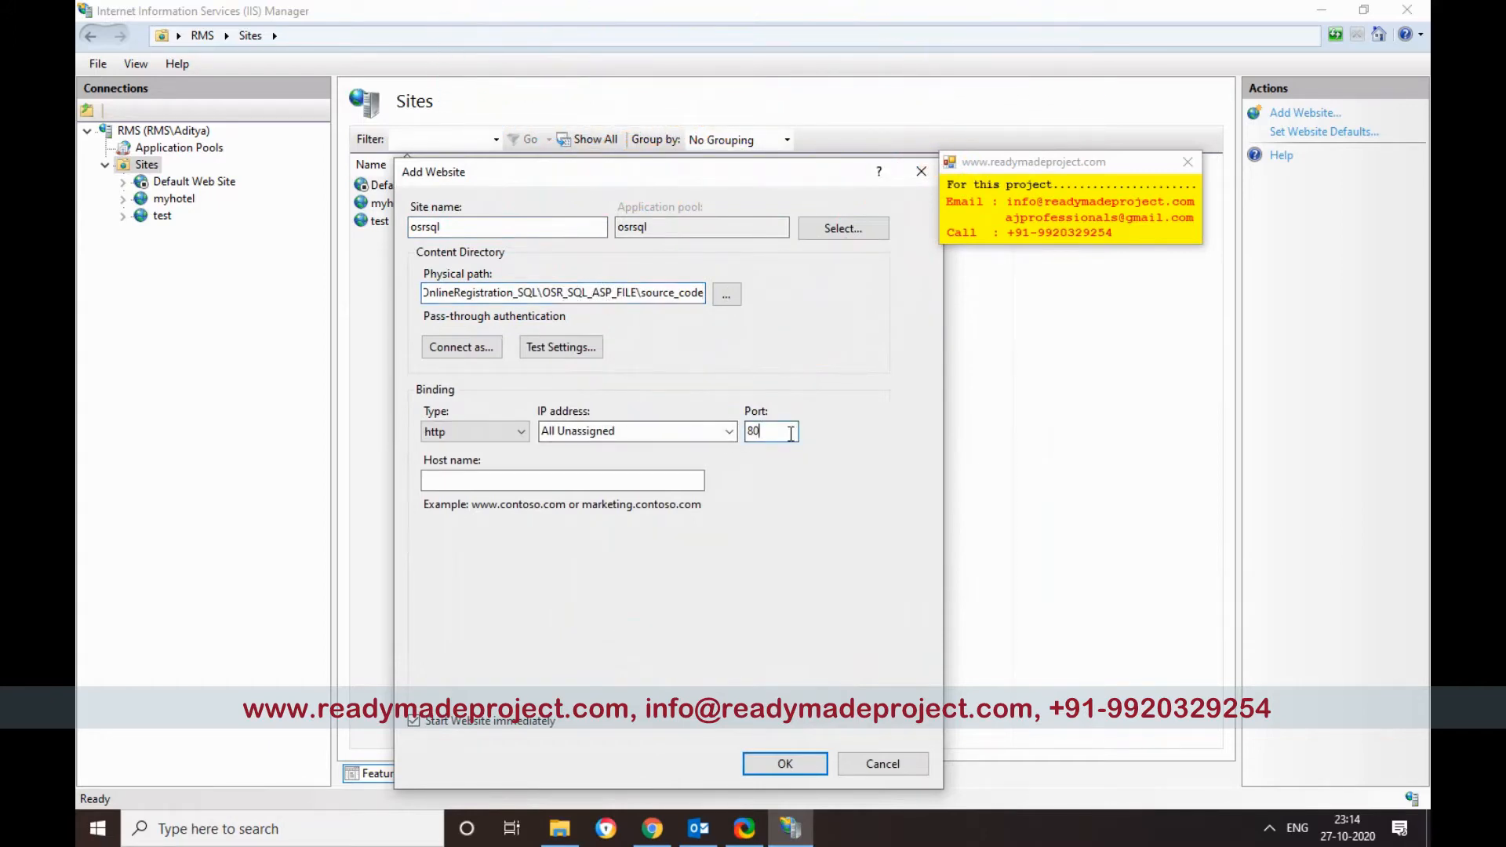
pyautogui.click(783, 764)
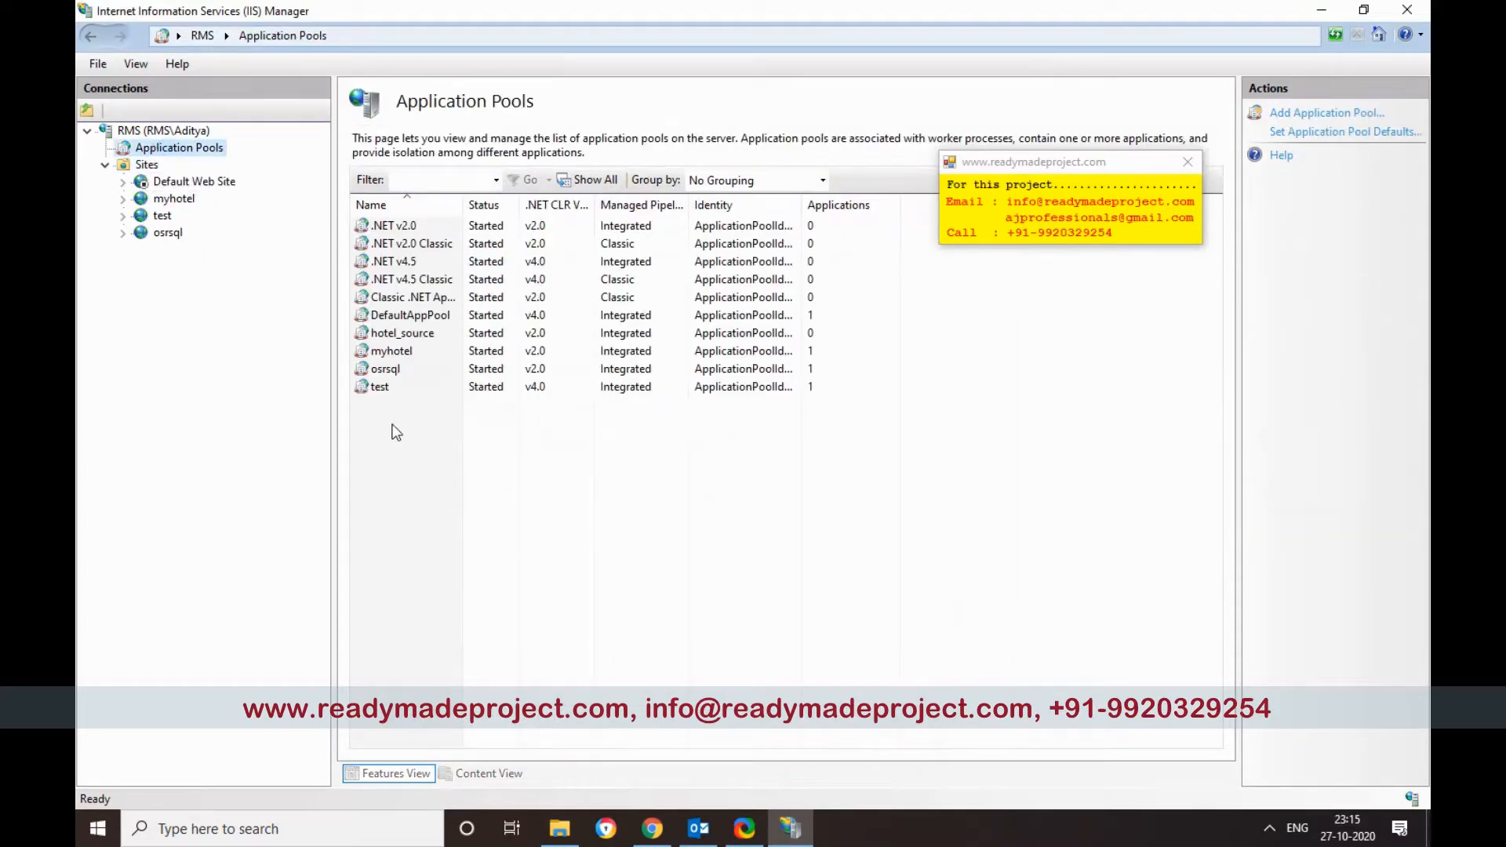
# Step: Set the osrsql pool's Enable 32-Bit Applications to True with .NET CLR version v2.0
pyautogui.click(408, 369)
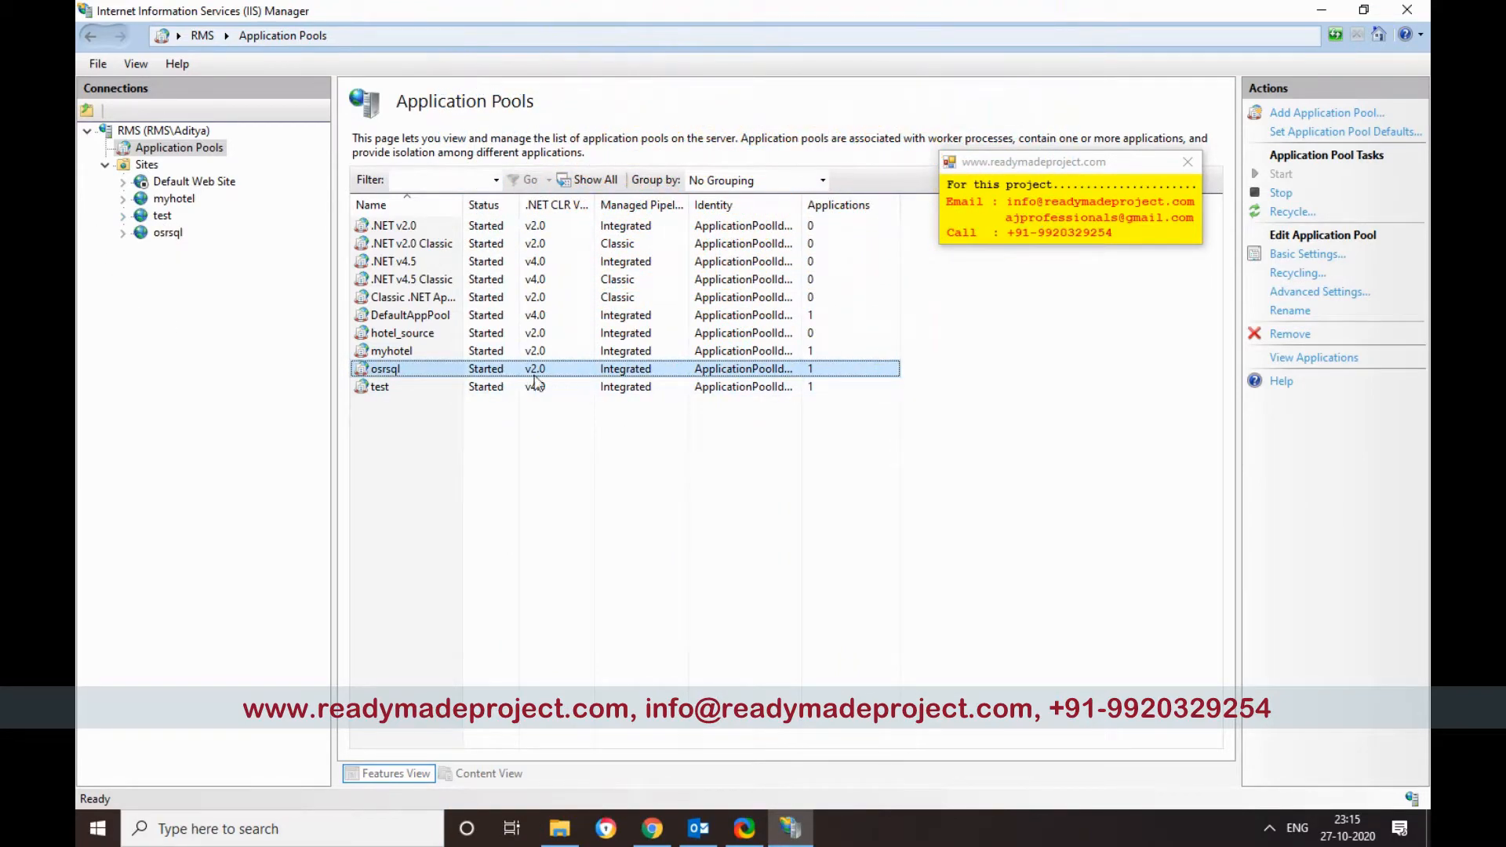
pyautogui.rightClick(540, 377)
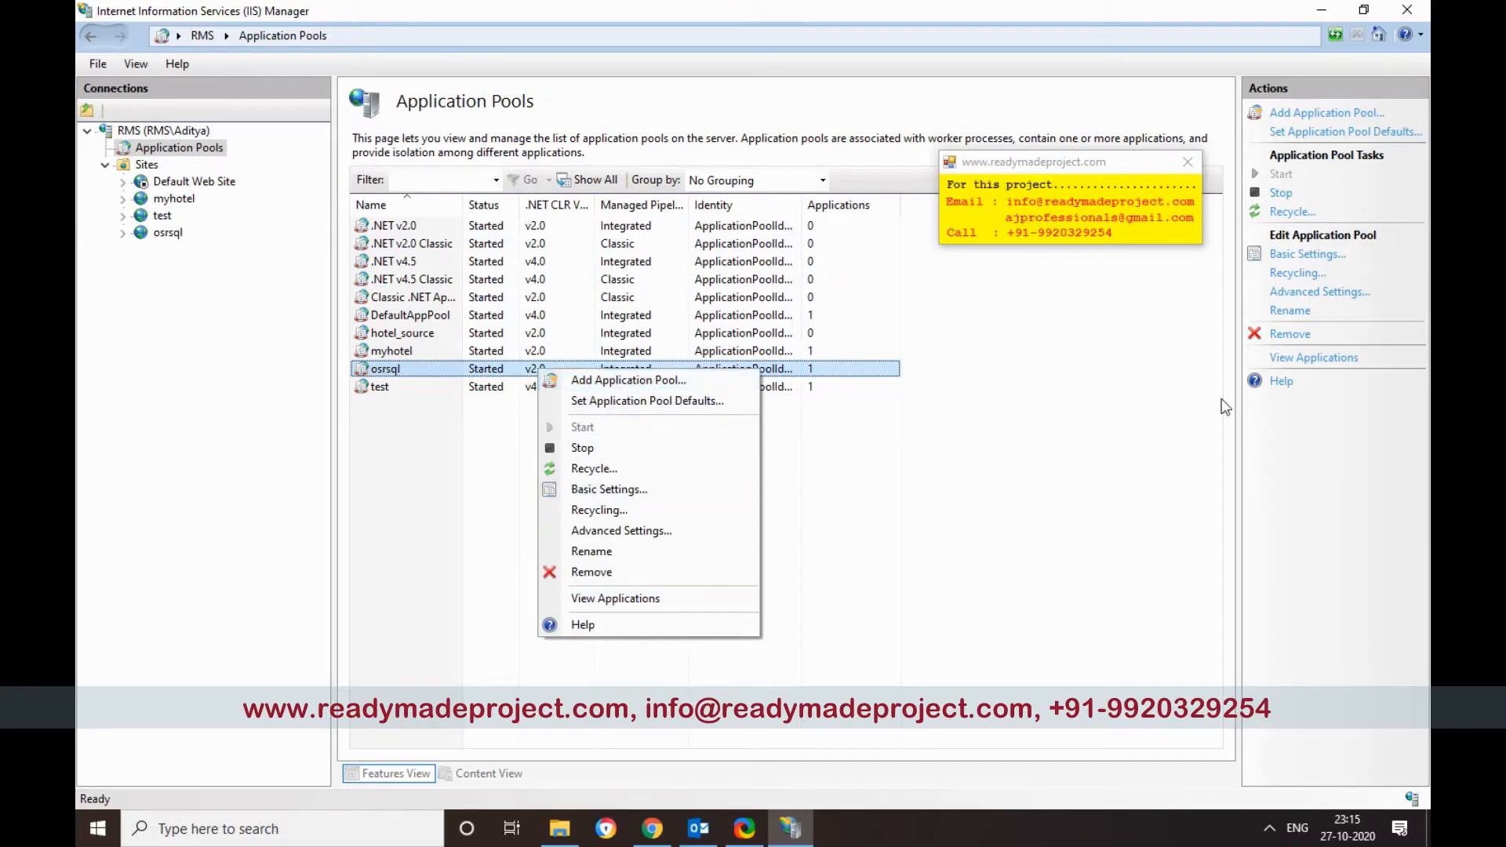
pyautogui.click(676, 530)
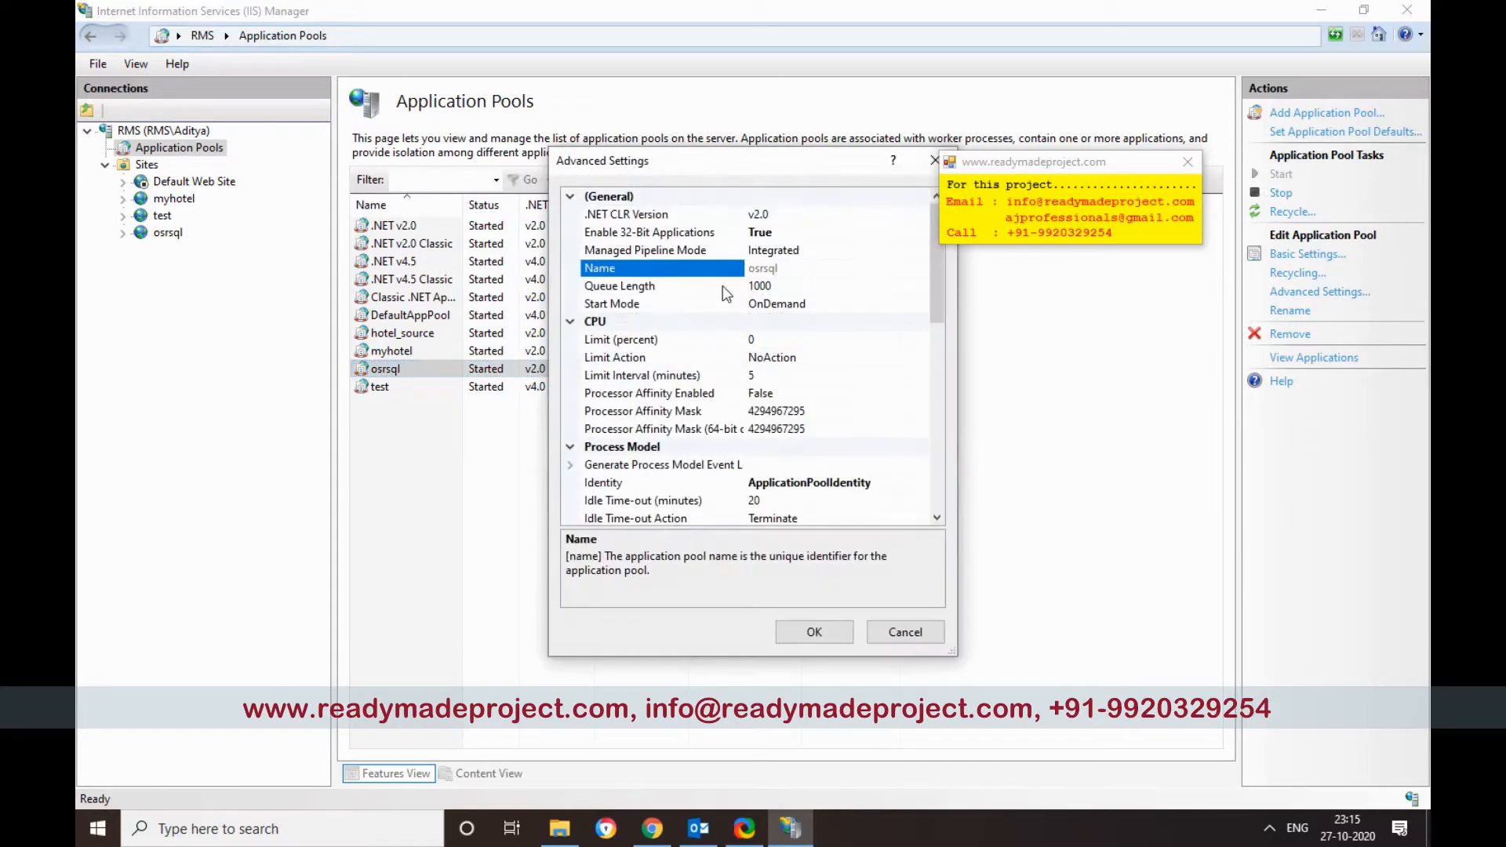
pyautogui.click(695, 237)
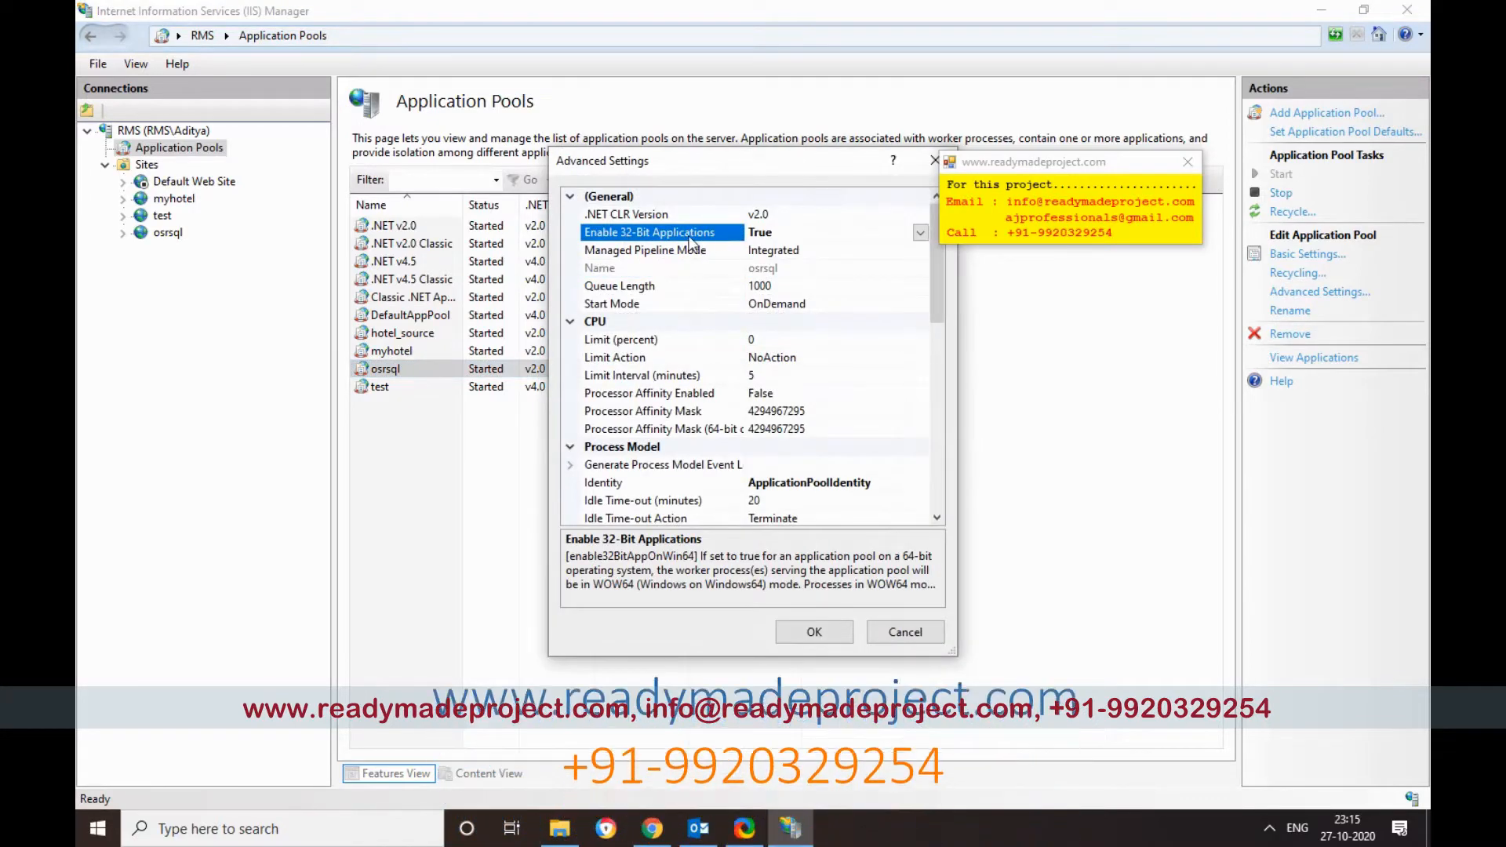
pyautogui.click(922, 216)
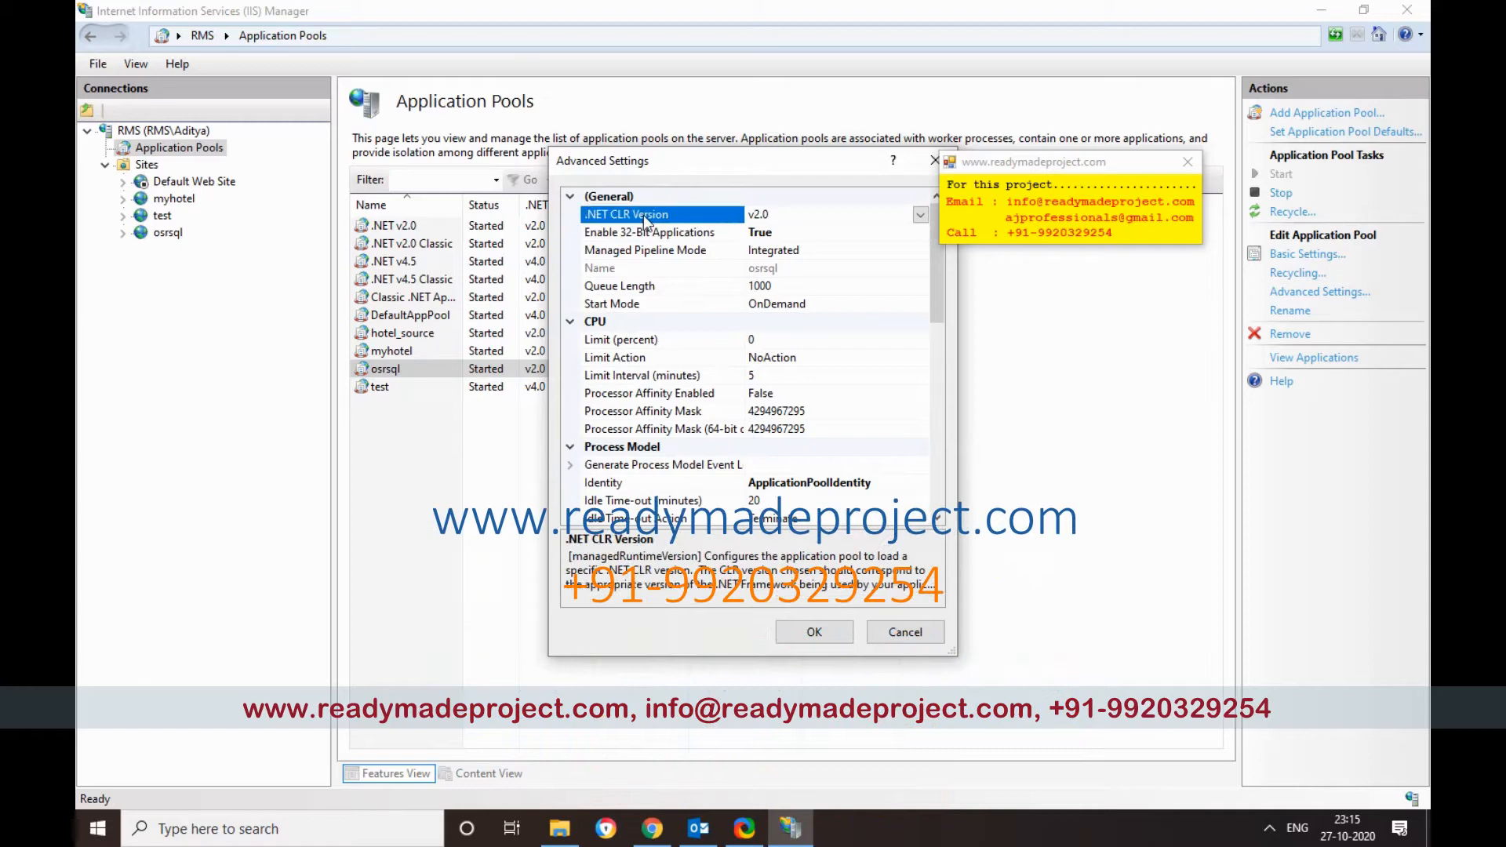
pyautogui.click(922, 215)
pyautogui.click(831, 229)
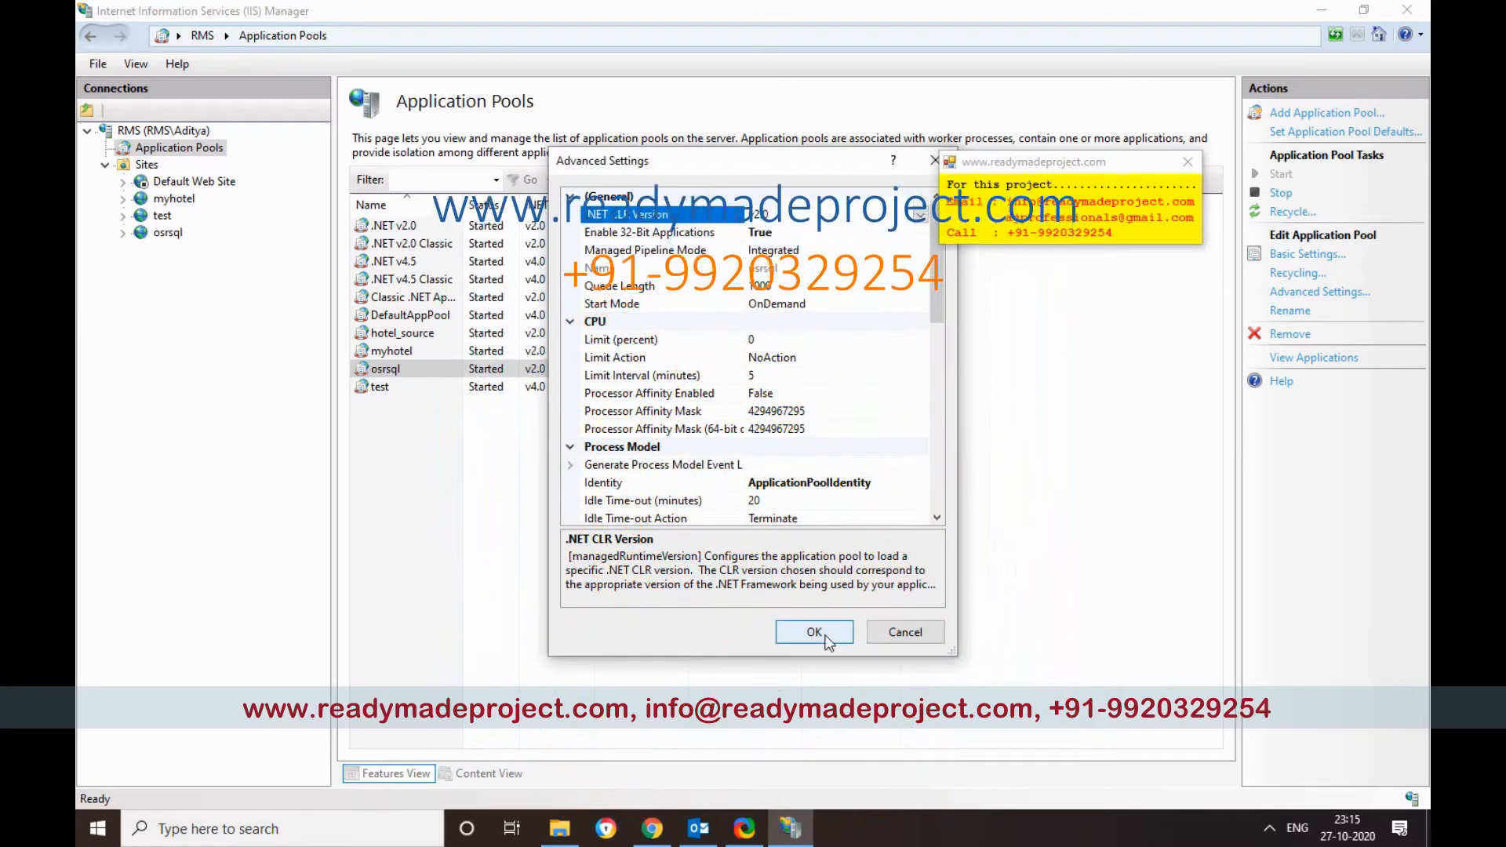
pyautogui.click(814, 632)
pyautogui.click(843, 649)
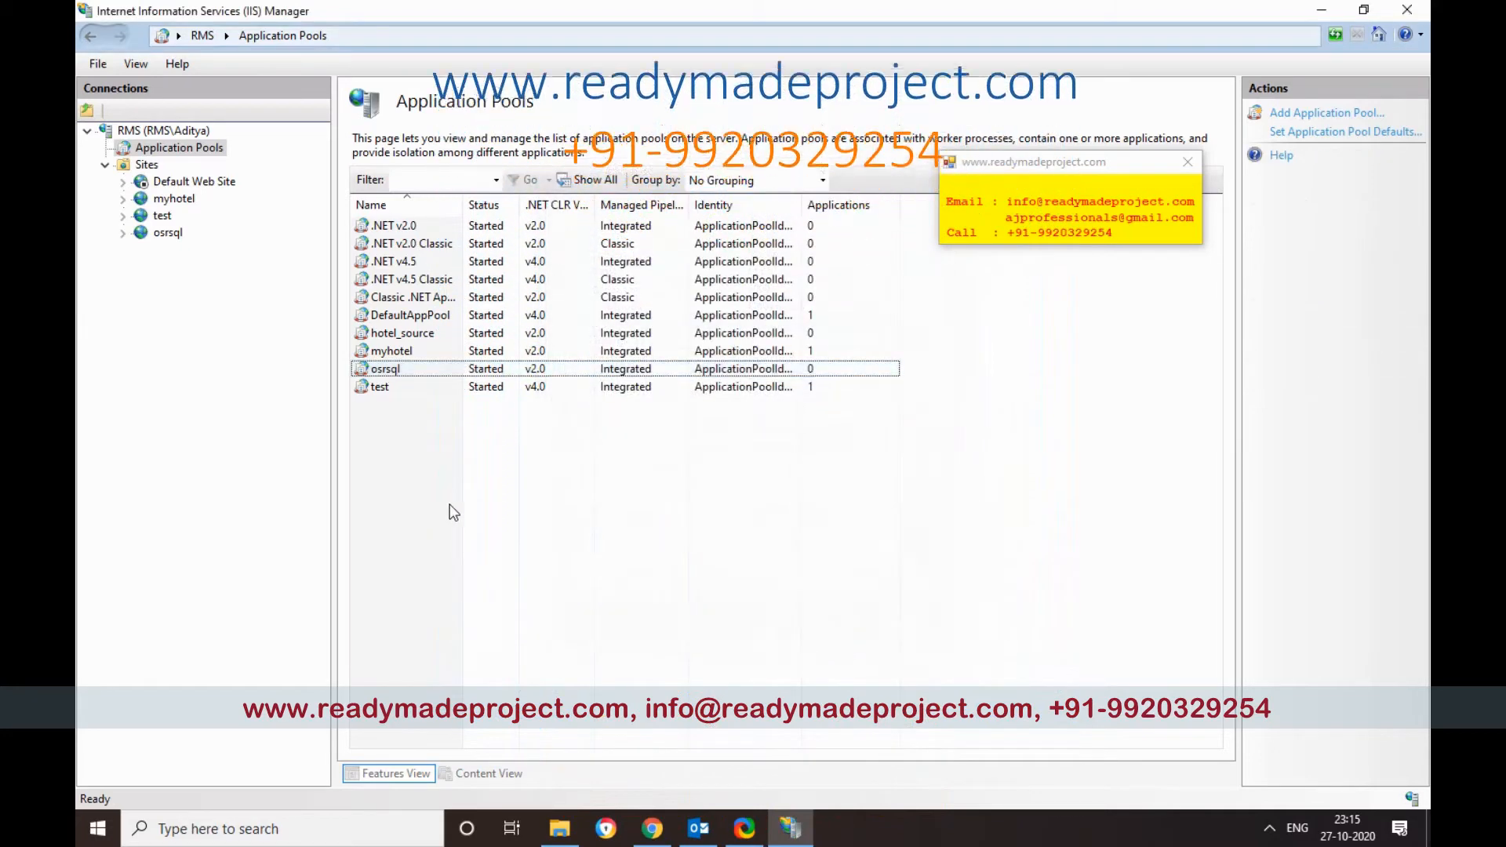
# Step: Browse osrsql's index.asp from Content View to confirm the Online Registration page at localhost:8090
pyautogui.click(168, 233)
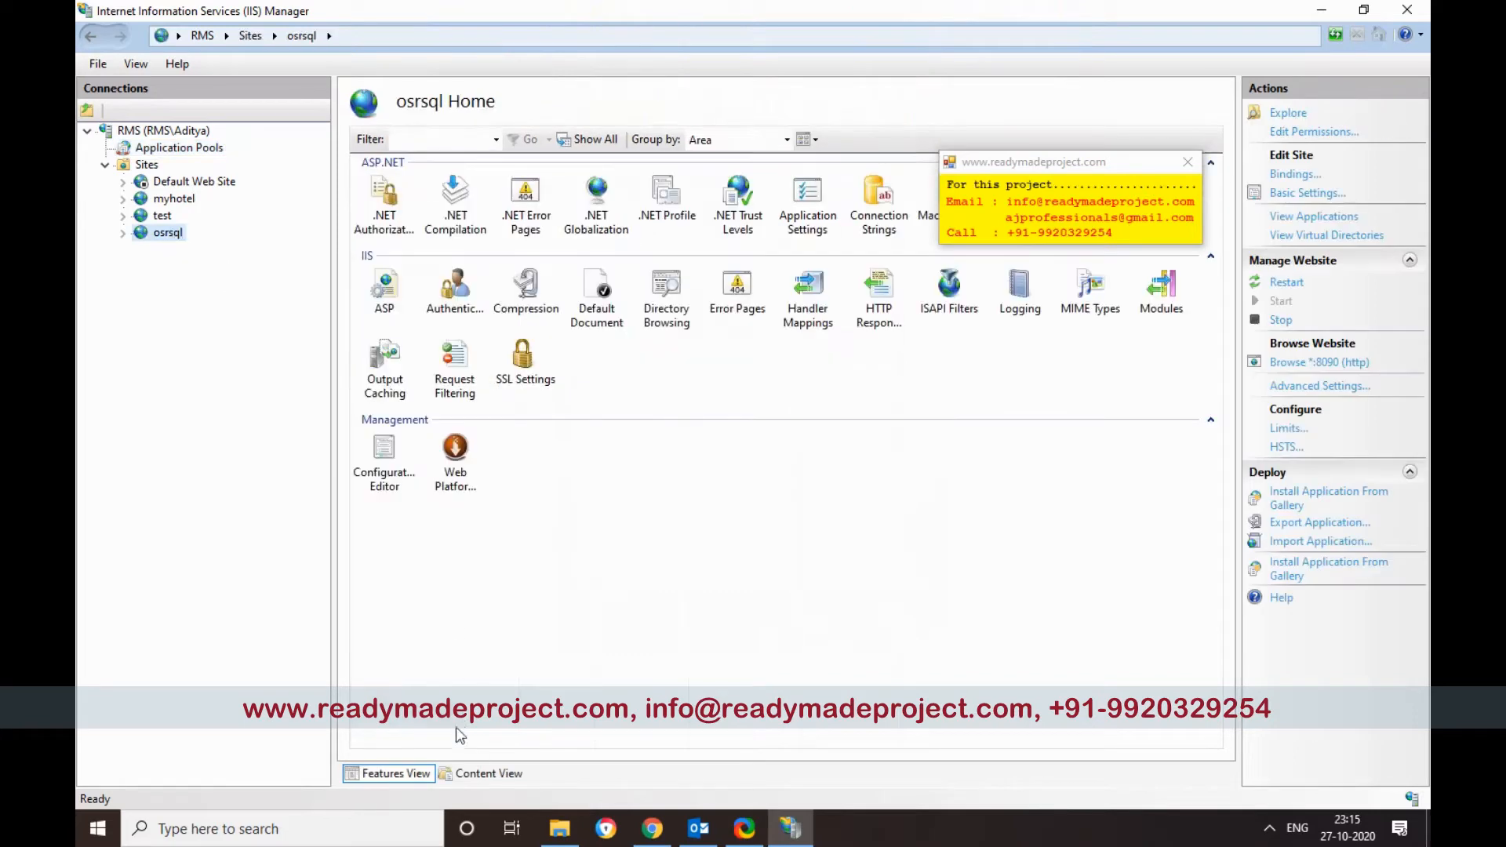
pyautogui.click(482, 773)
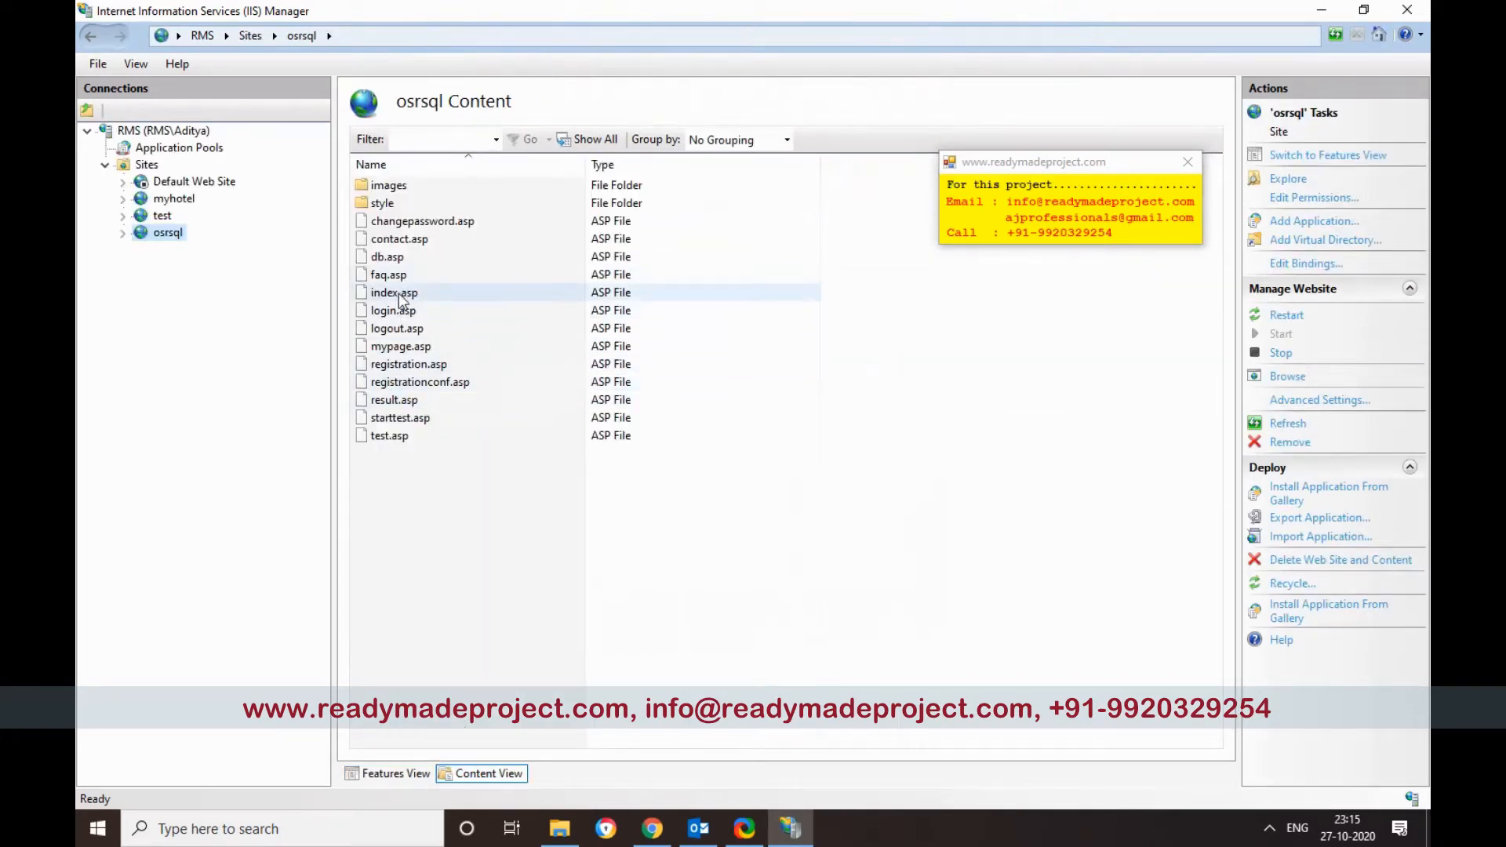
pyautogui.rightClick(400, 293)
pyautogui.click(438, 333)
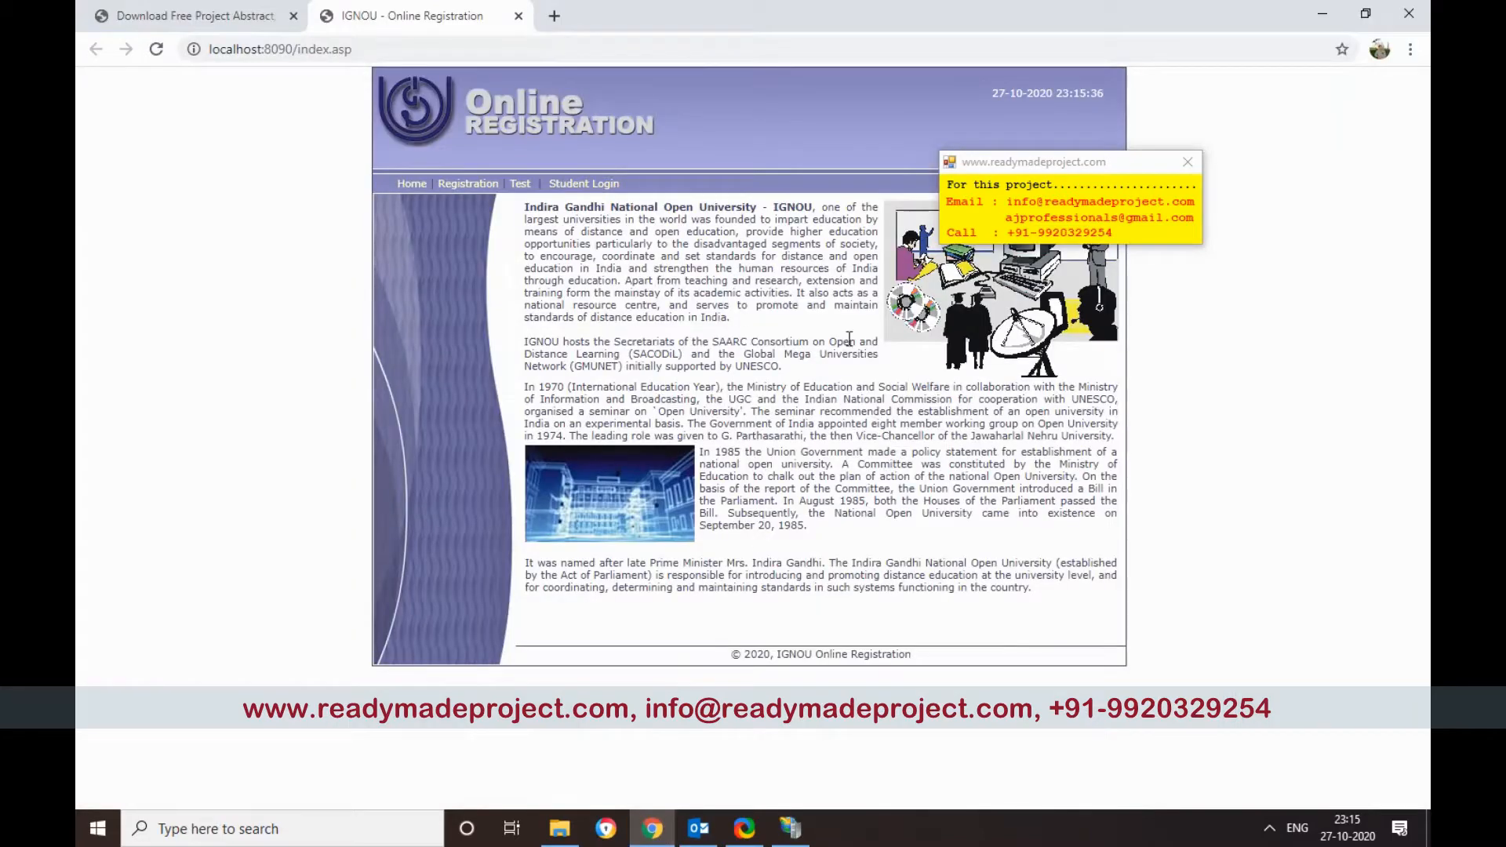
pyautogui.click(1323, 17)
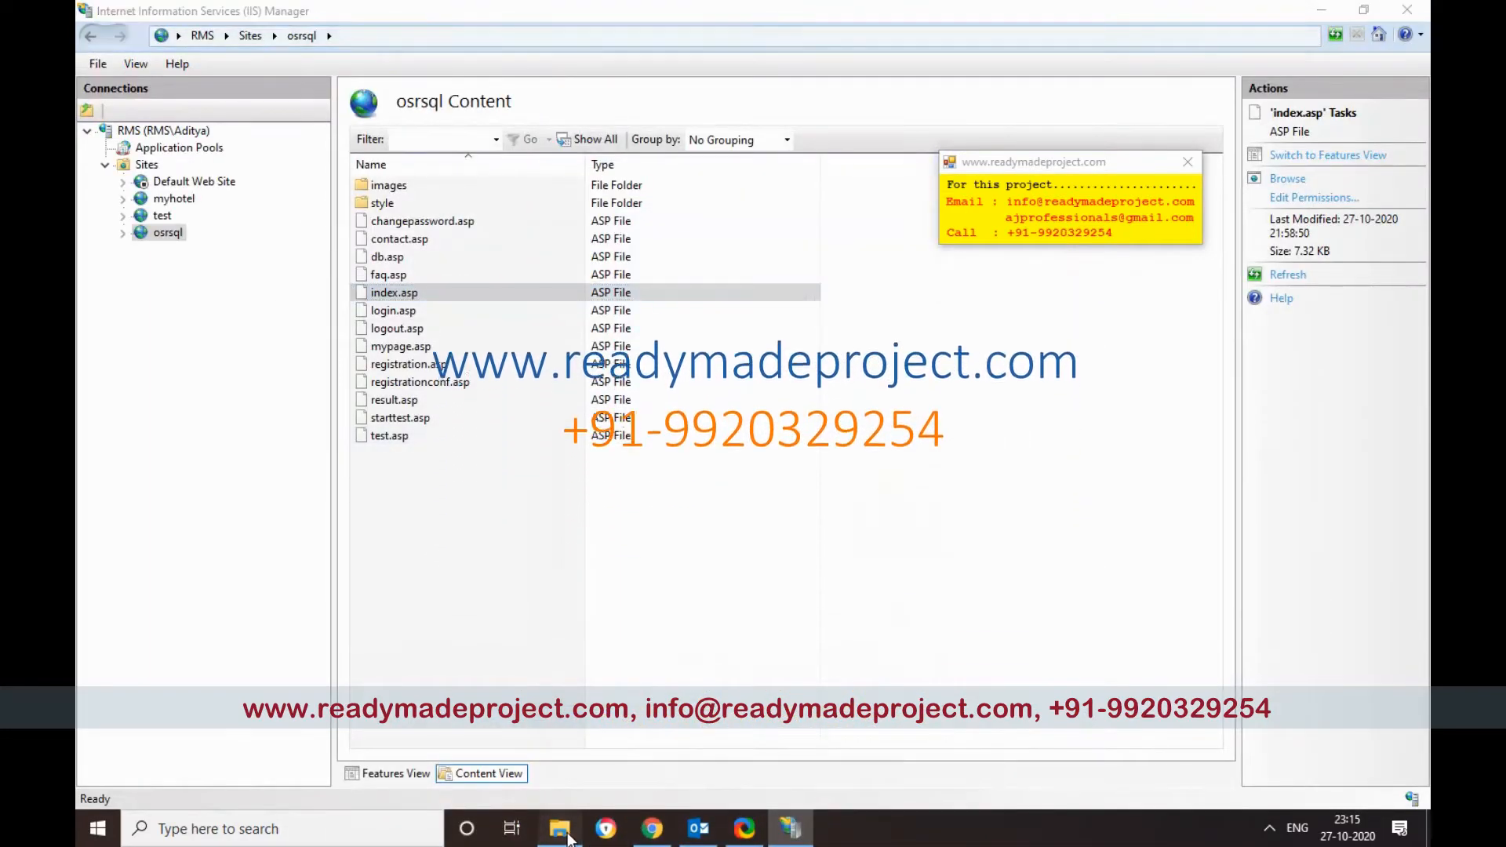
pyautogui.click(568, 836)
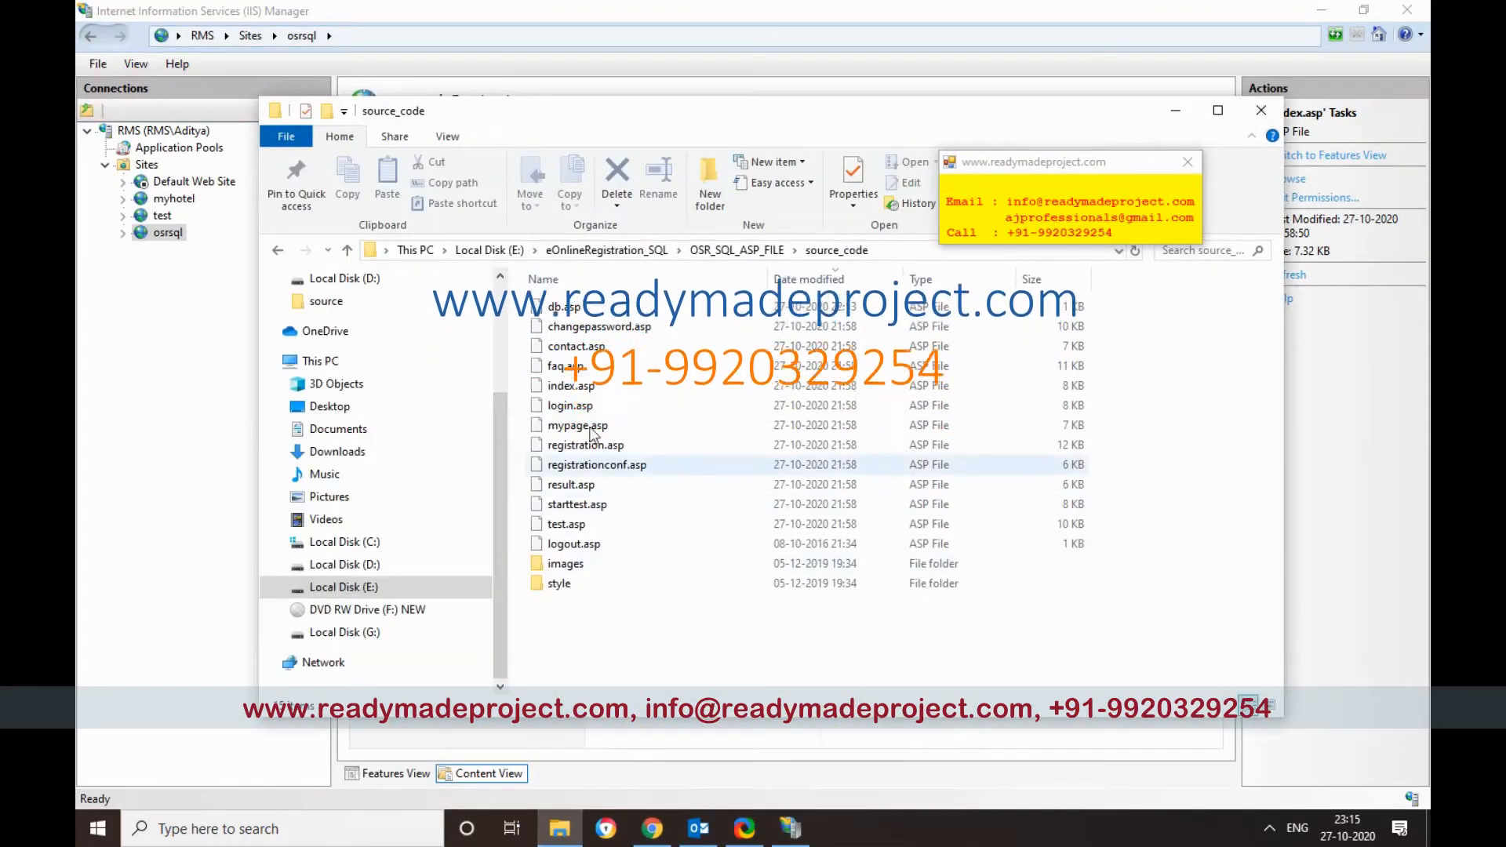
# Step: Select OSRDB_SCRIPT.sql in the OSR_SQL_ASP_FILE folder and launch SQL Server 2014 Management Studio
pyautogui.click(705, 253)
pyautogui.click(574, 386)
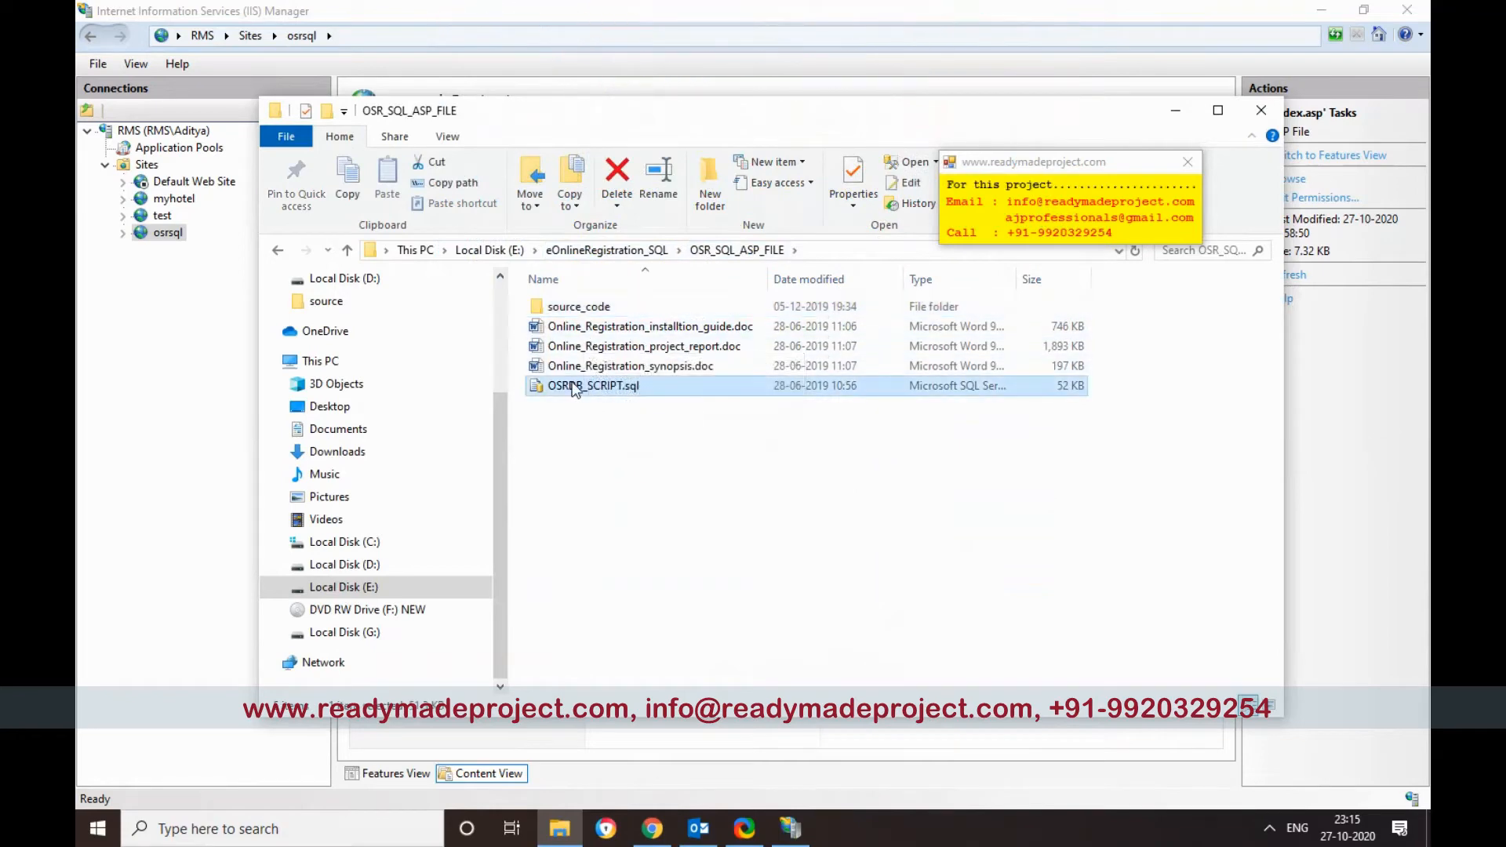
pyautogui.click(96, 830)
pyautogui.scroll(-10, 334, 414)
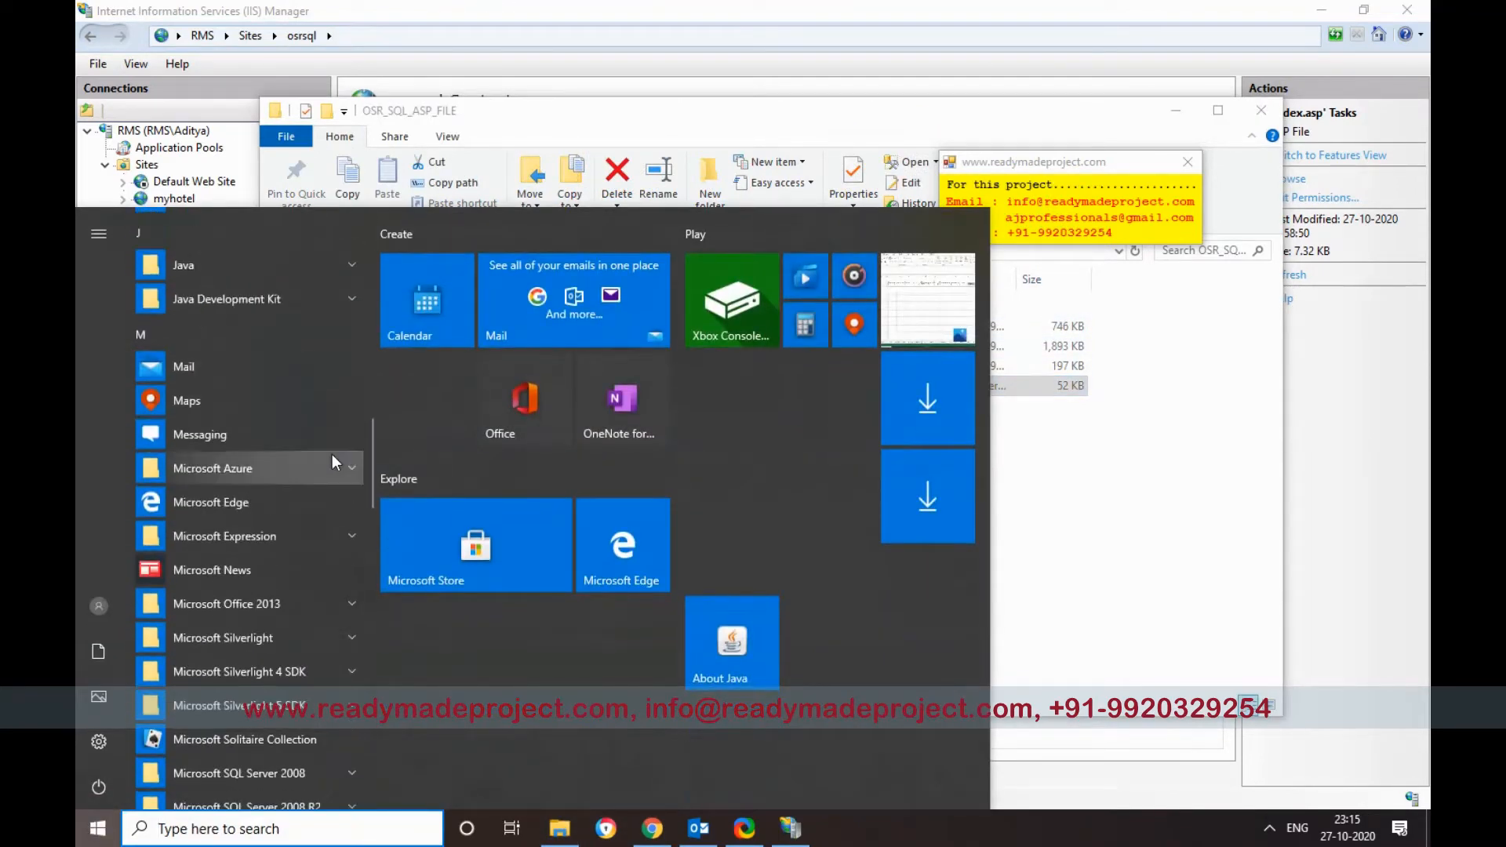
pyautogui.moveTo(369, 470); pyautogui.dragTo(369, 542)
pyautogui.click(325, 363)
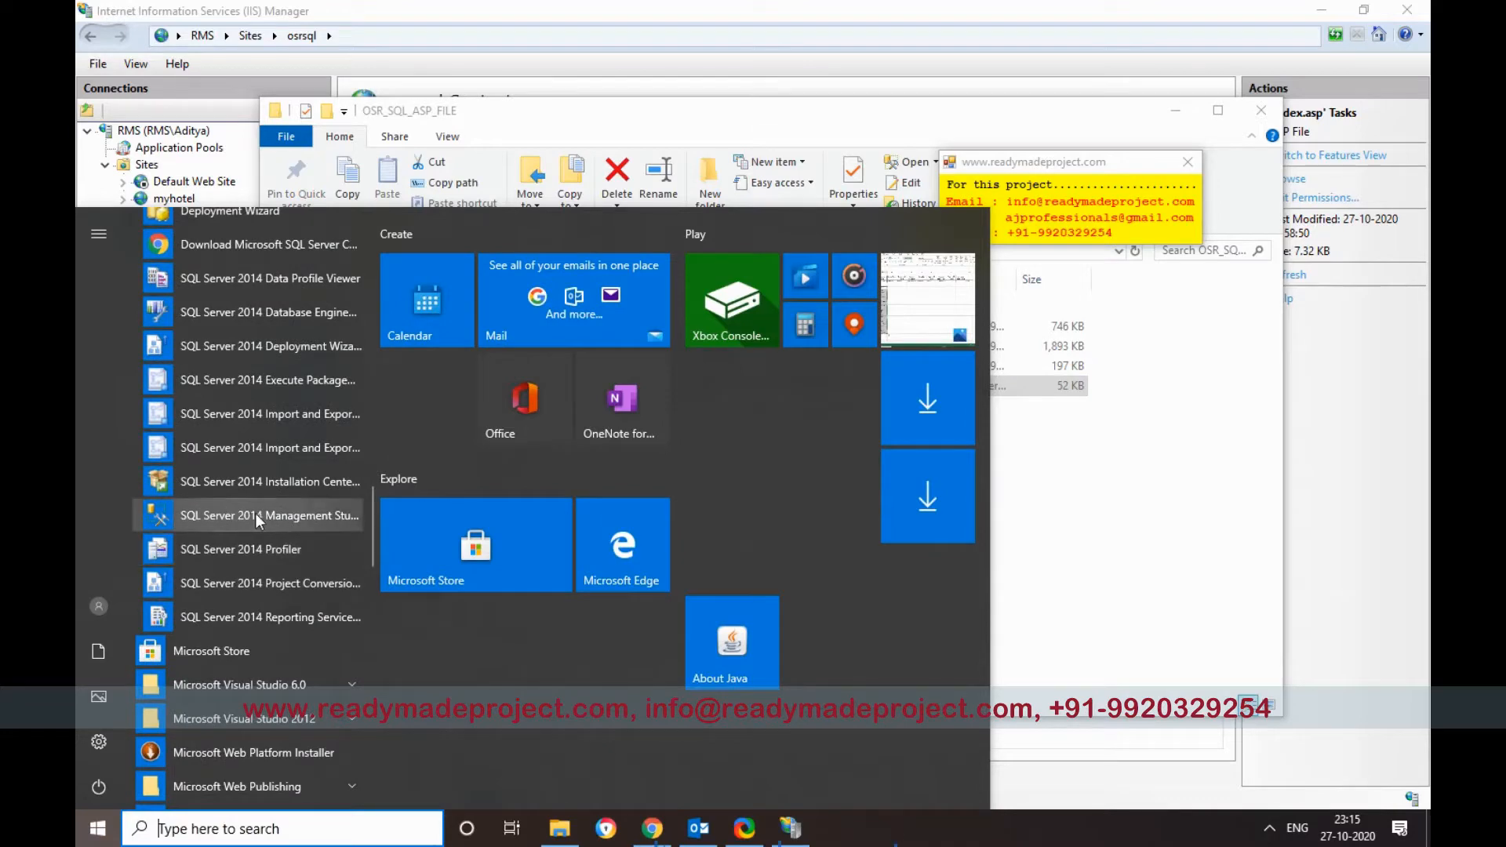
pyautogui.click(207, 516)
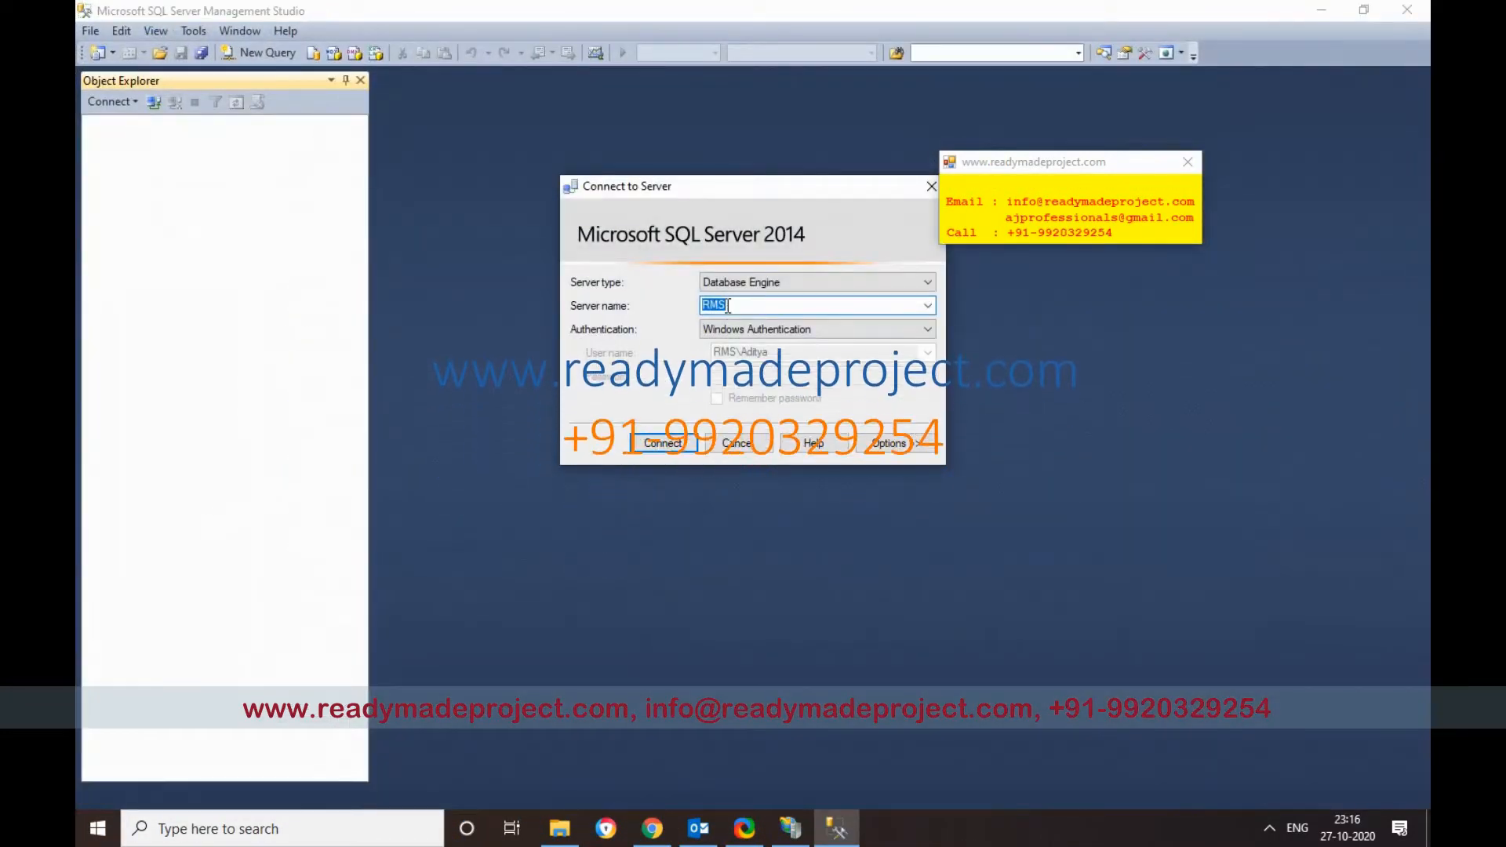
# Step: Connect to the database server and create a new database named OSRDB
pyautogui.click(665, 440)
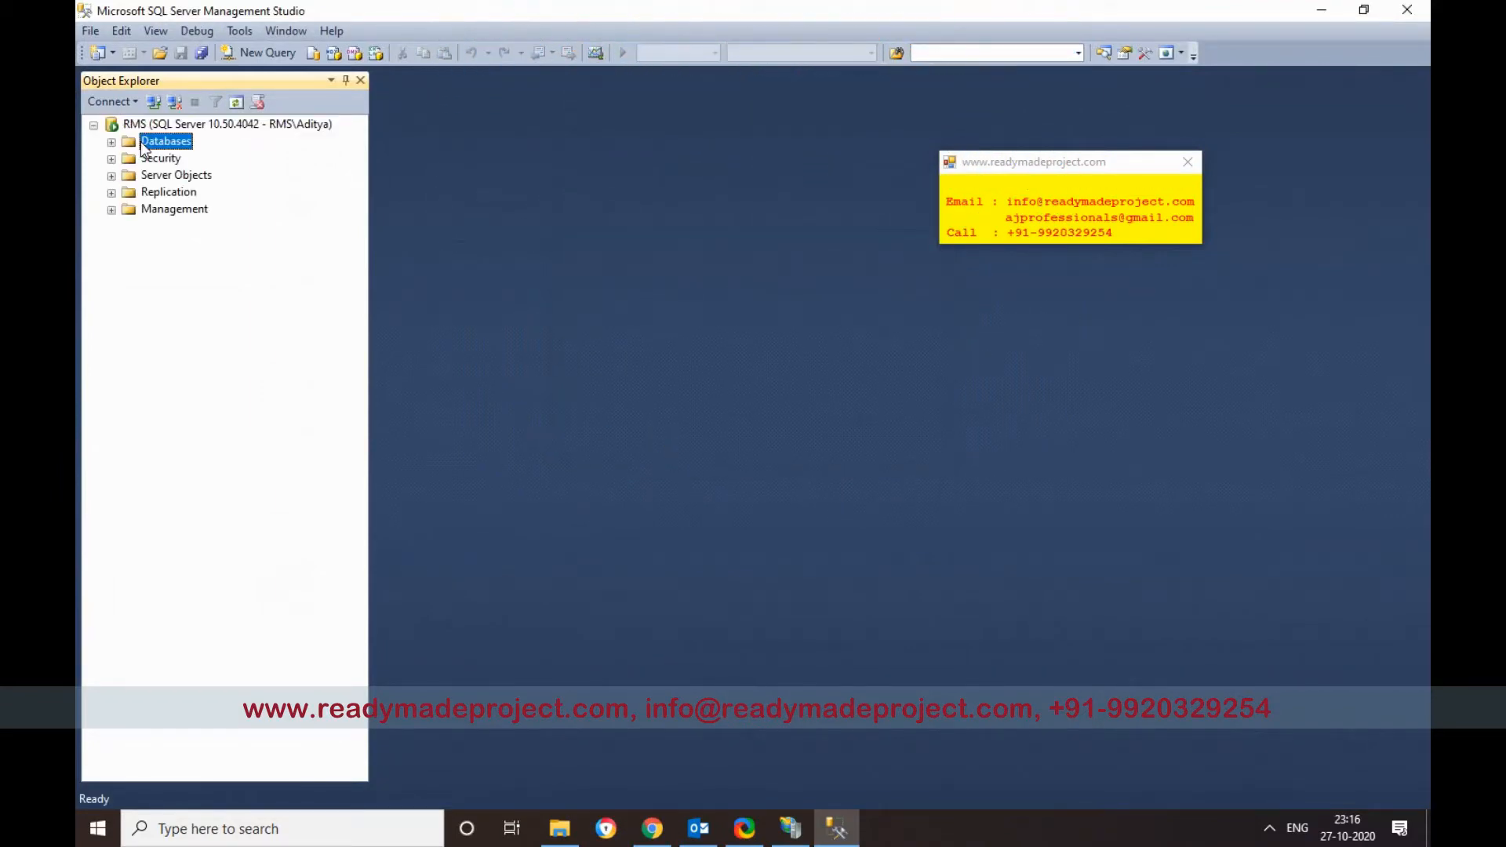
pyautogui.rightClick(143, 146)
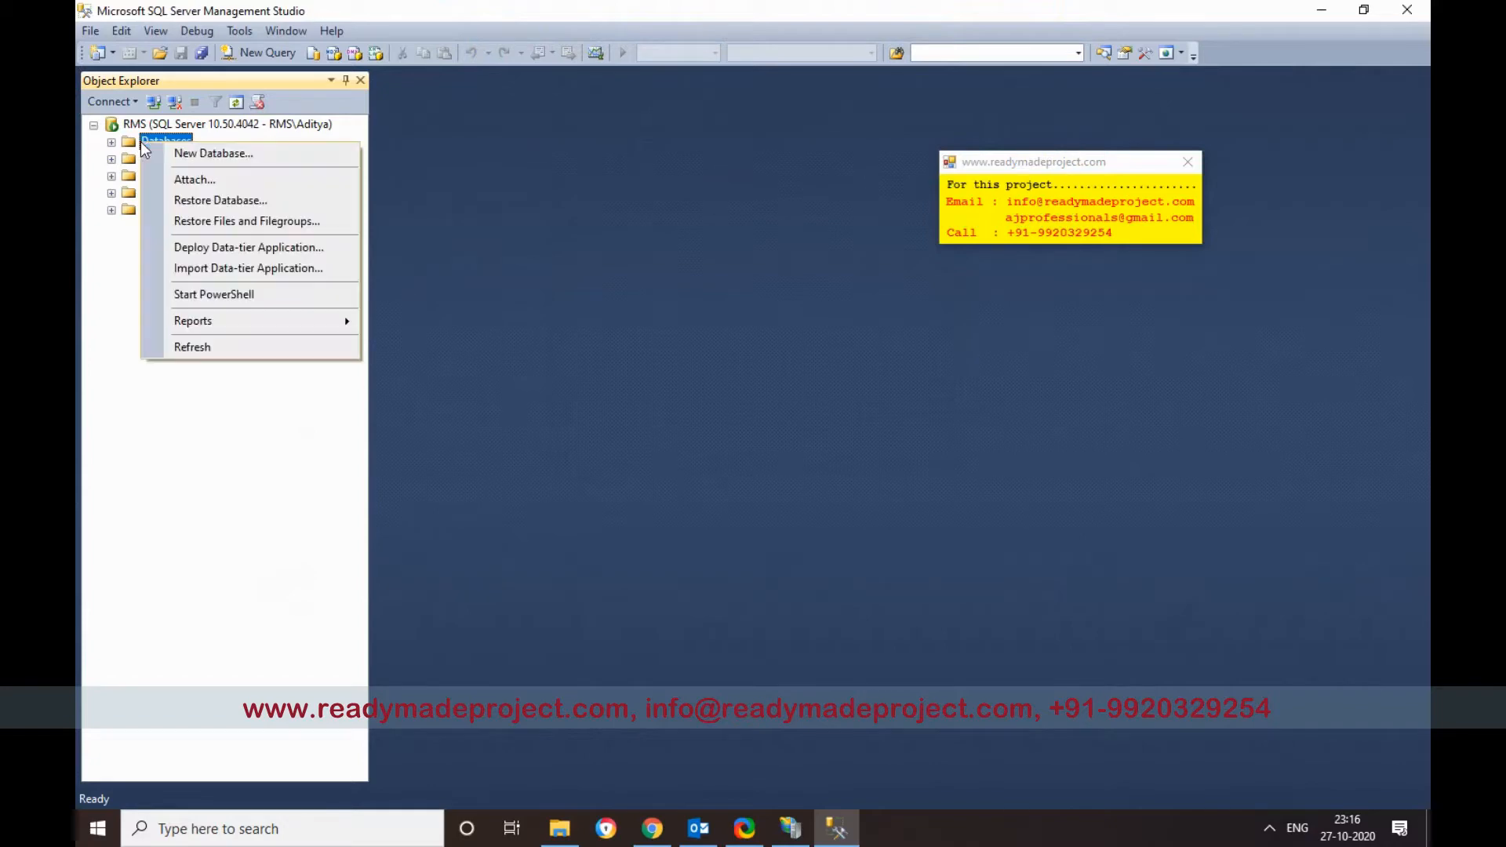
pyautogui.click(201, 155)
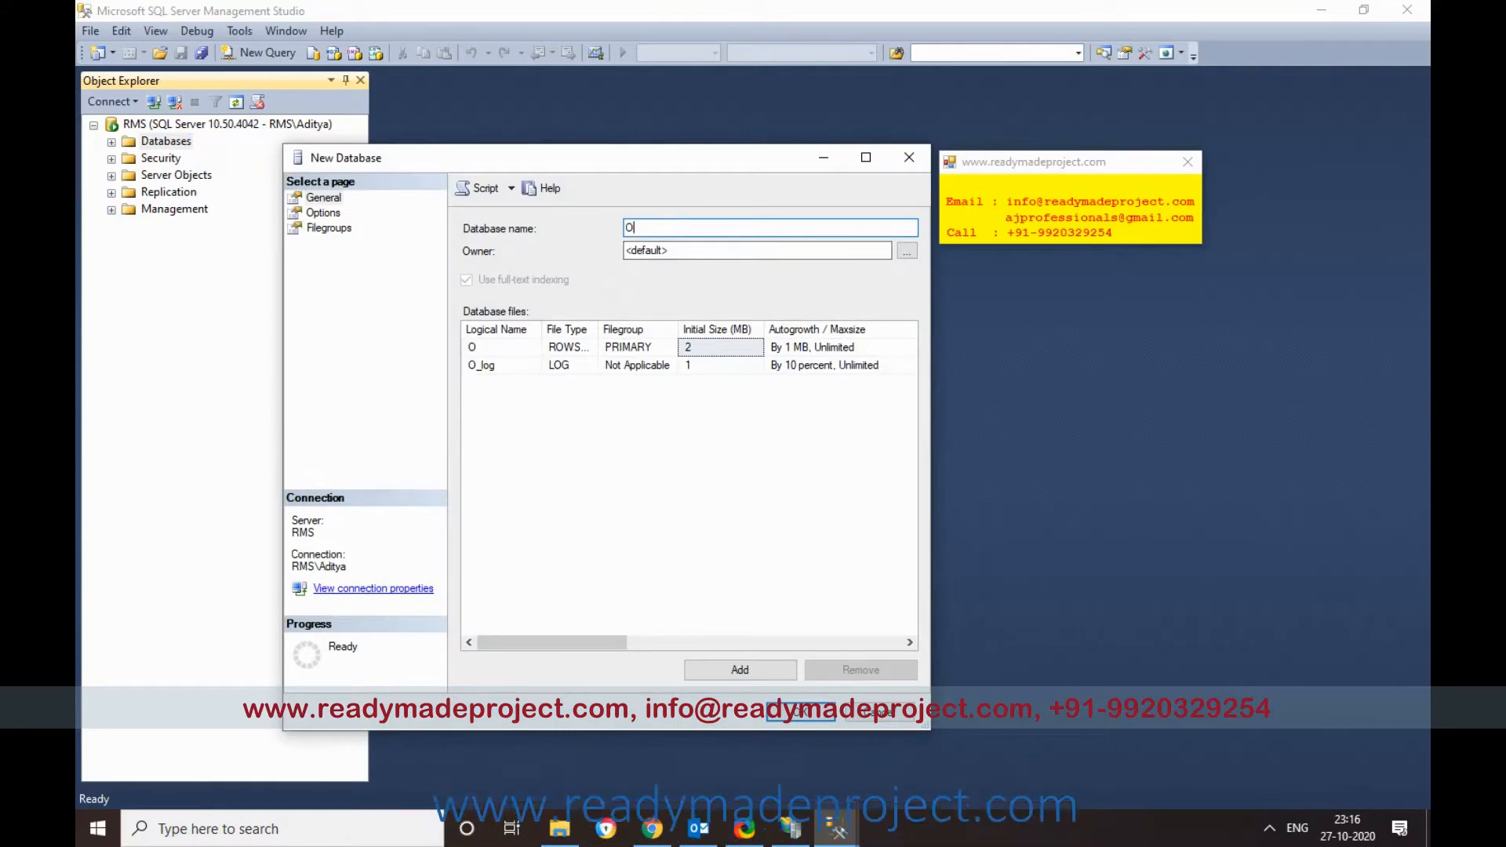
pyautogui.write('OSRDB')
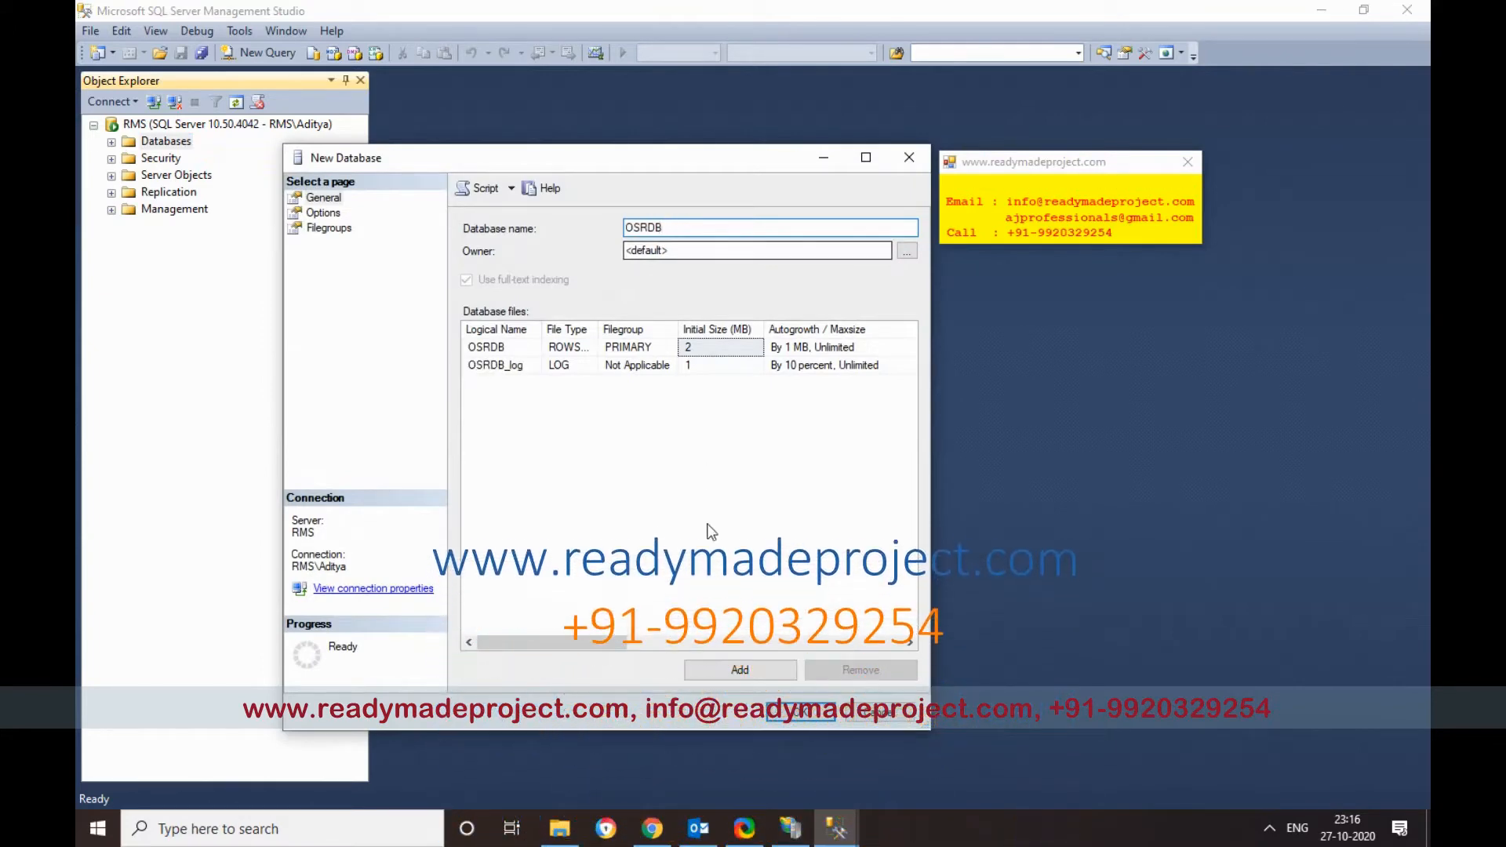
pyautogui.press('Return')
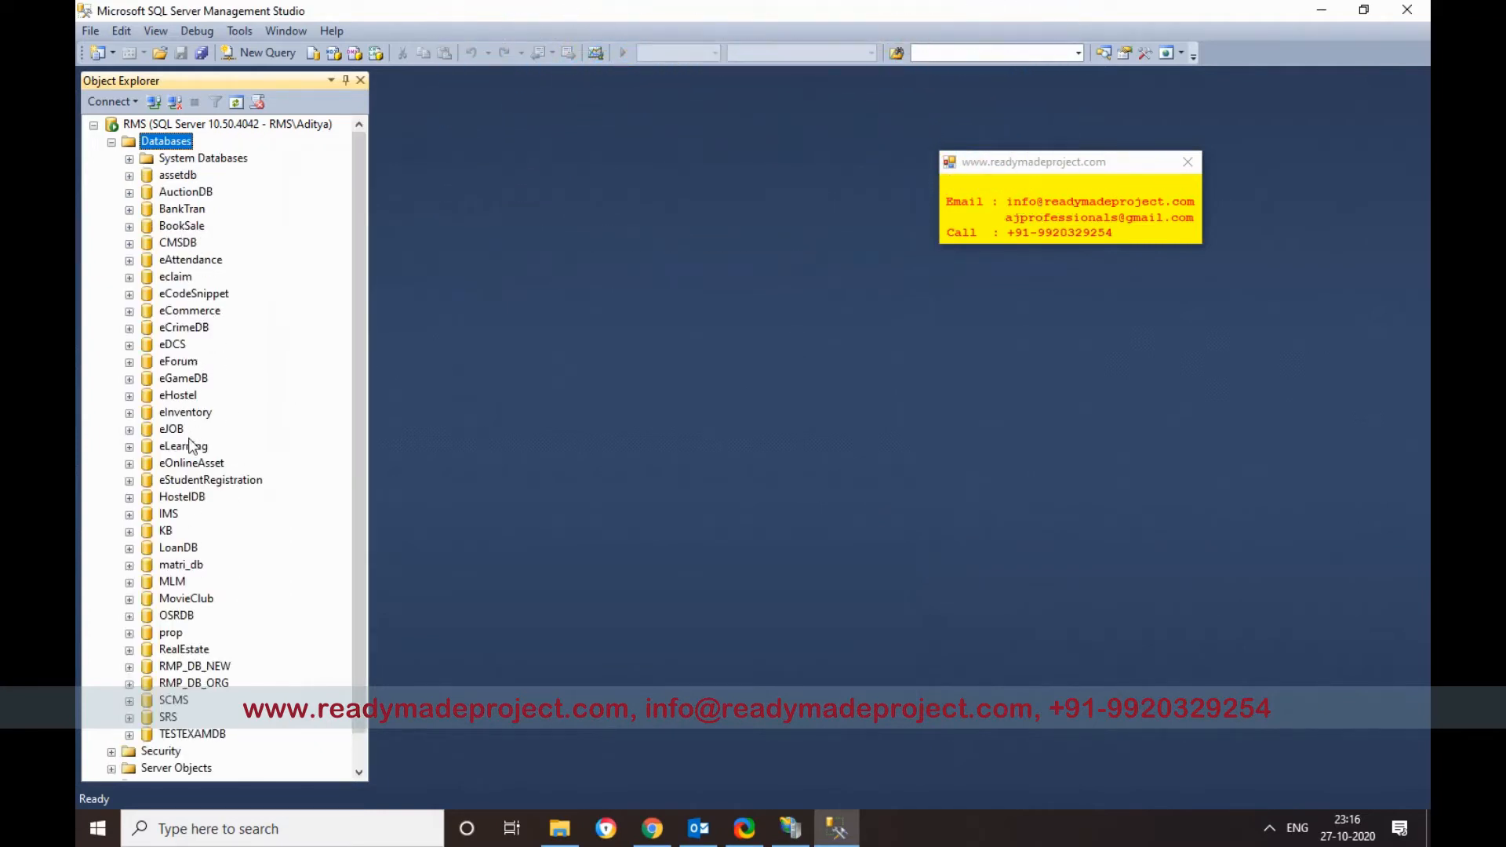
# Step: Open a new query window on OSRDB and expand its Tables folder in Object Explorer
pyautogui.rightClick(180, 626)
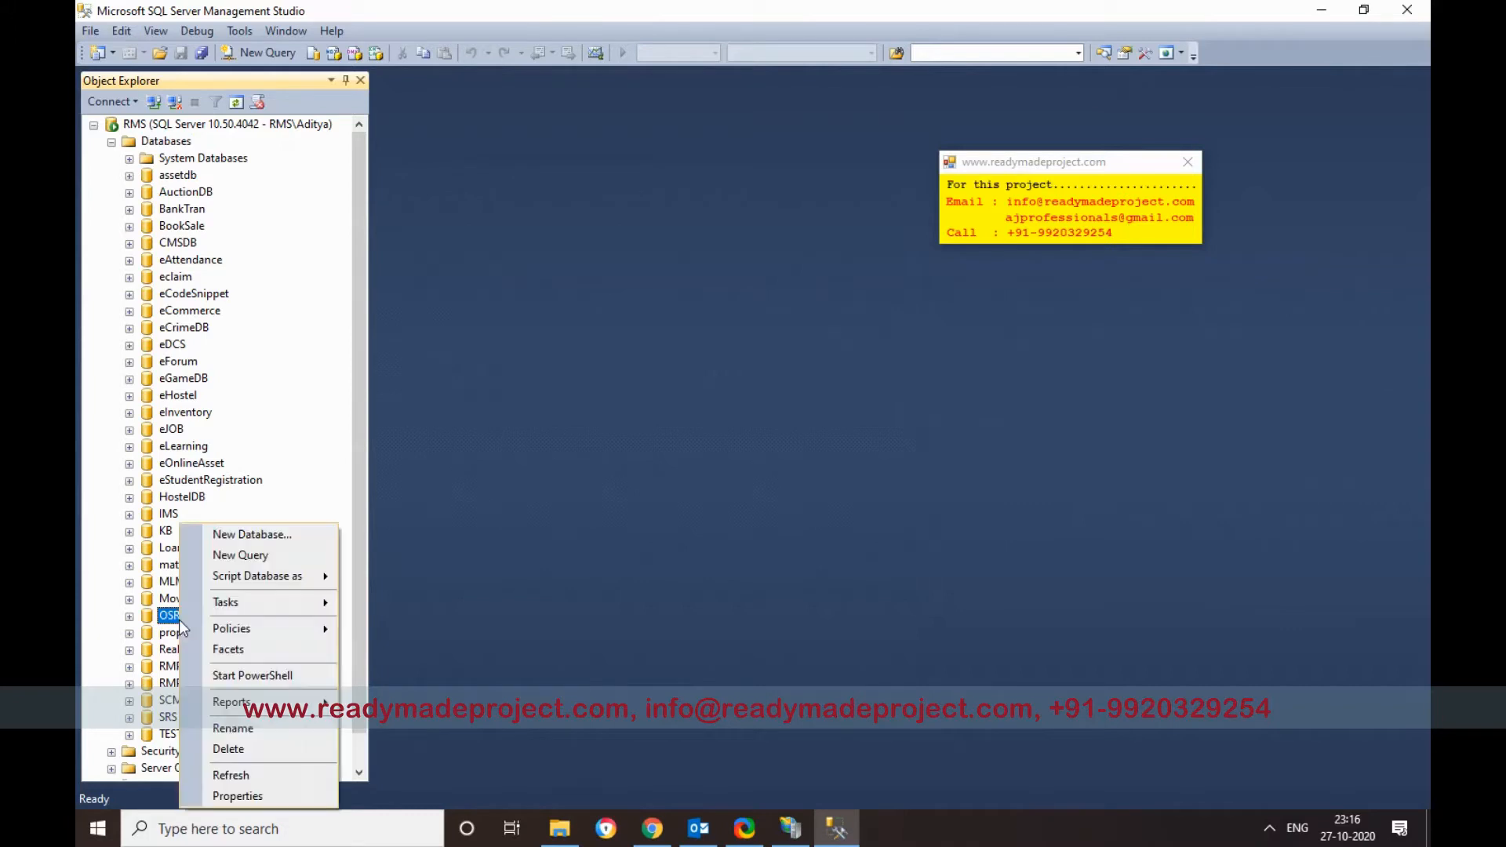
pyautogui.click(257, 556)
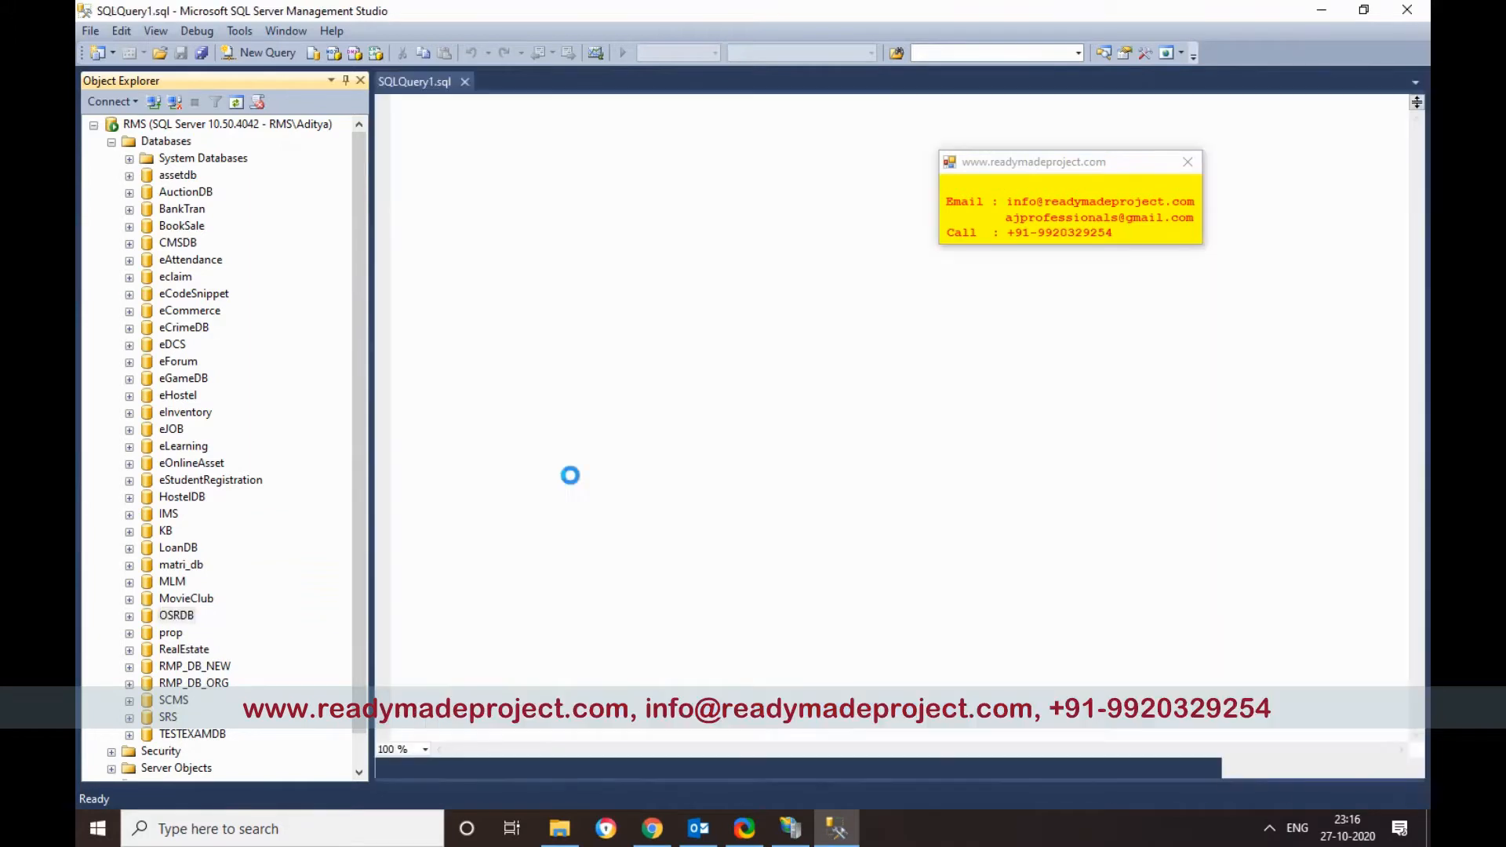
pyautogui.click(130, 639)
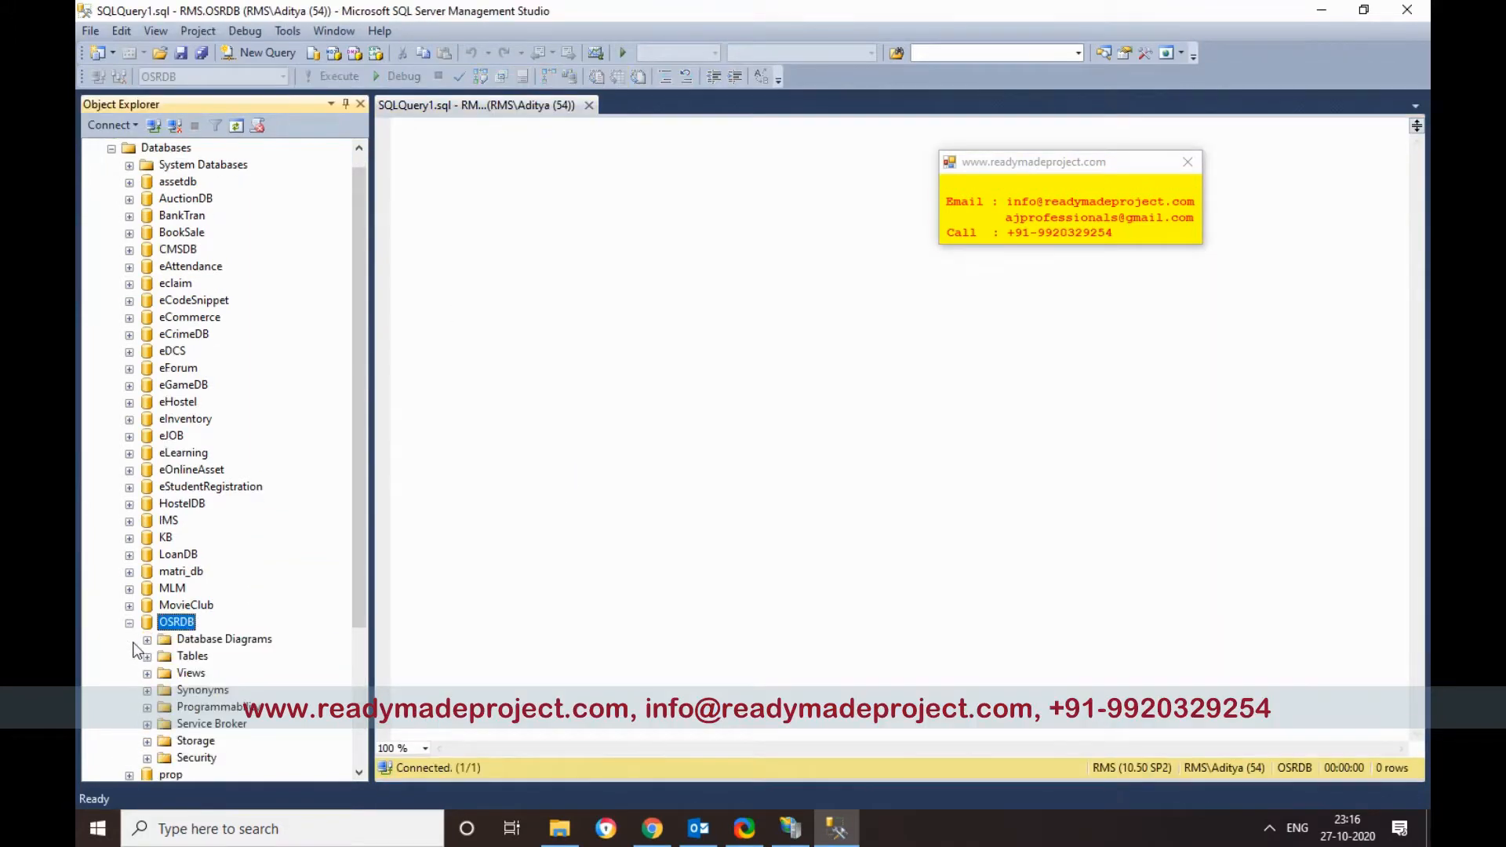
pyautogui.click(190, 504)
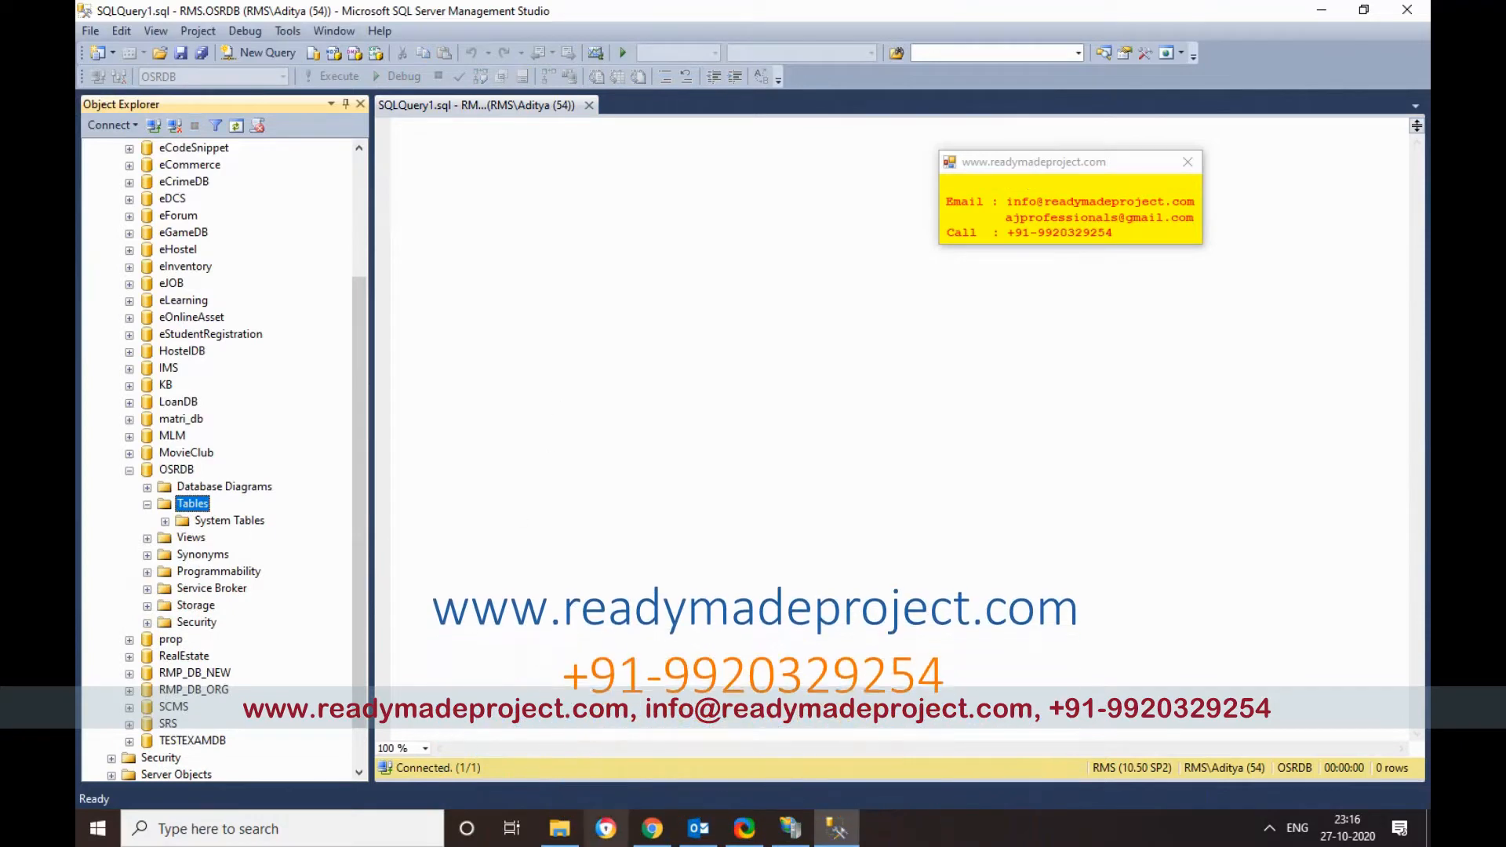
pyautogui.click(559, 828)
# Step: Load OSRDB_SCRIPT.sql into the query editor, execute it, and check the OSRDB tables
pyautogui.moveTo(694, 126); pyautogui.dragTo(978, 304)
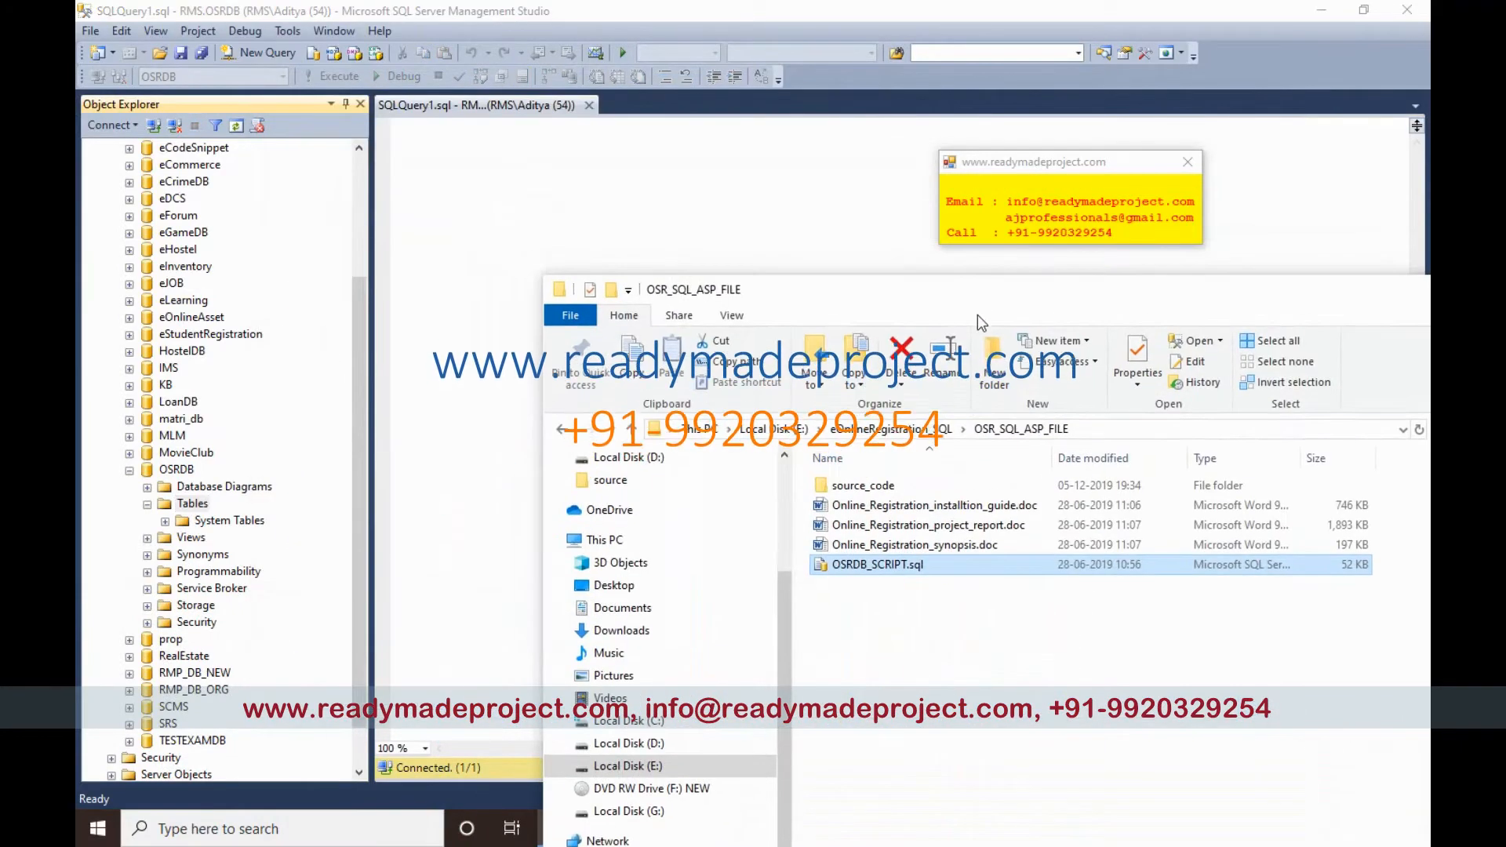
pyautogui.moveTo(871, 565); pyautogui.dragTo(472, 199)
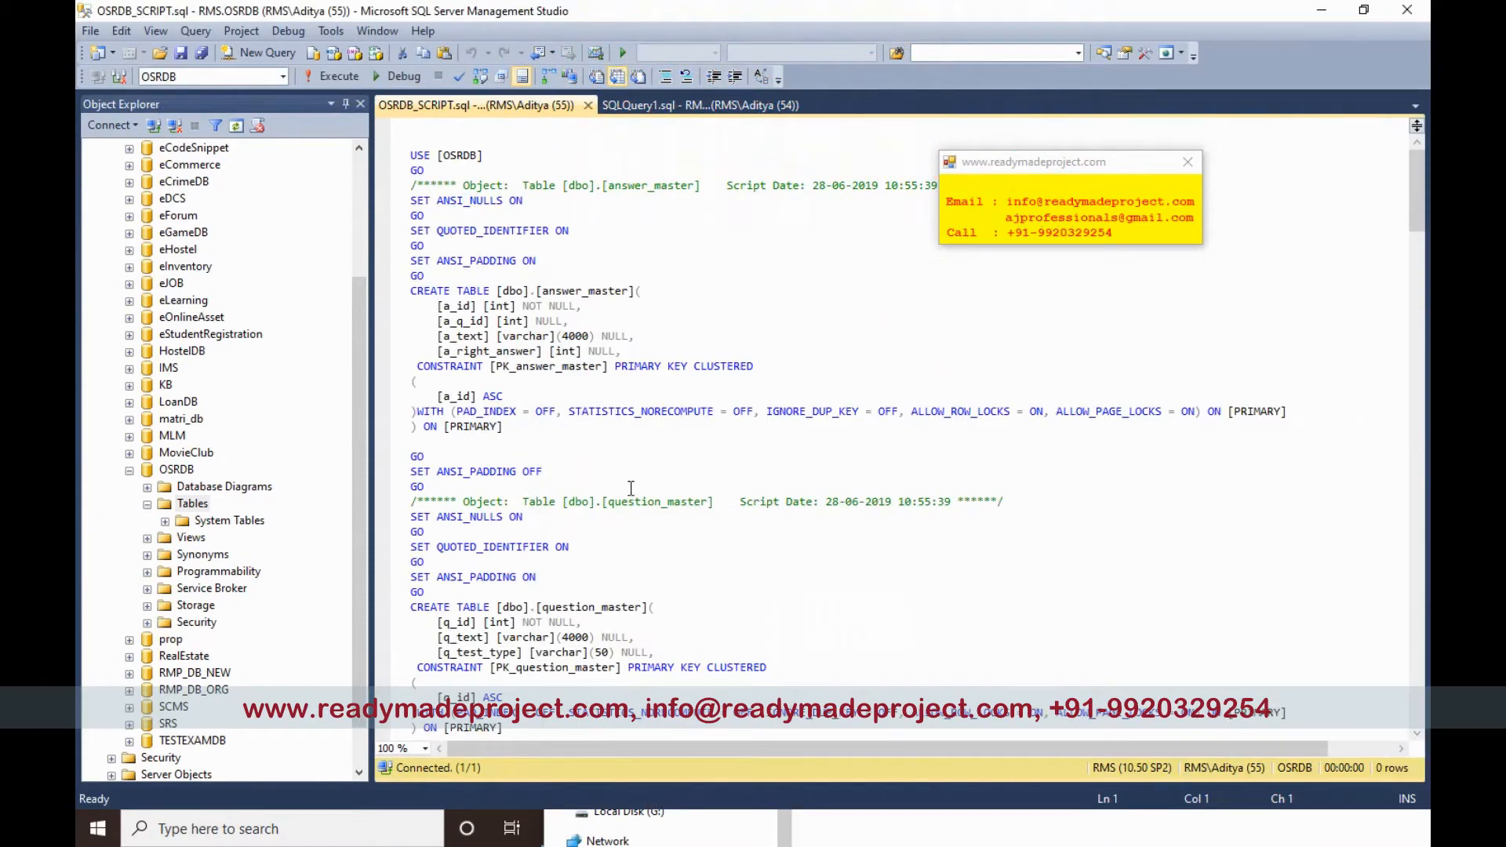
pyautogui.click(329, 77)
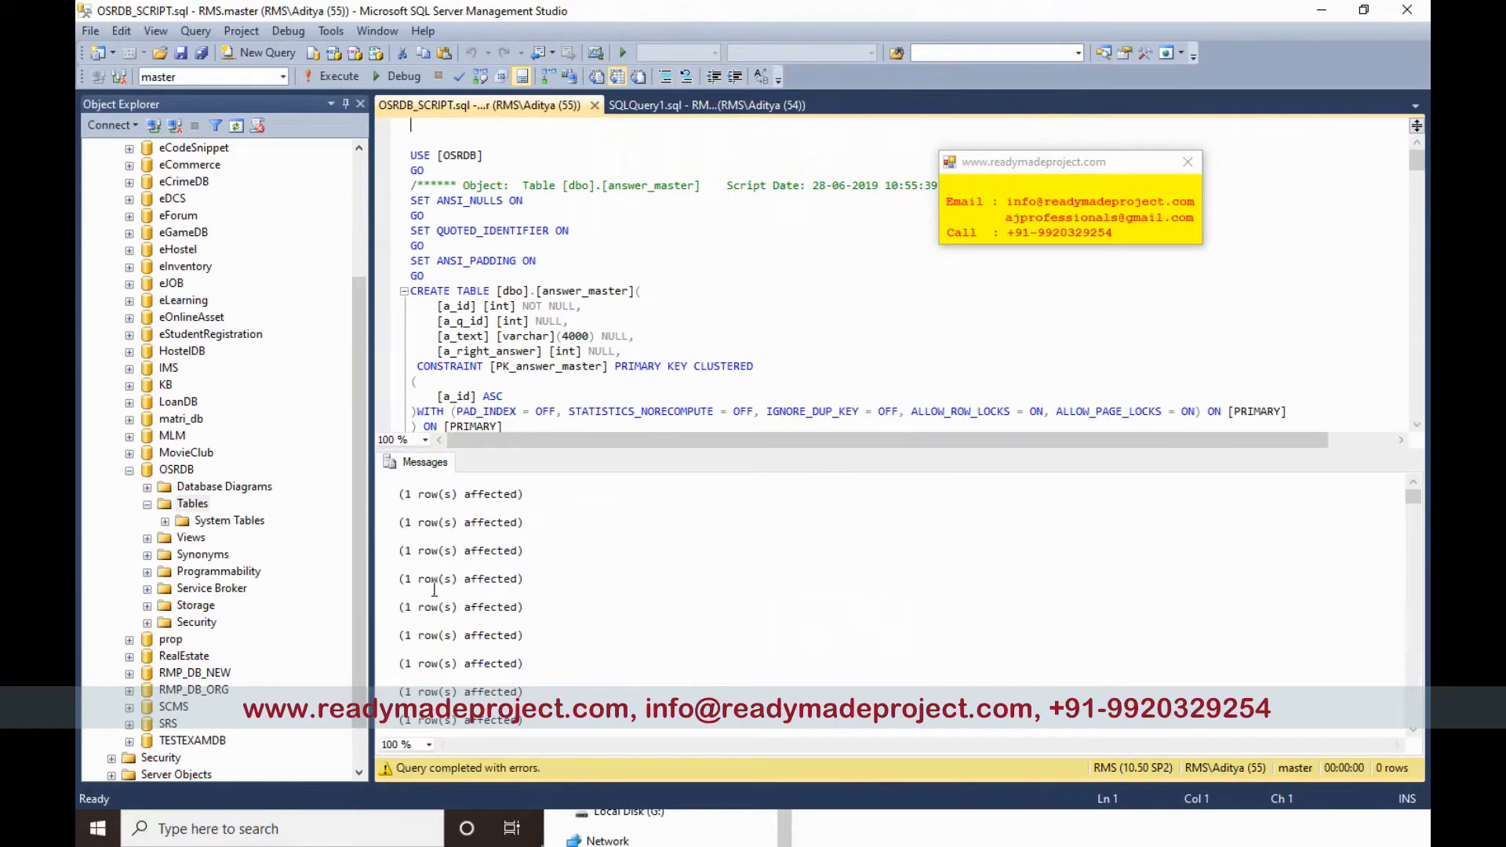
pyautogui.click(171, 508)
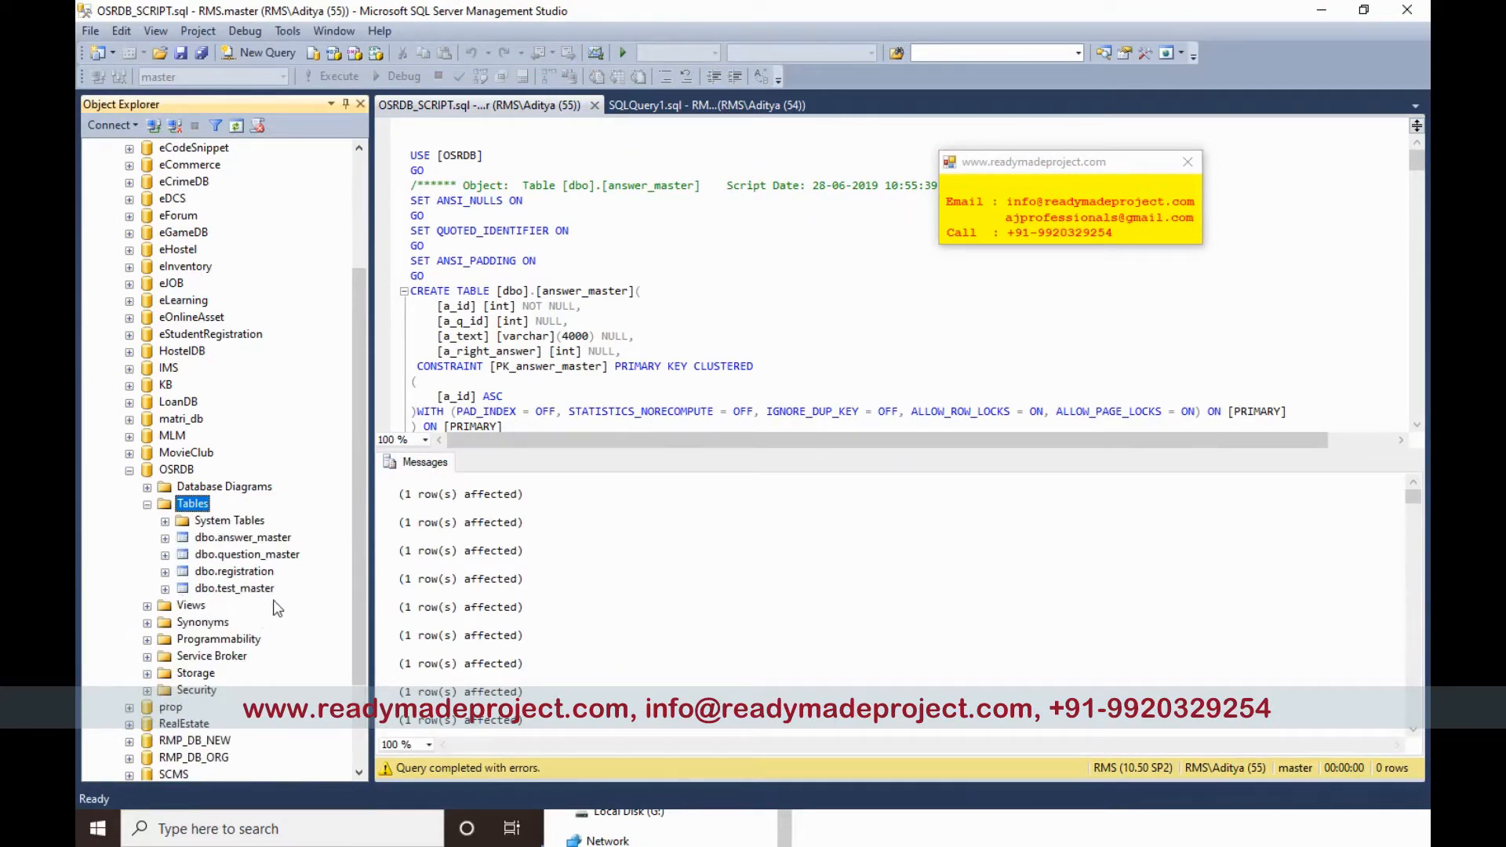
pyautogui.click(626, 293)
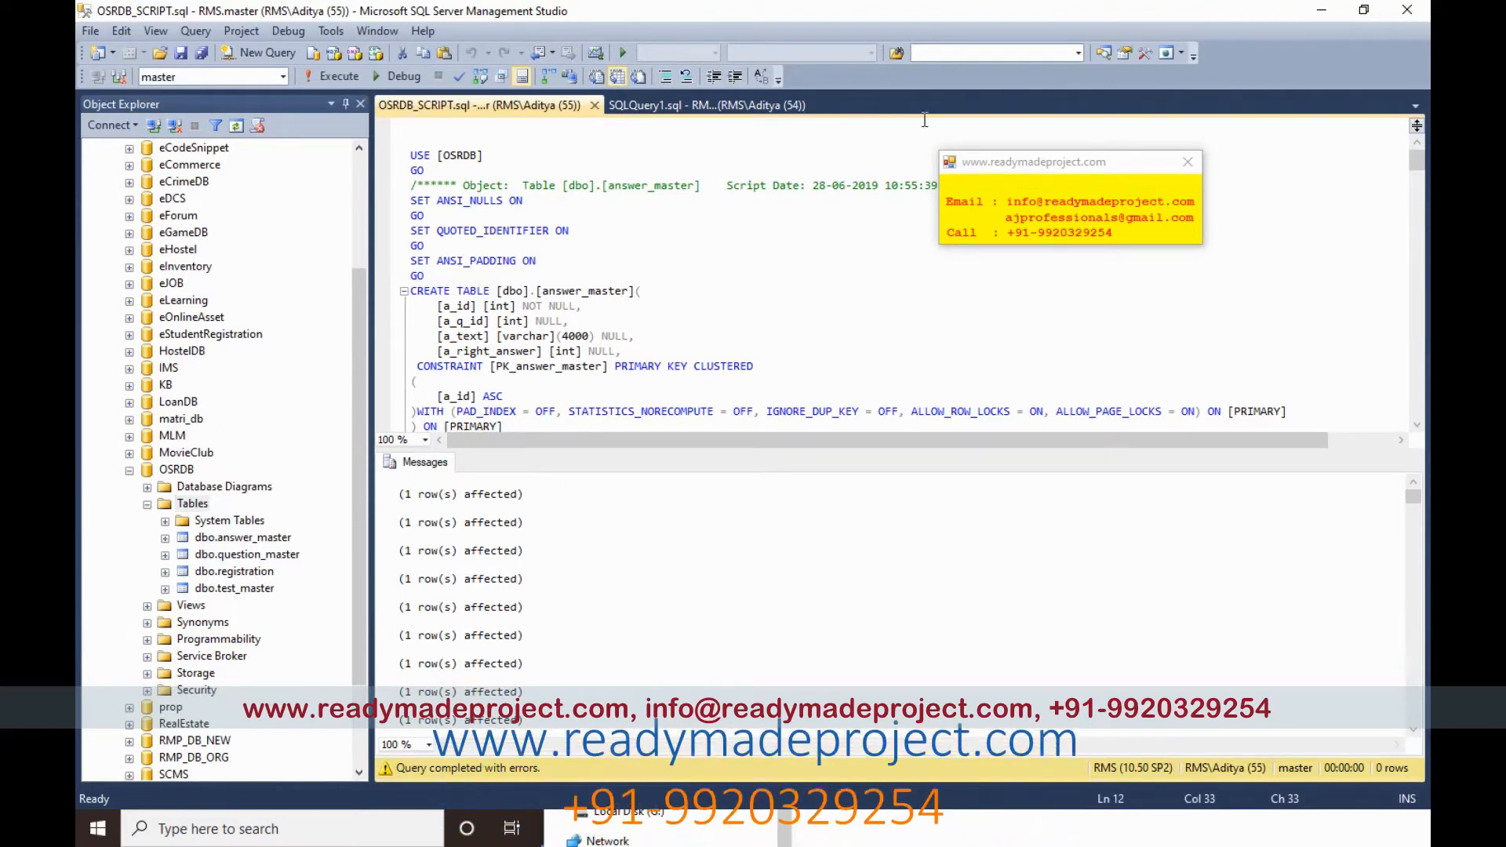
pyautogui.click(357, 235)
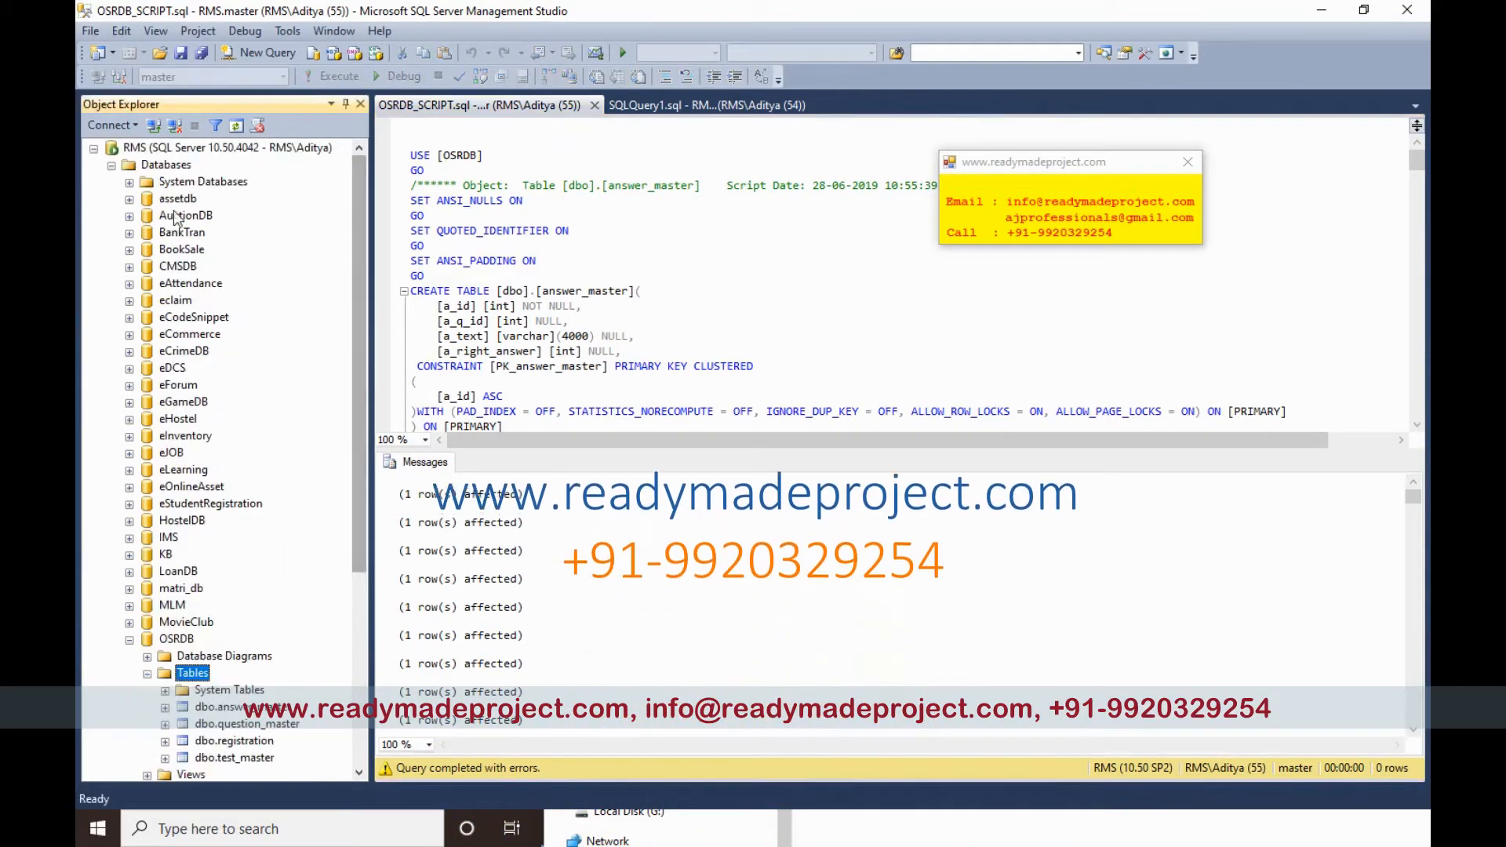
# Step: Collapse OSRDB and expand the server's Security > Logins in Object Explorer
pyautogui.click(129, 639)
pyautogui.scroll(-2, 361, 521)
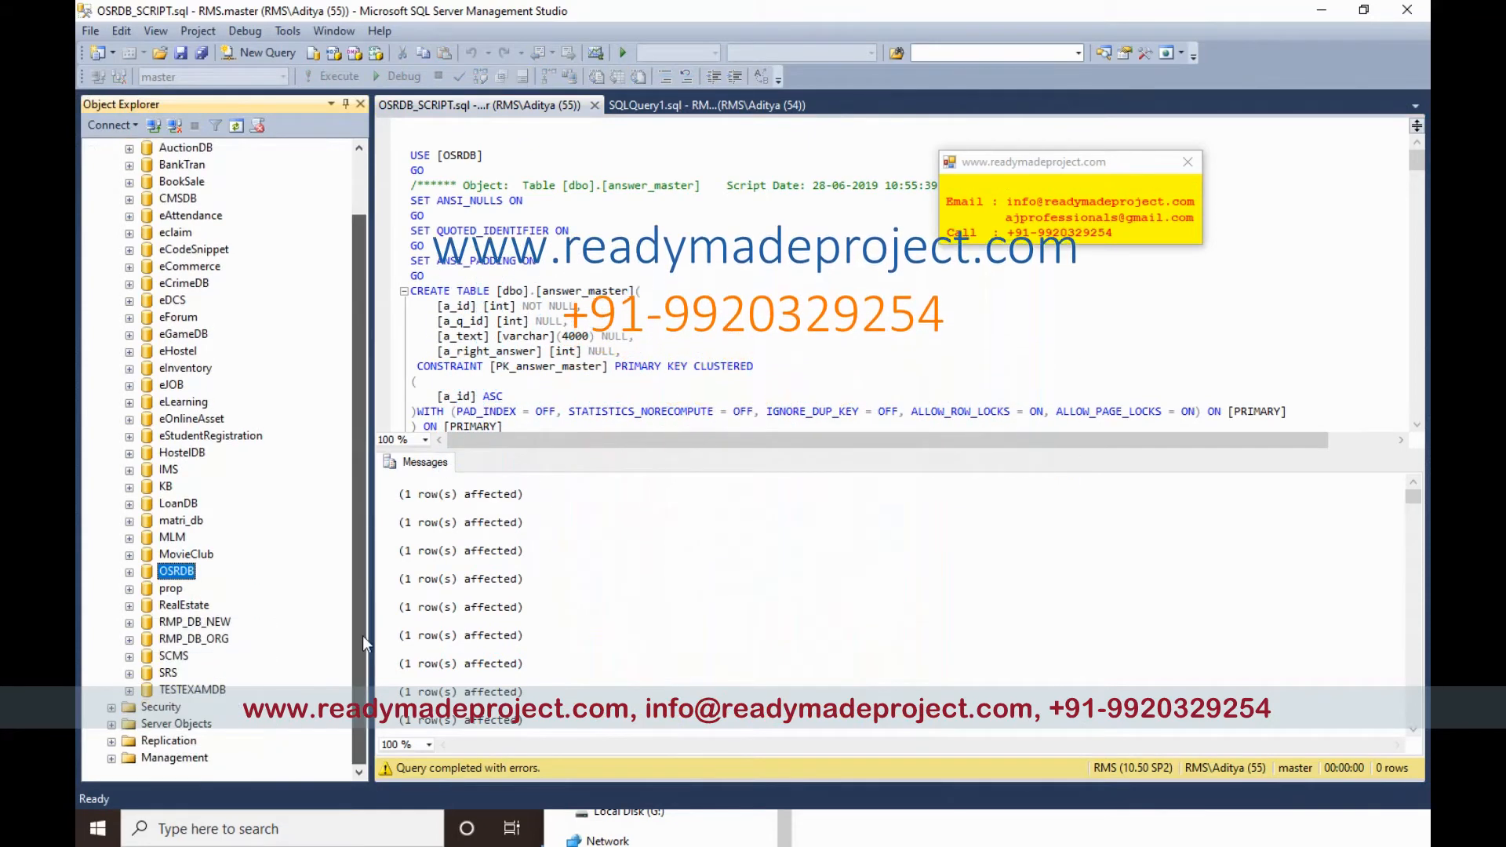
pyautogui.click(111, 707)
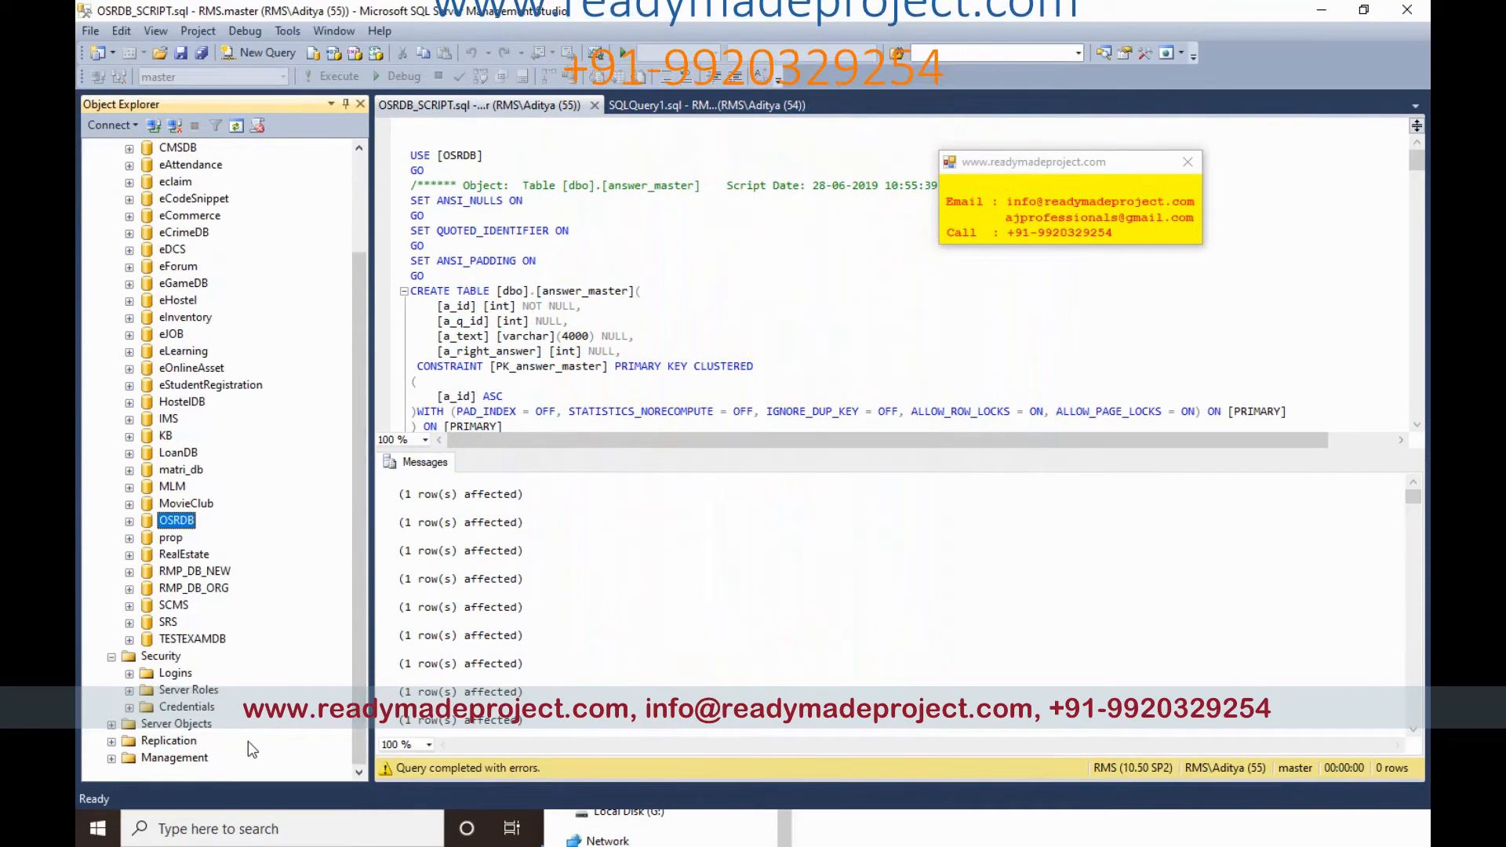
pyautogui.click(129, 673)
pyautogui.scroll(-2, 236, 688)
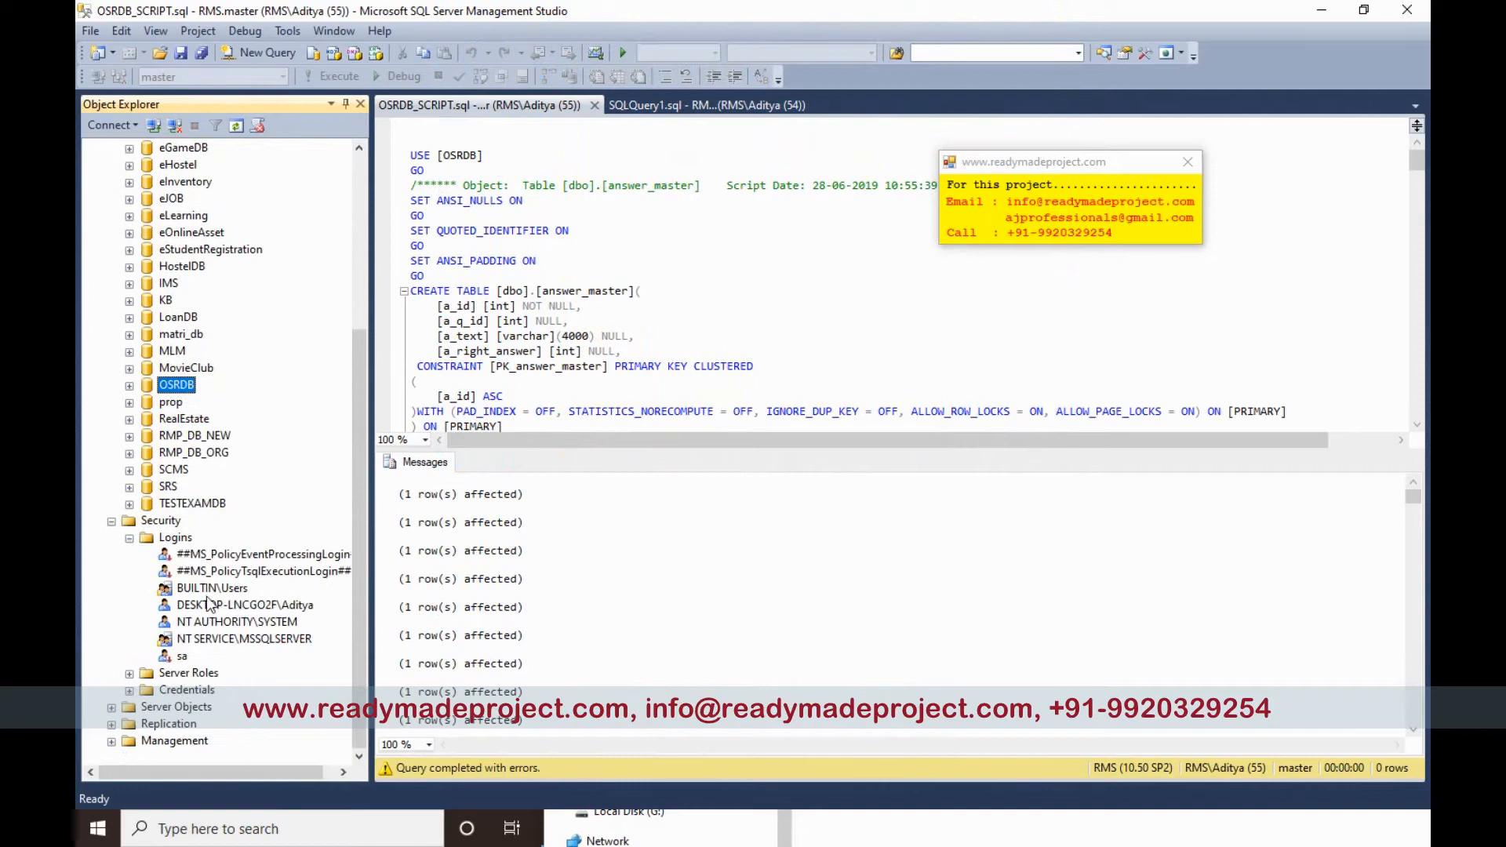
pyautogui.rightClick(161, 521)
# Step: Set up new login osr_user with SQL Server authentication, a password, and default database OSRDB
pyautogui.click(356, 536)
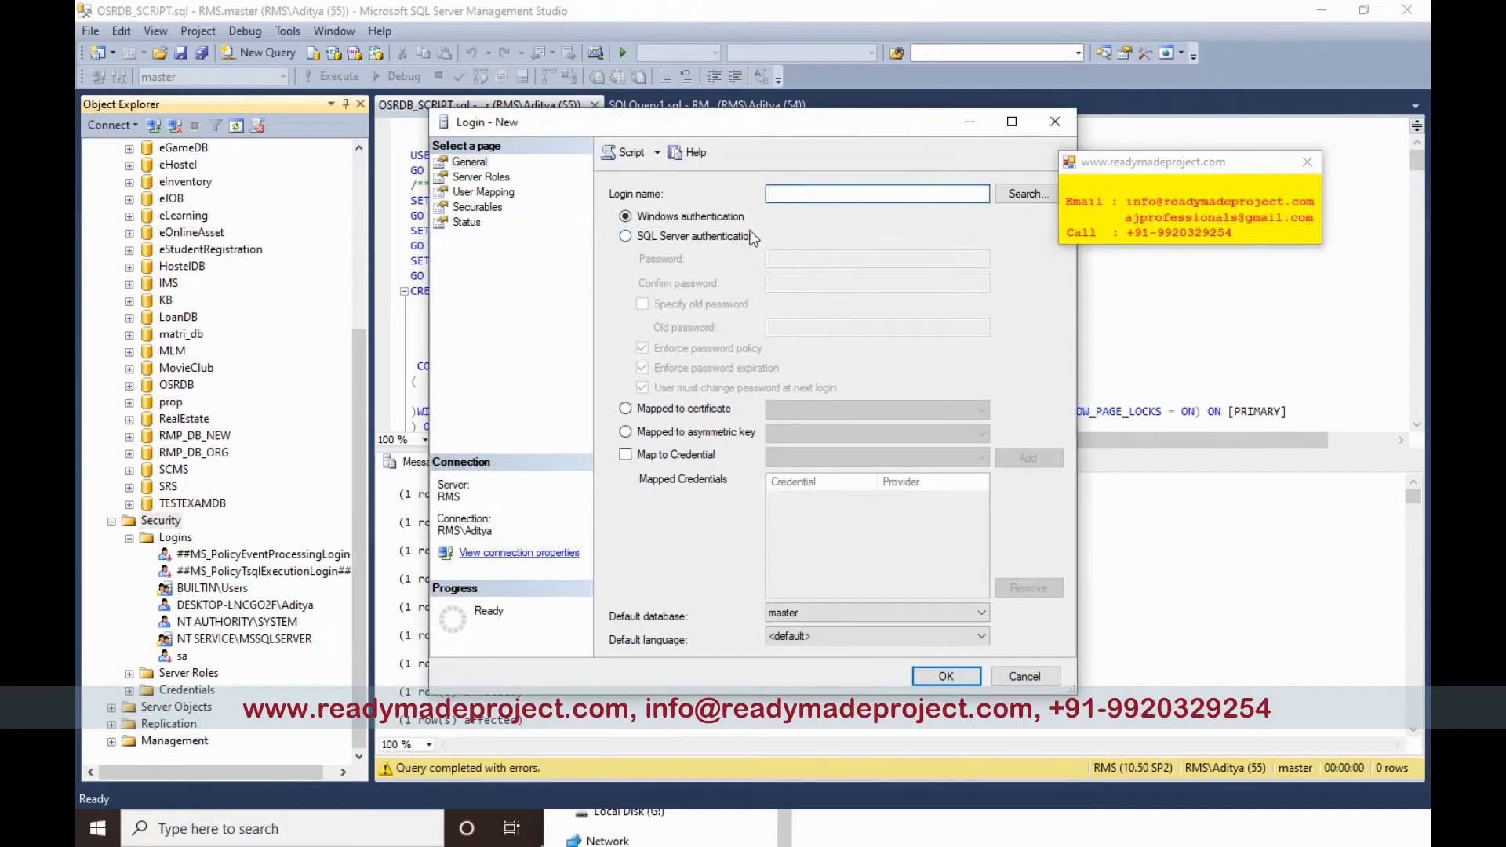
pyautogui.click(727, 240)
pyautogui.click(801, 194)
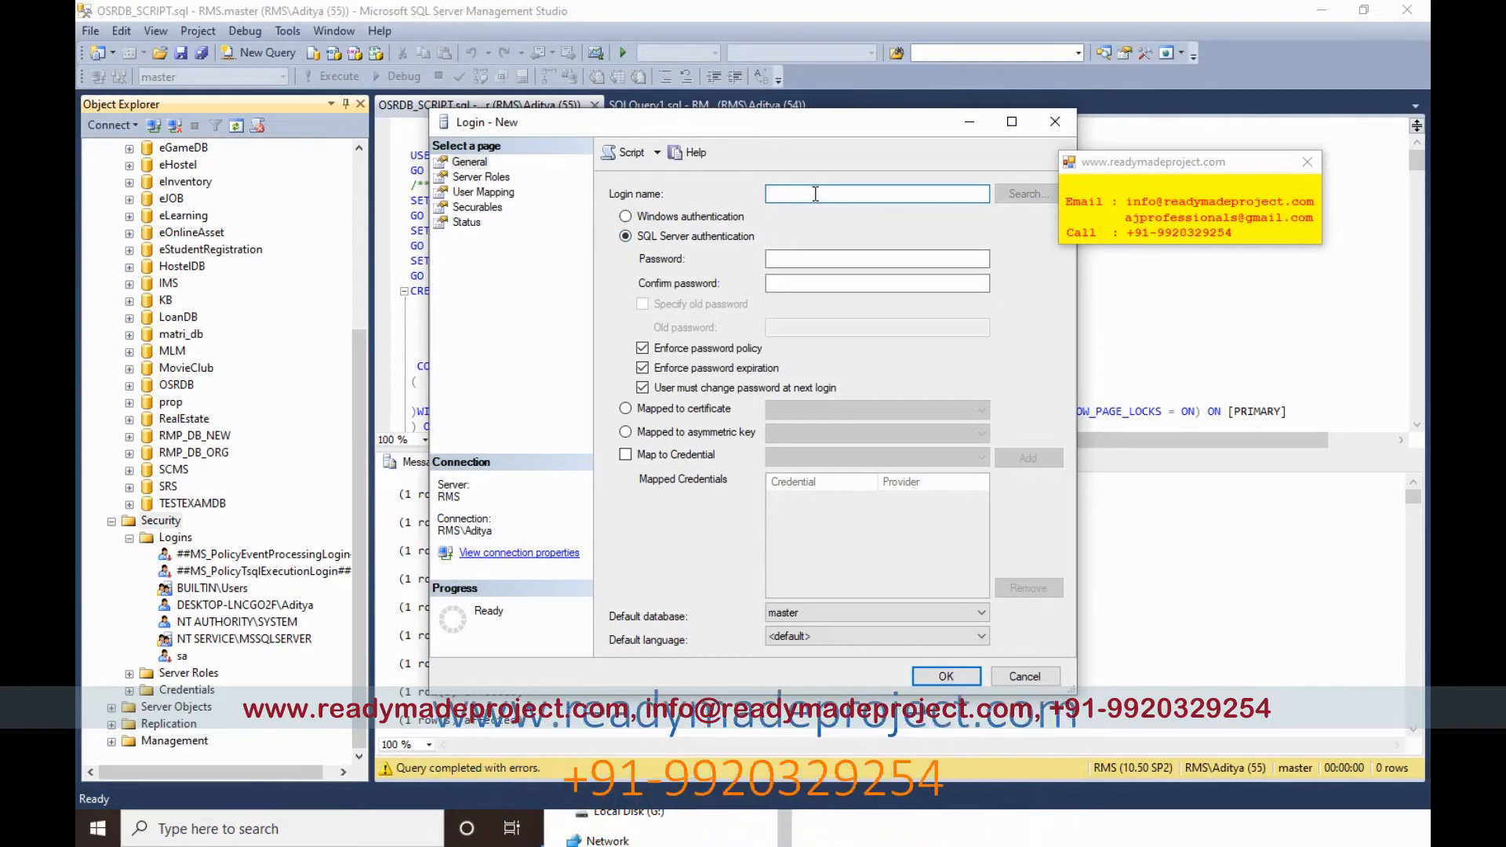
pyautogui.write('osr')
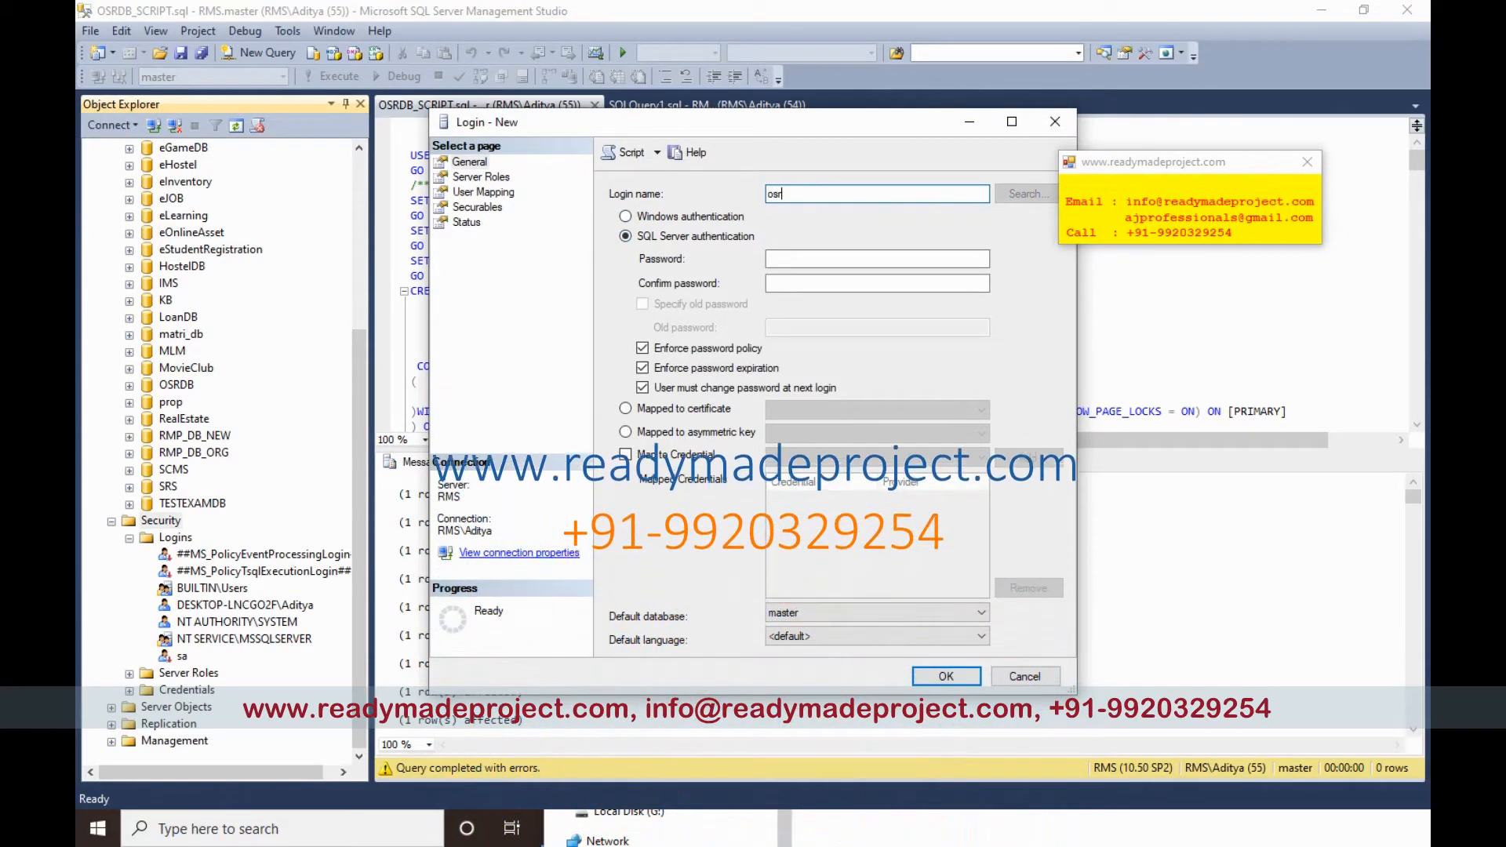
pyautogui.write('_user')
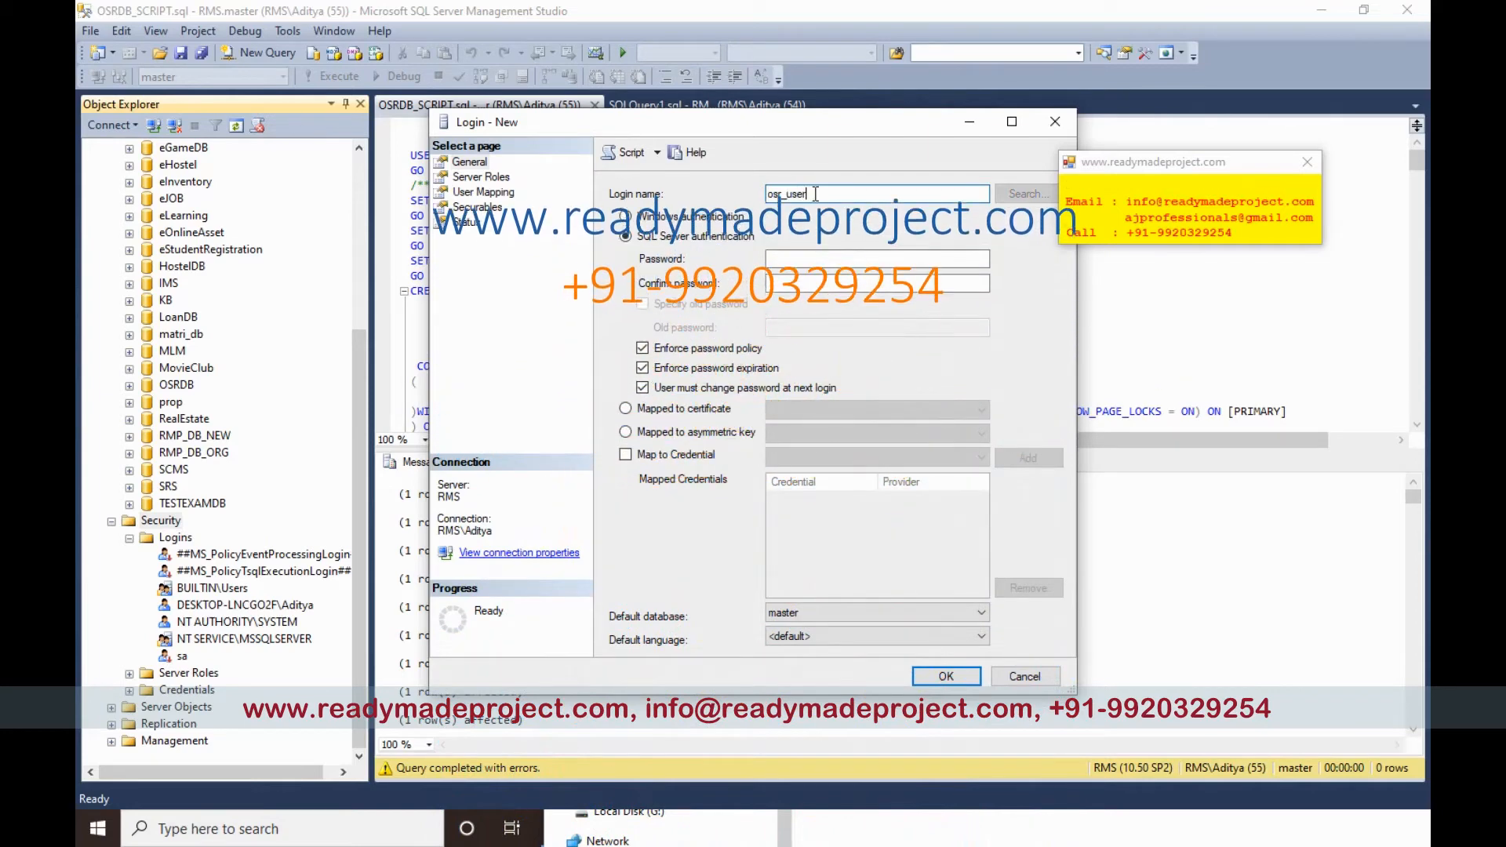
pyautogui.click(779, 262)
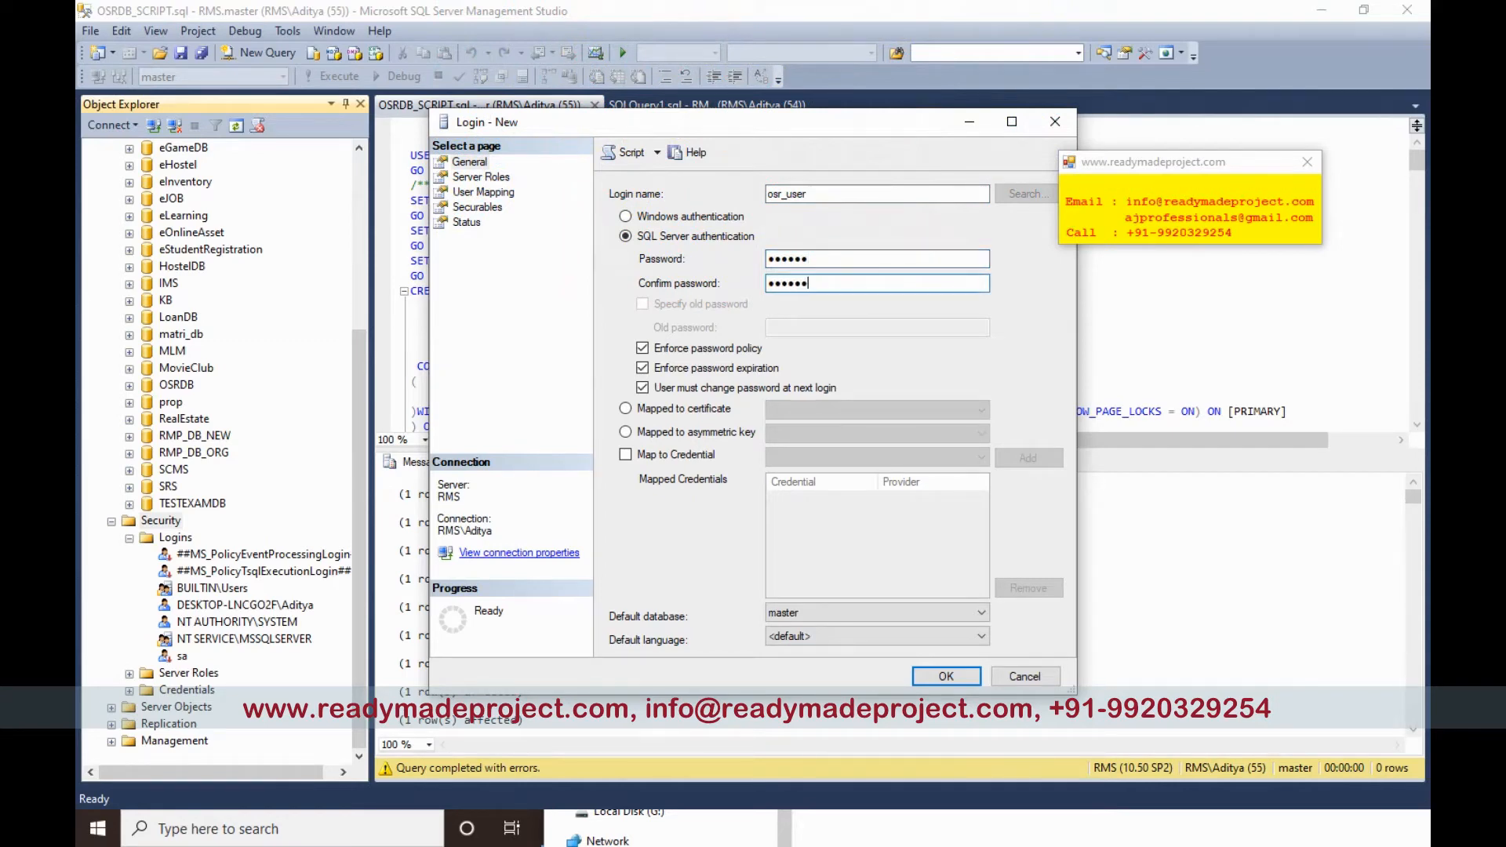
pyautogui.click(805, 615)
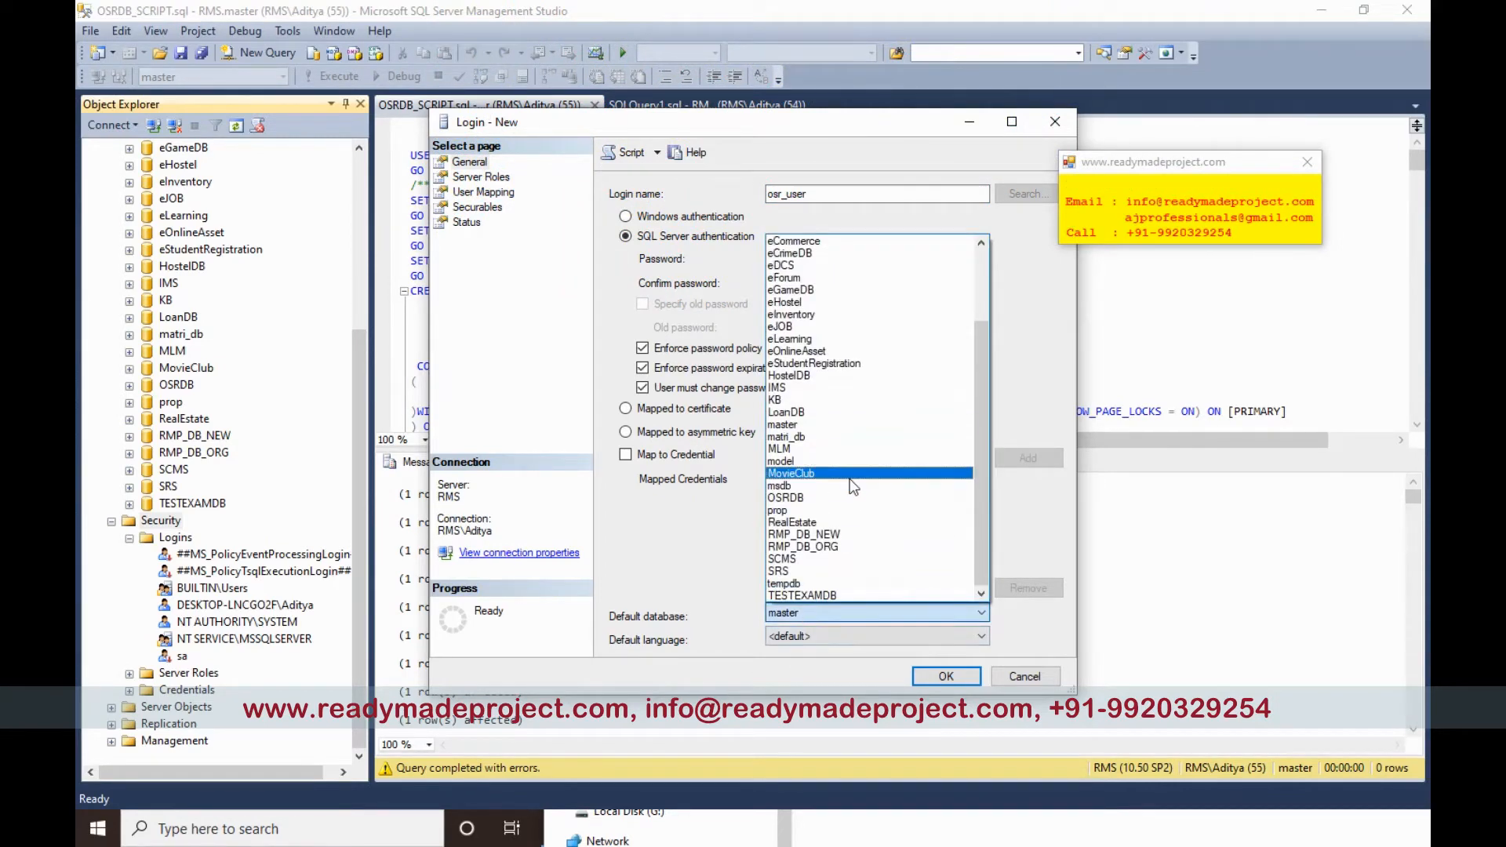
pyautogui.click(817, 496)
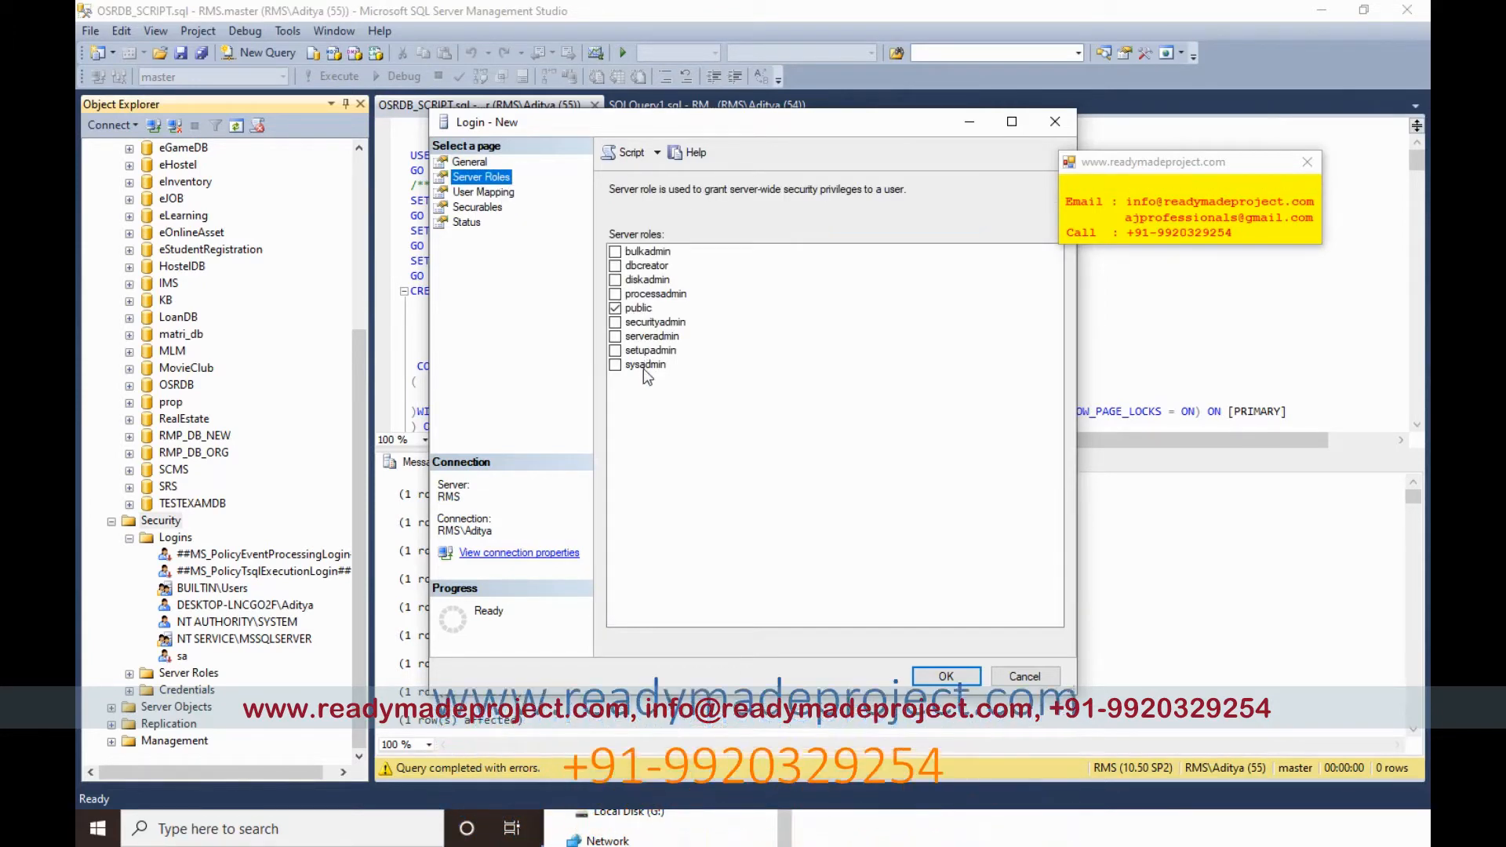
# Step: Grant osr_user the sysadmin role and db_owner membership in OSRDB, then create the login
pyautogui.click(615, 365)
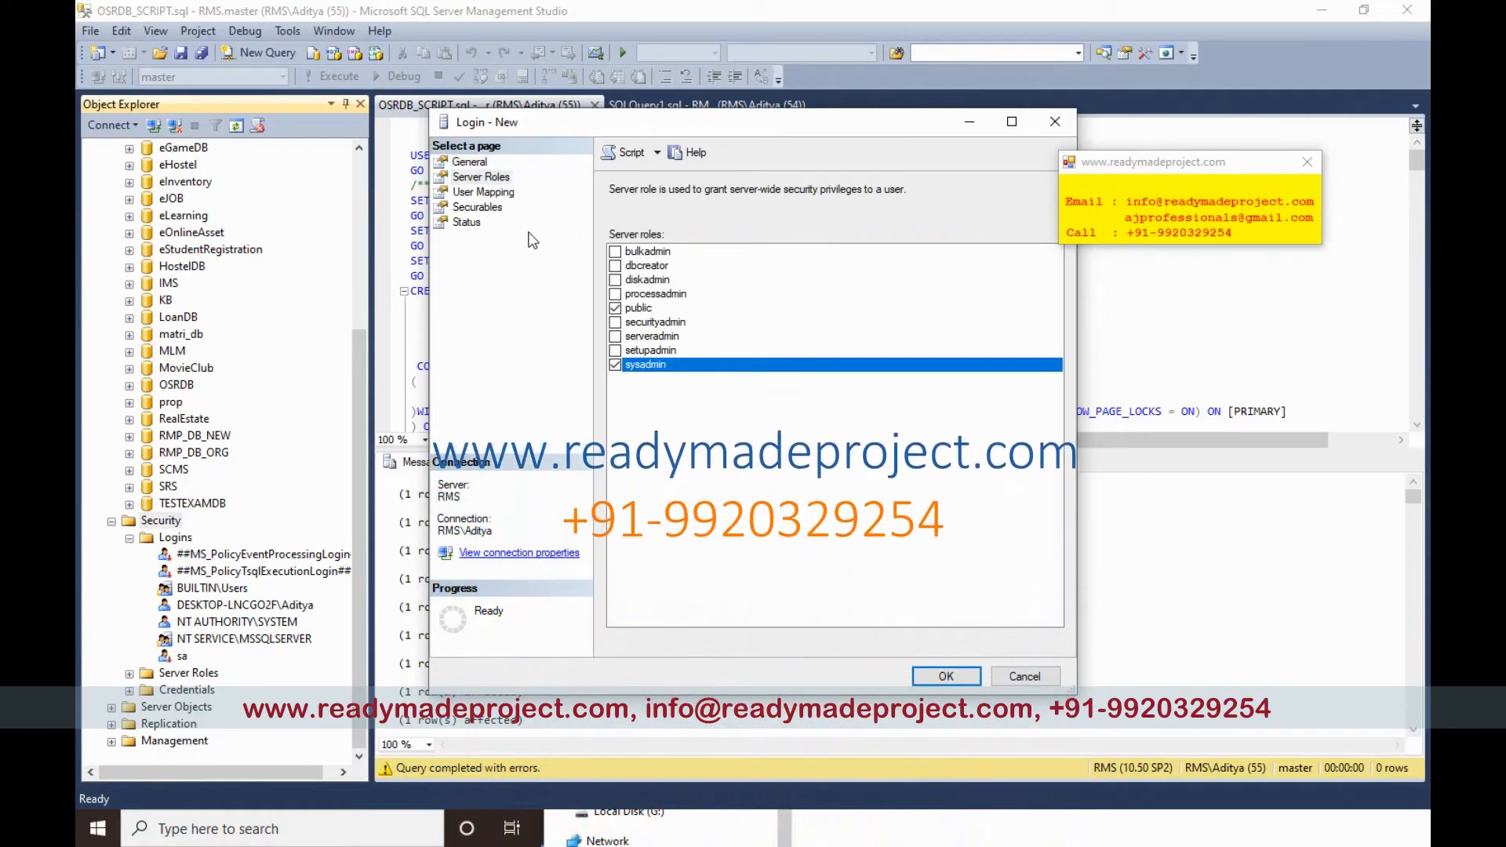
pyautogui.click(483, 191)
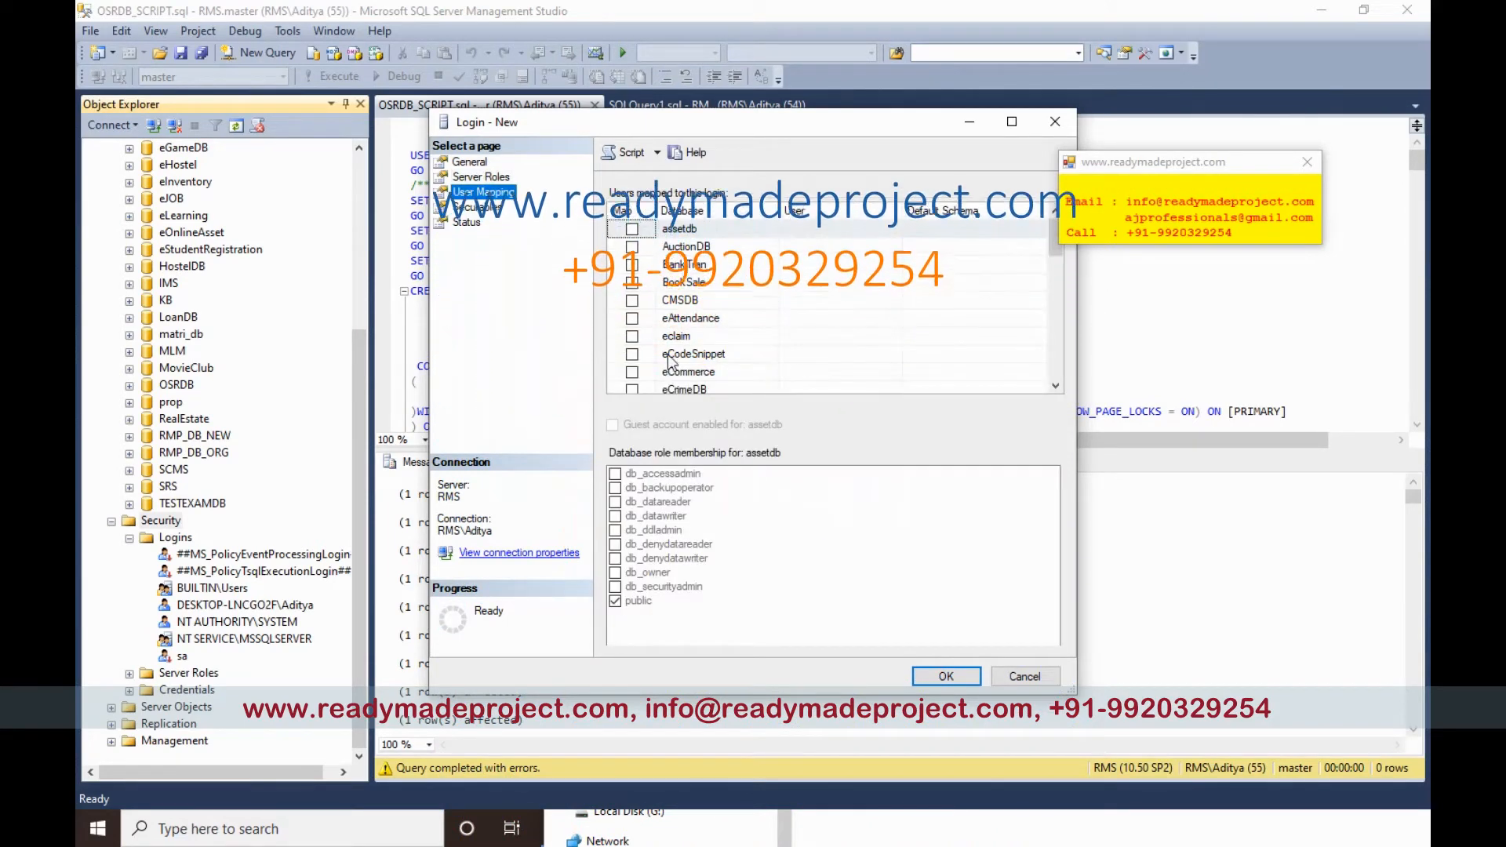
pyautogui.scroll(-1, 758, 361)
pyautogui.scroll(-4, 757, 362)
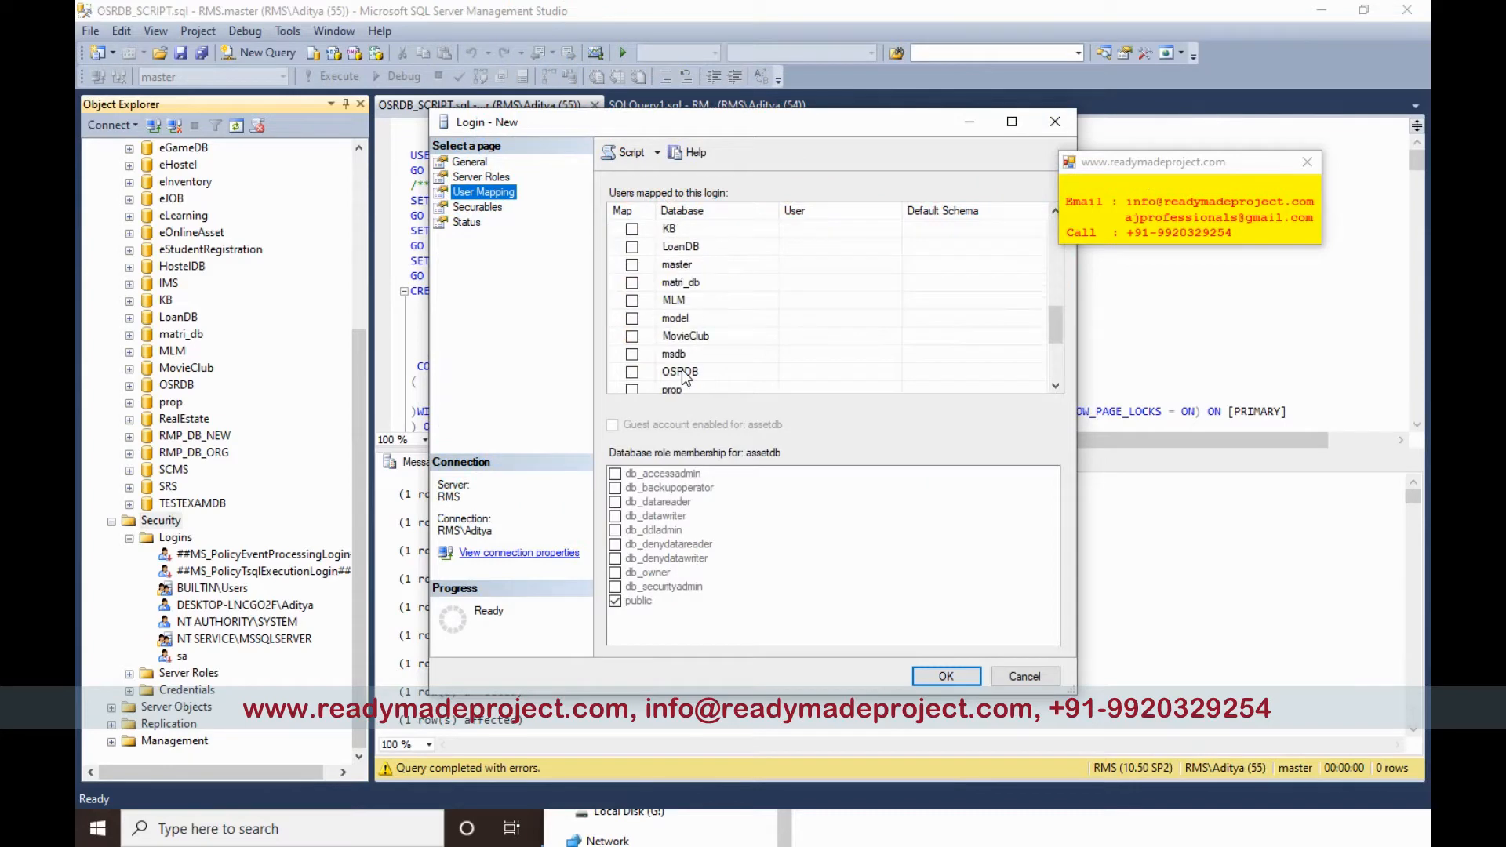
pyautogui.click(632, 372)
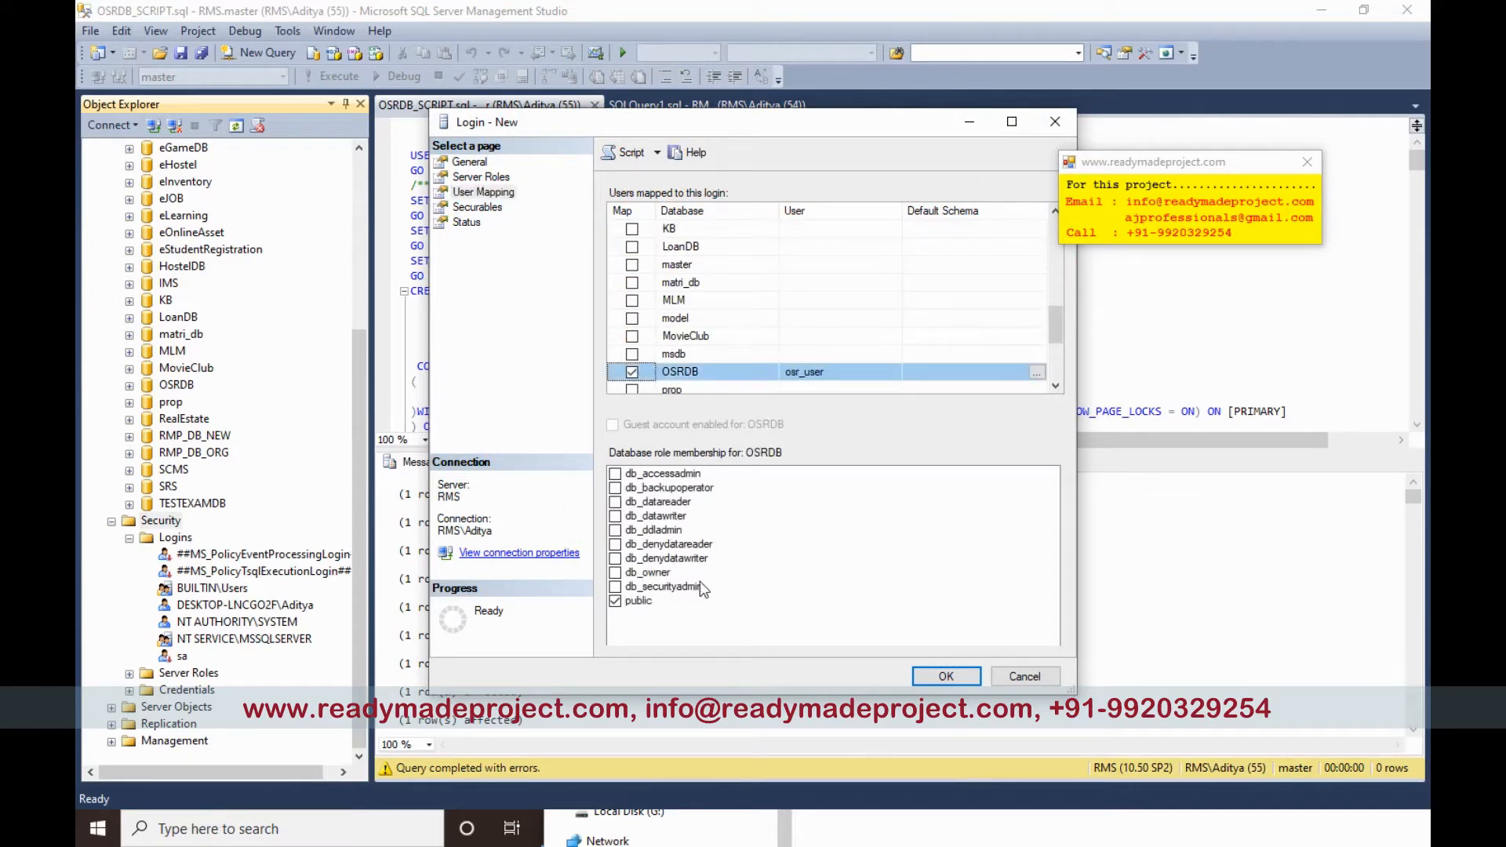
pyautogui.click(615, 573)
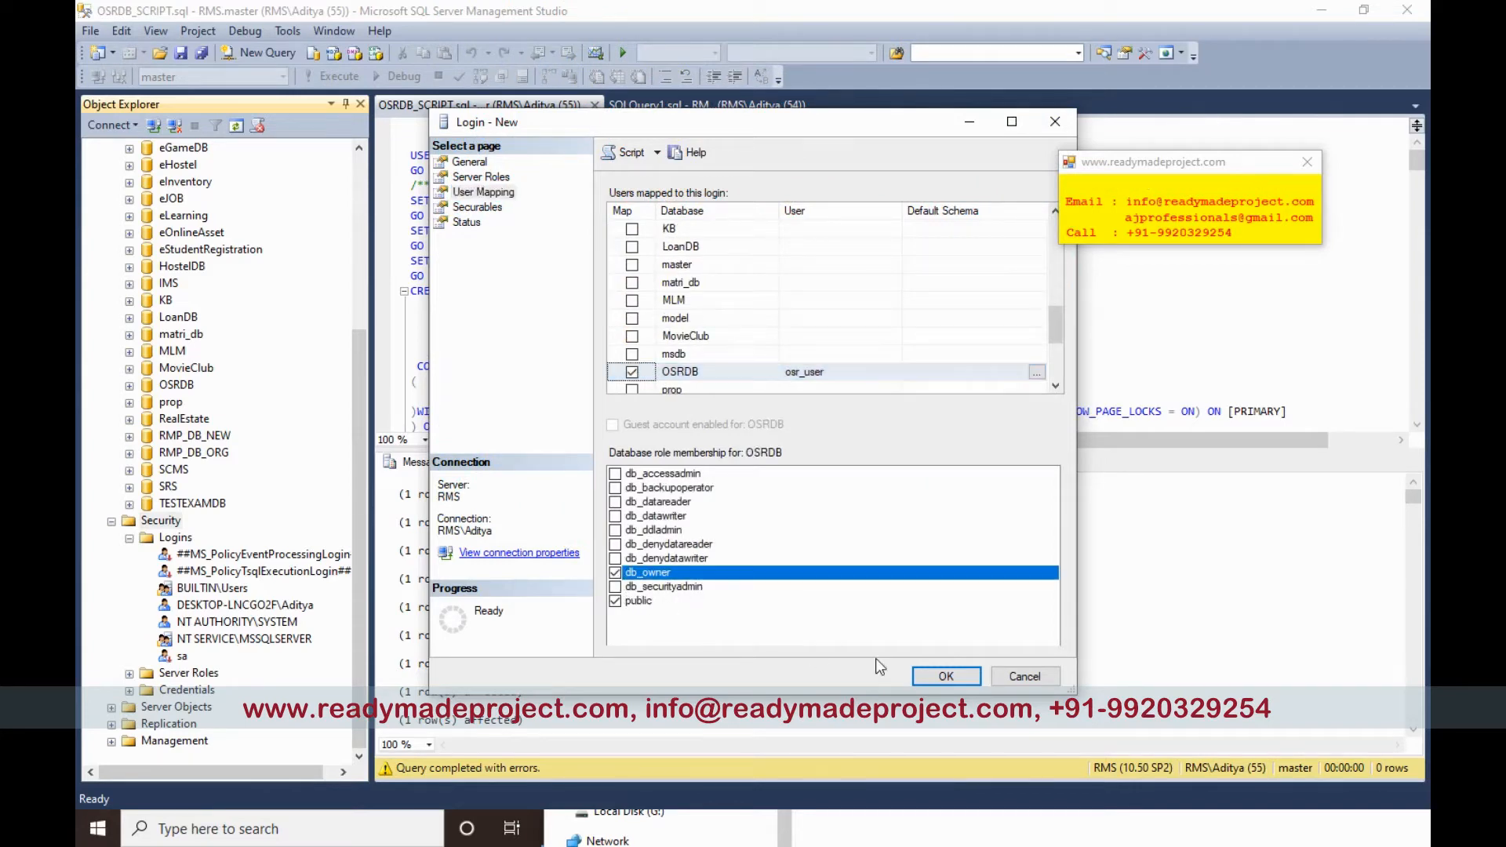
pyautogui.click(944, 678)
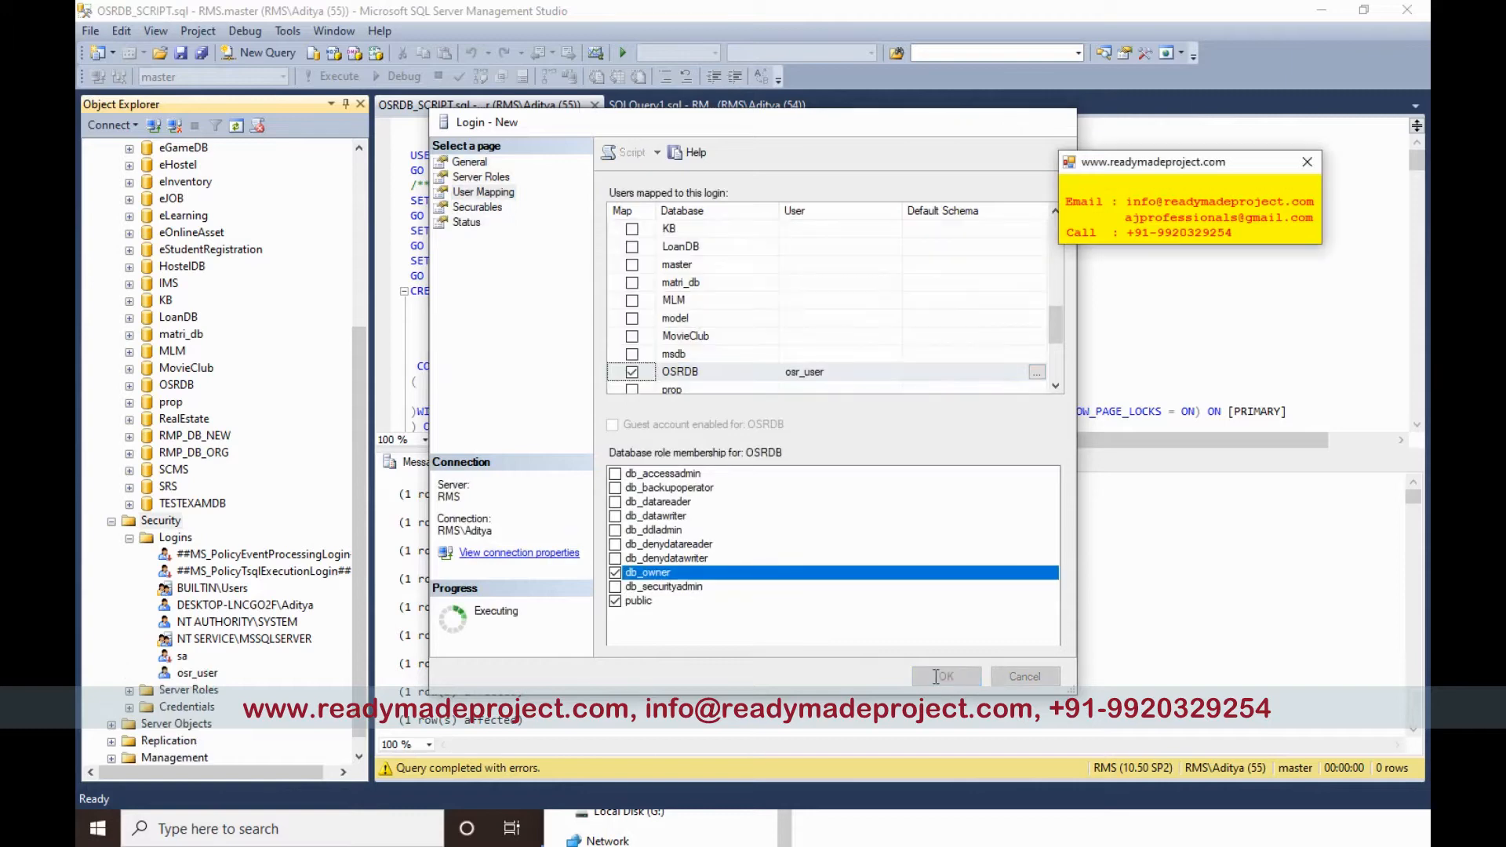
# Step: Confirm the RMS server keeps SQL Server and Windows Authentication mode in its Security properties
pyautogui.click(192, 674)
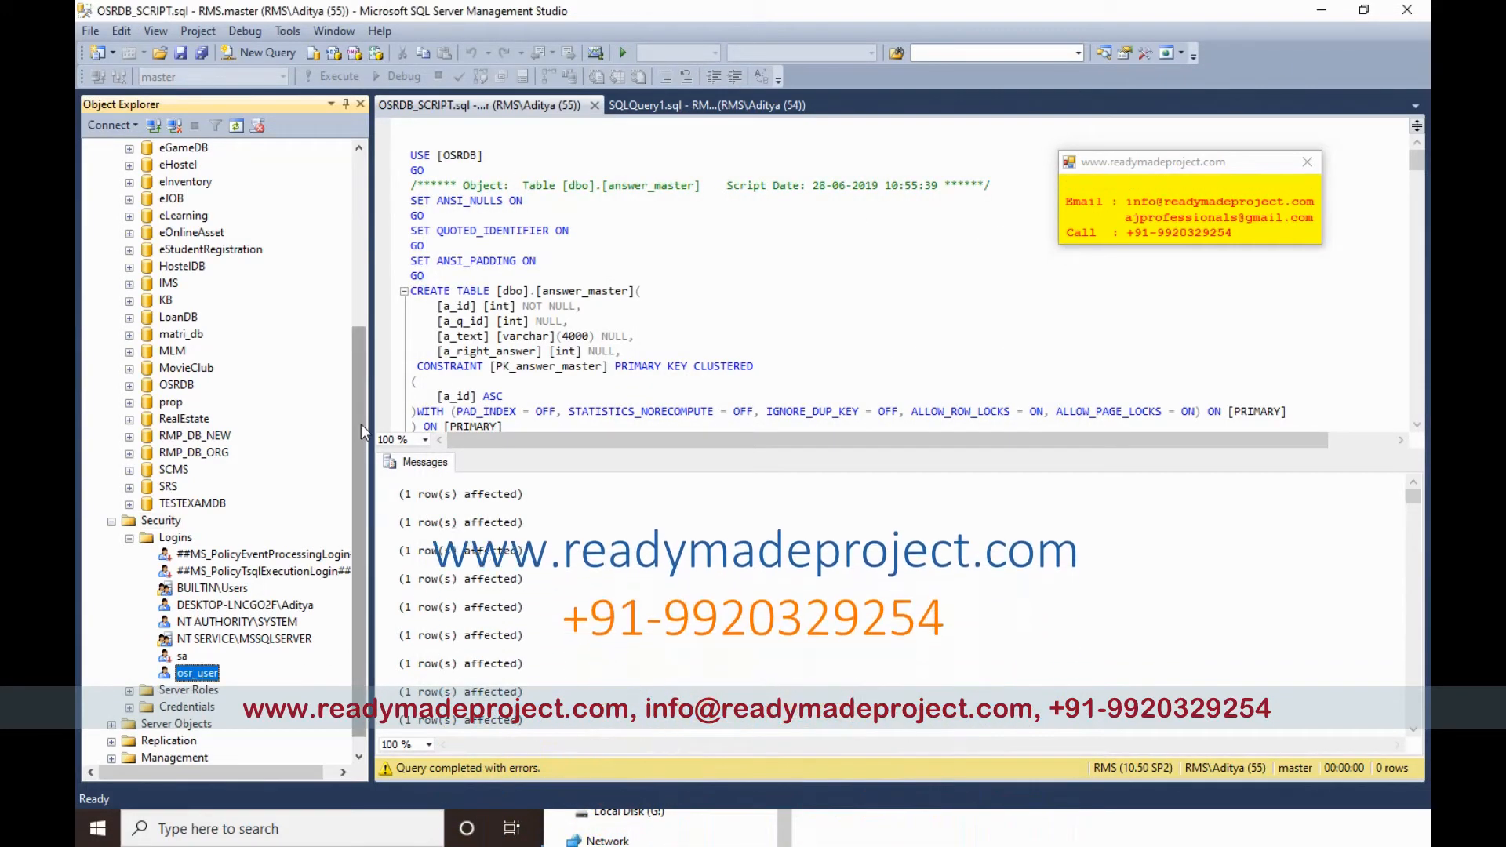
pyautogui.moveTo(361, 423); pyautogui.dragTo(359, 252)
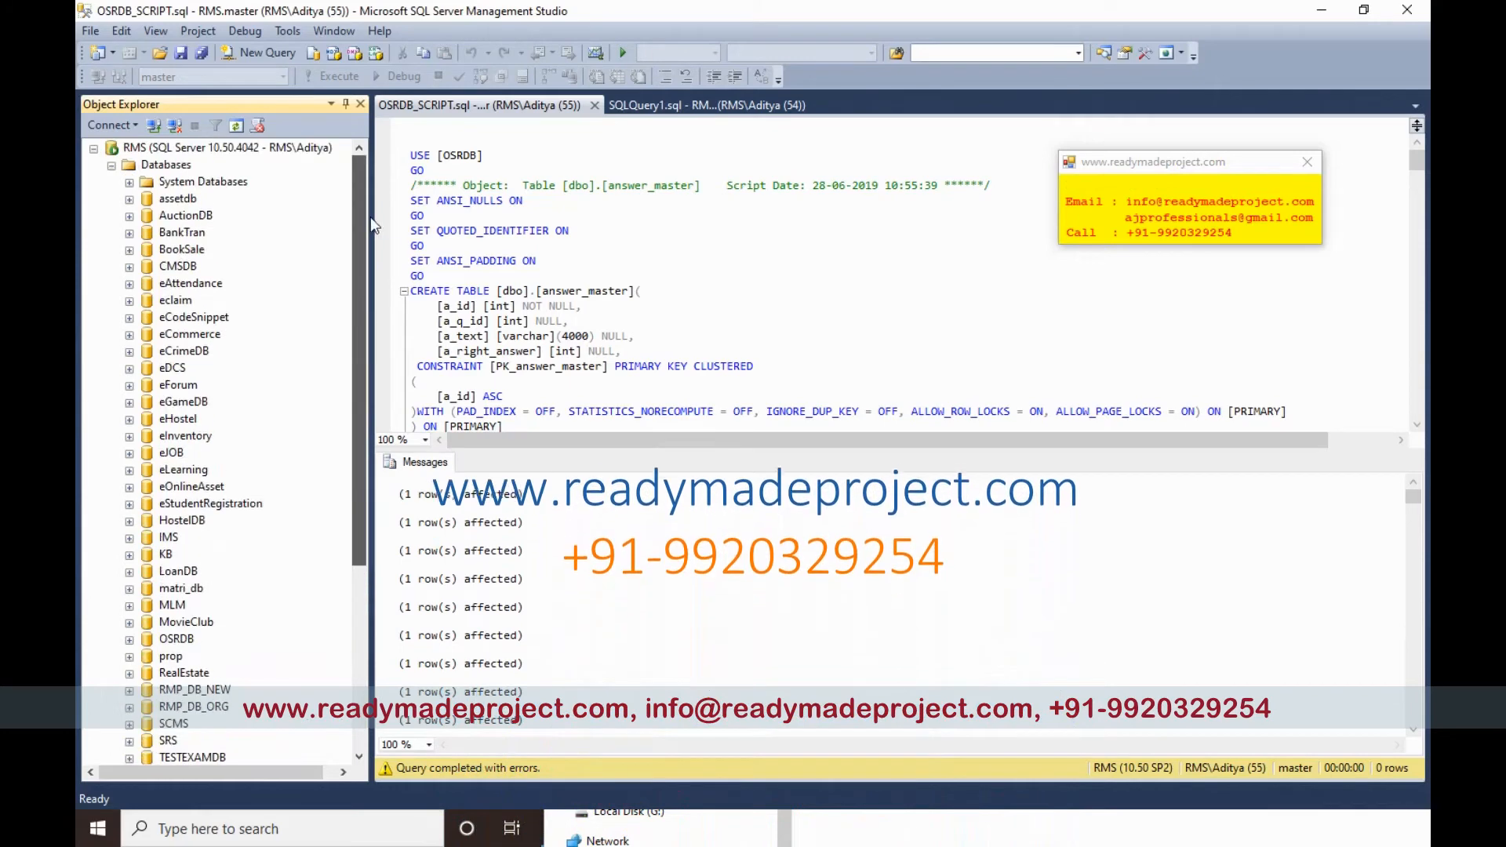
pyautogui.rightClick(163, 149)
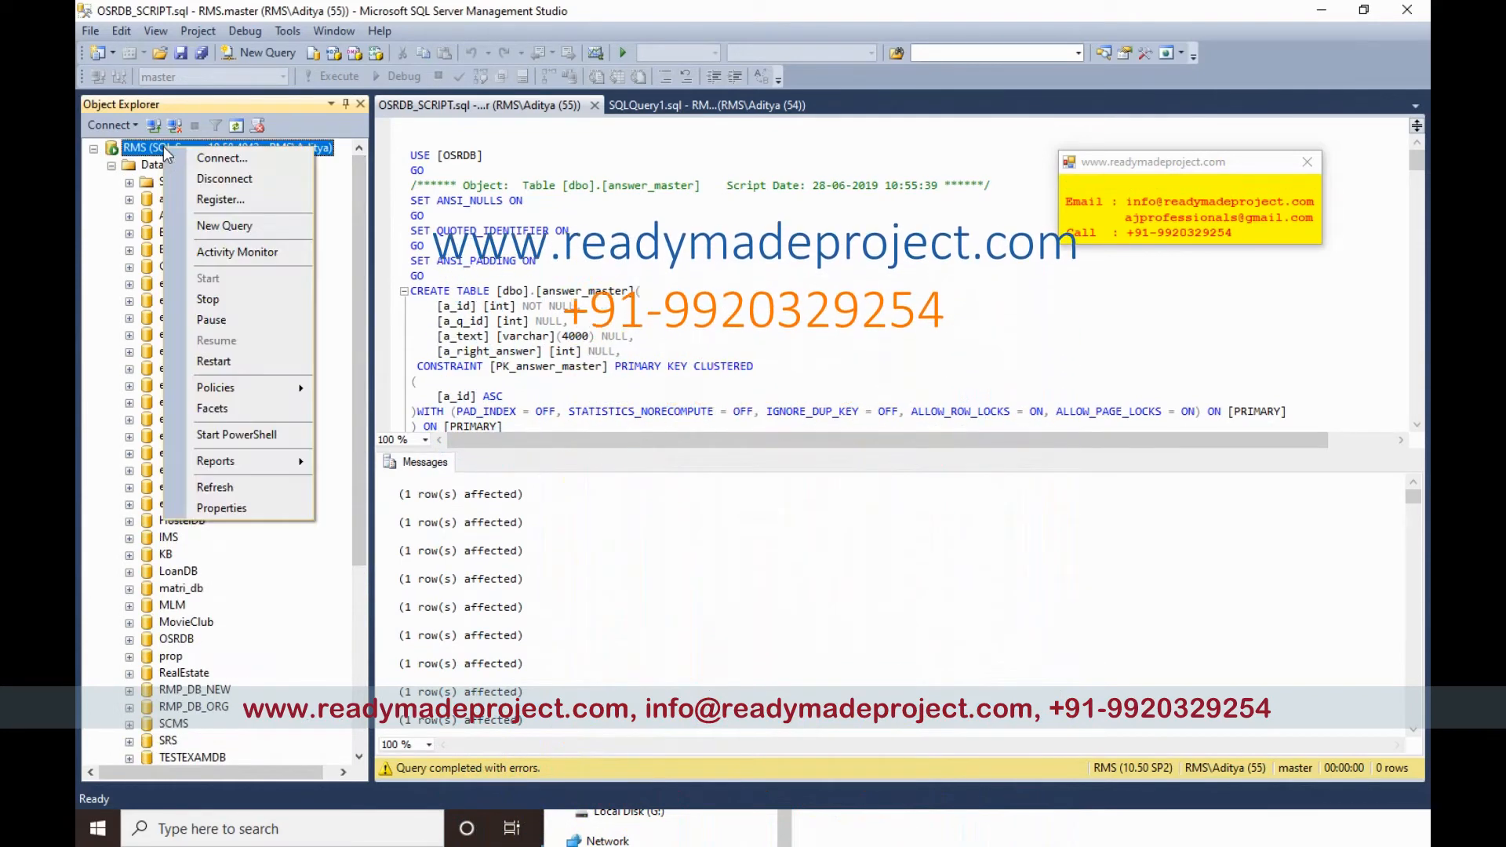
pyautogui.click(229, 507)
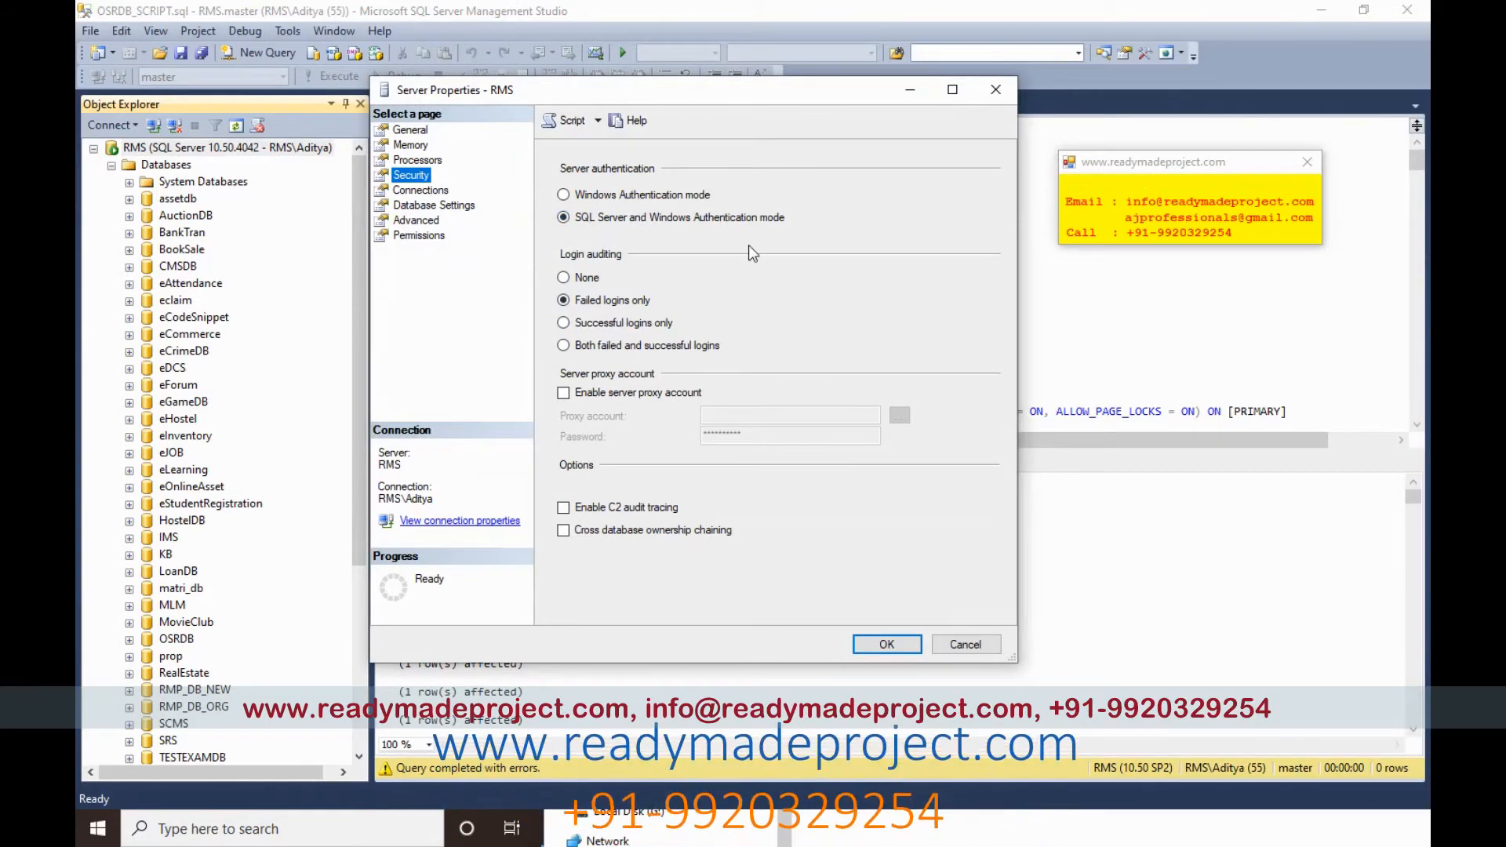
pyautogui.click(882, 645)
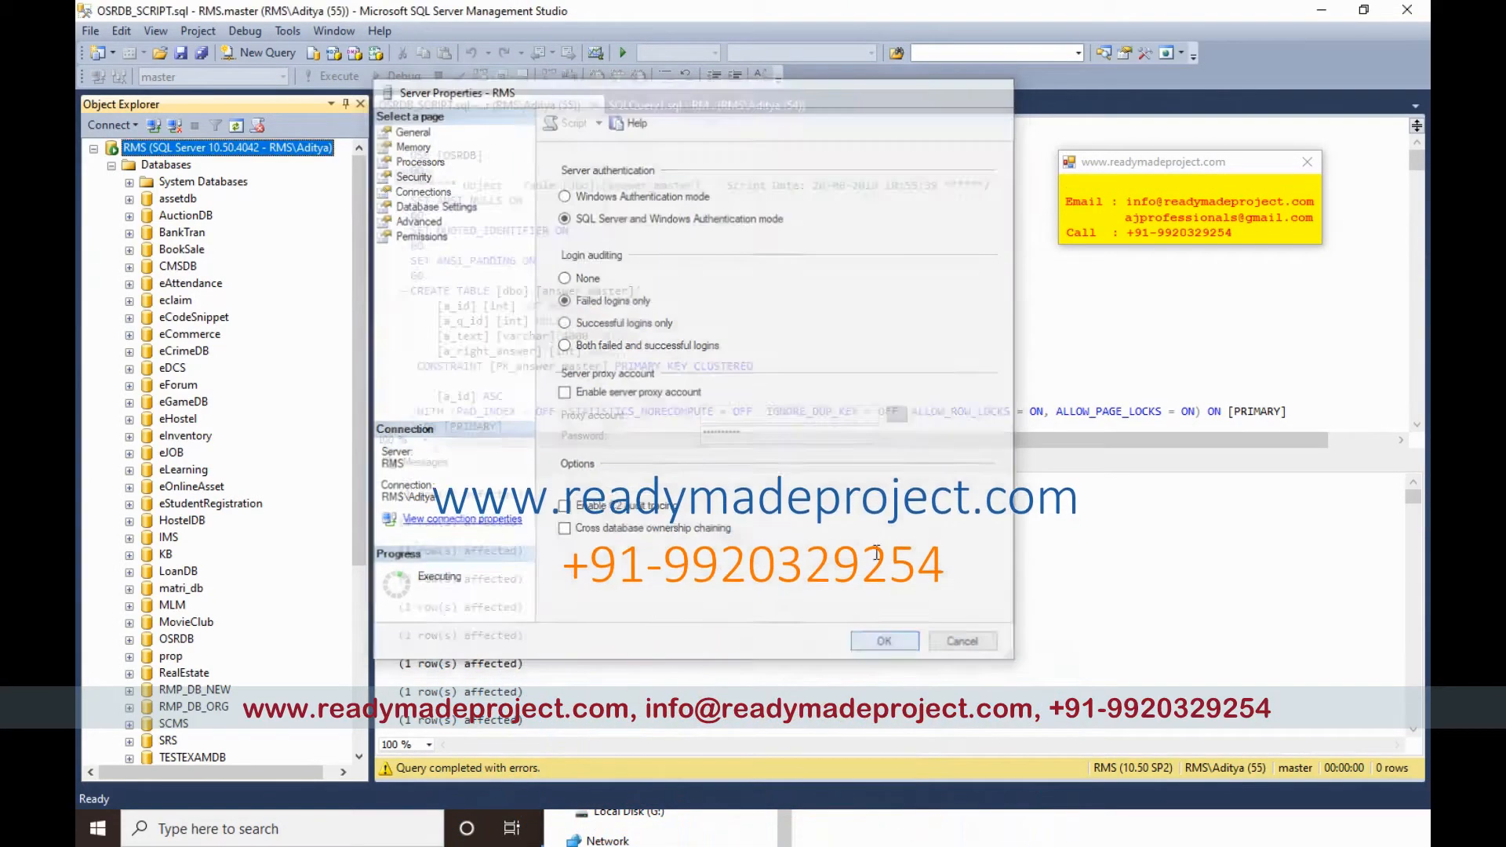
# Step: Minimize SSMS and IIS Manager, then open source_code's db.asp with Notepad++
pyautogui.click(1320, 10)
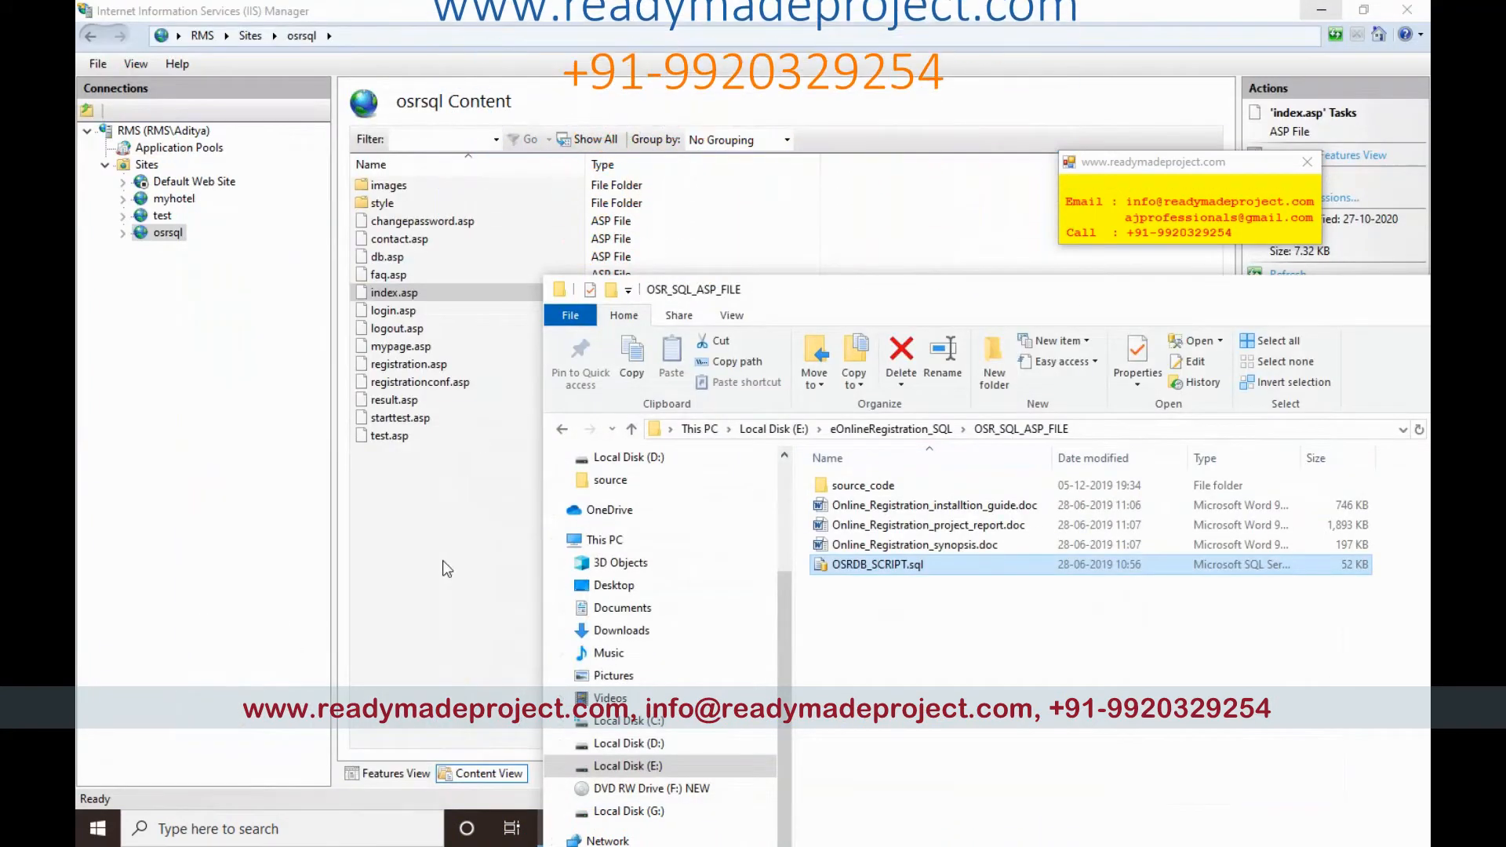
pyautogui.click(442, 560)
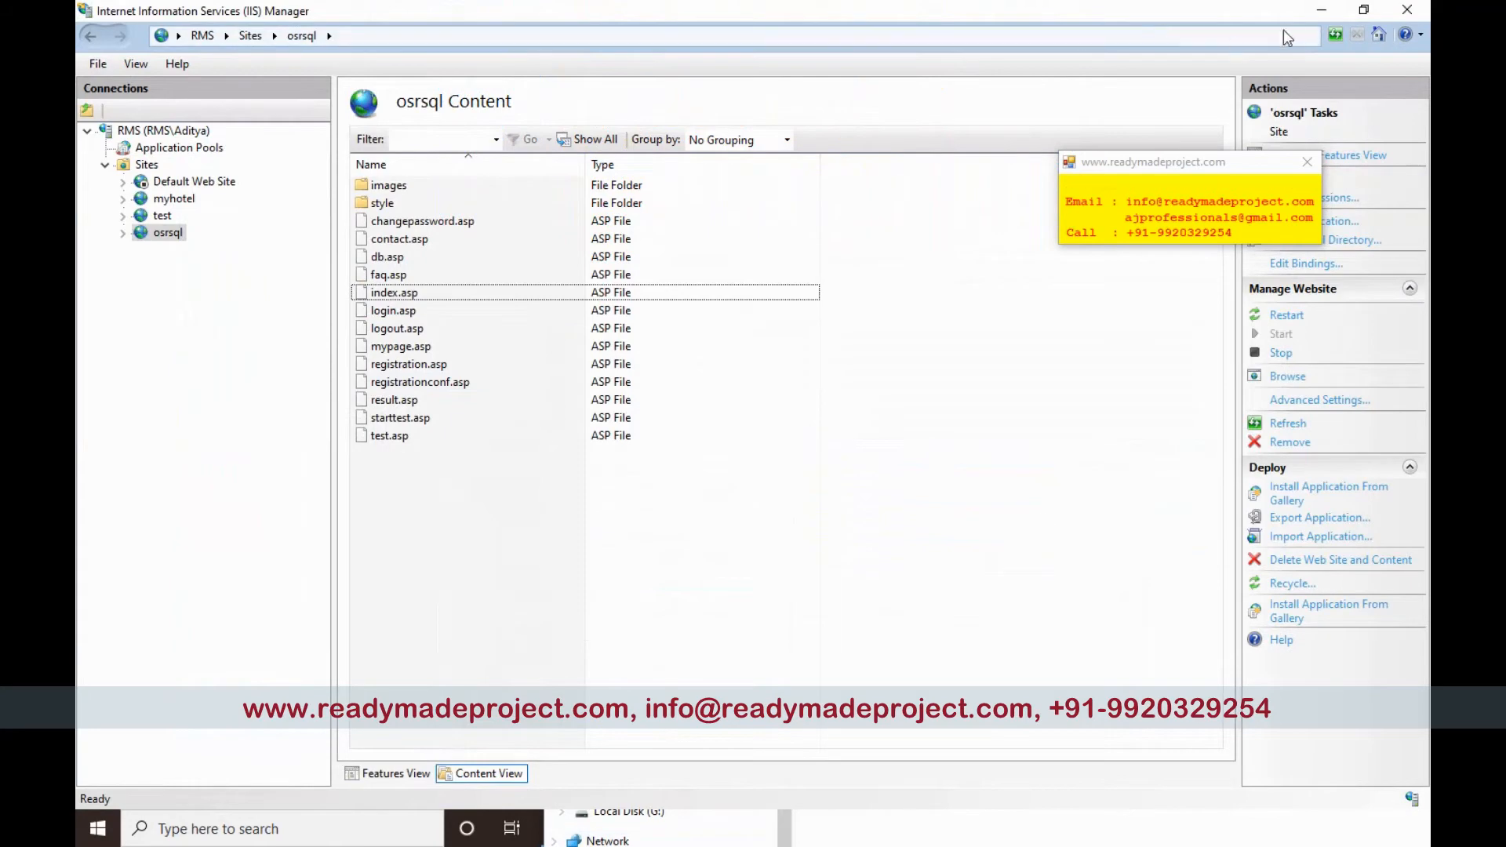
pyautogui.click(1324, 10)
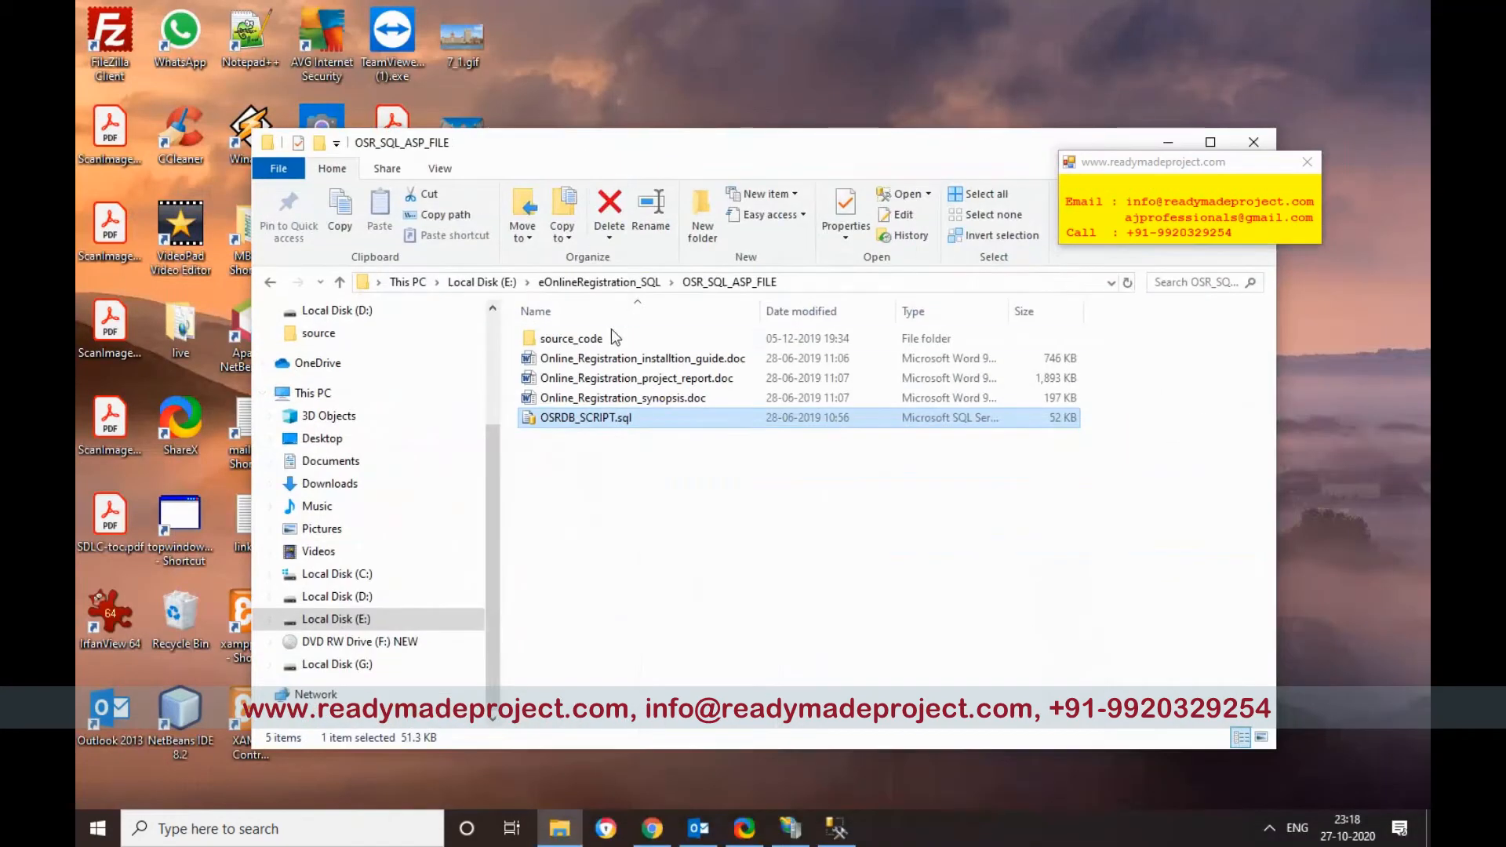
pyautogui.doubleClick(571, 338)
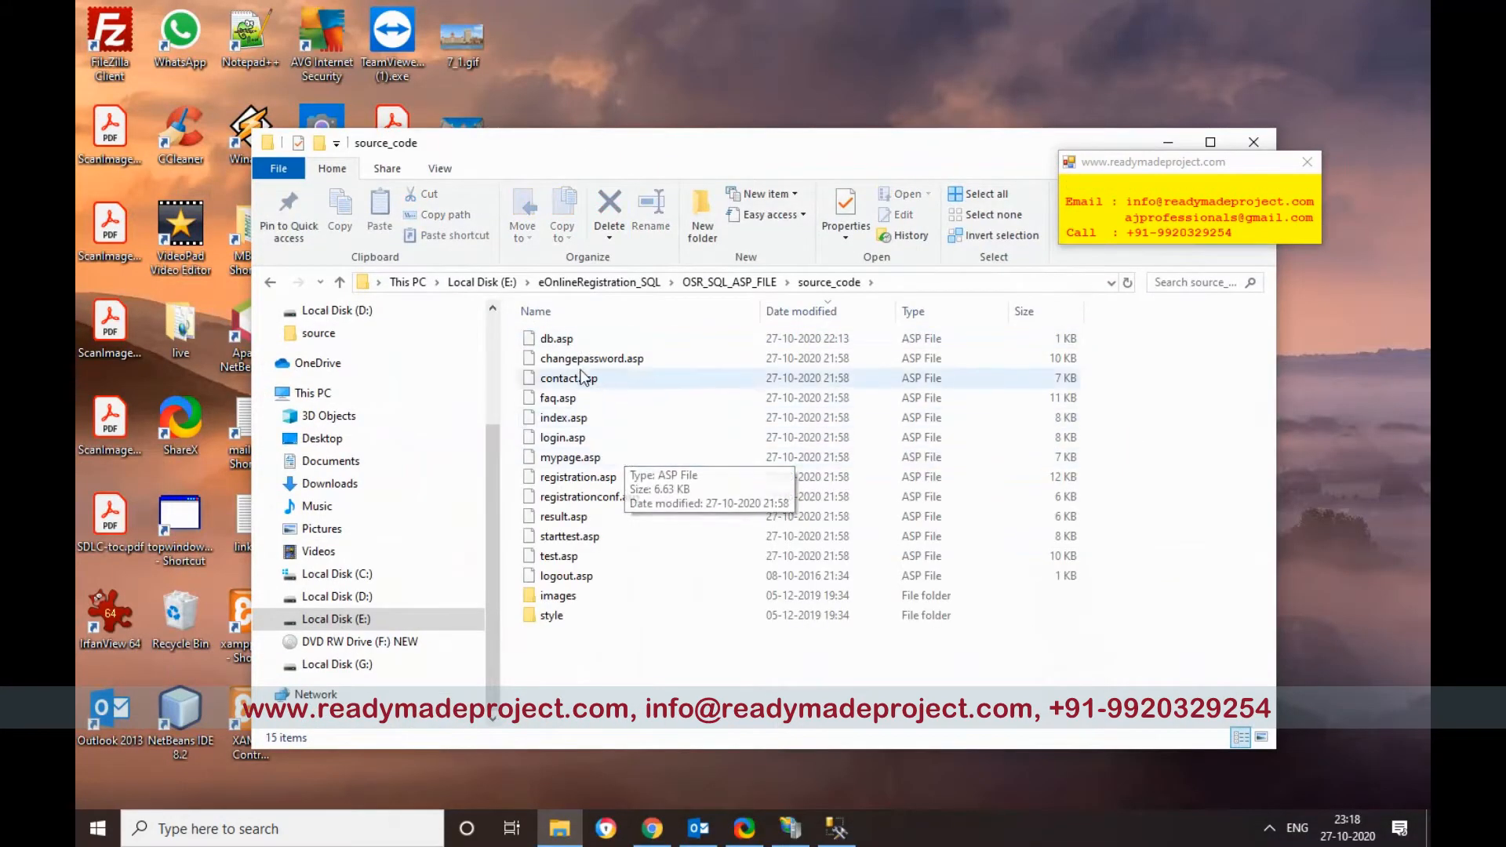
pyautogui.click(557, 342)
pyautogui.rightClick(560, 345)
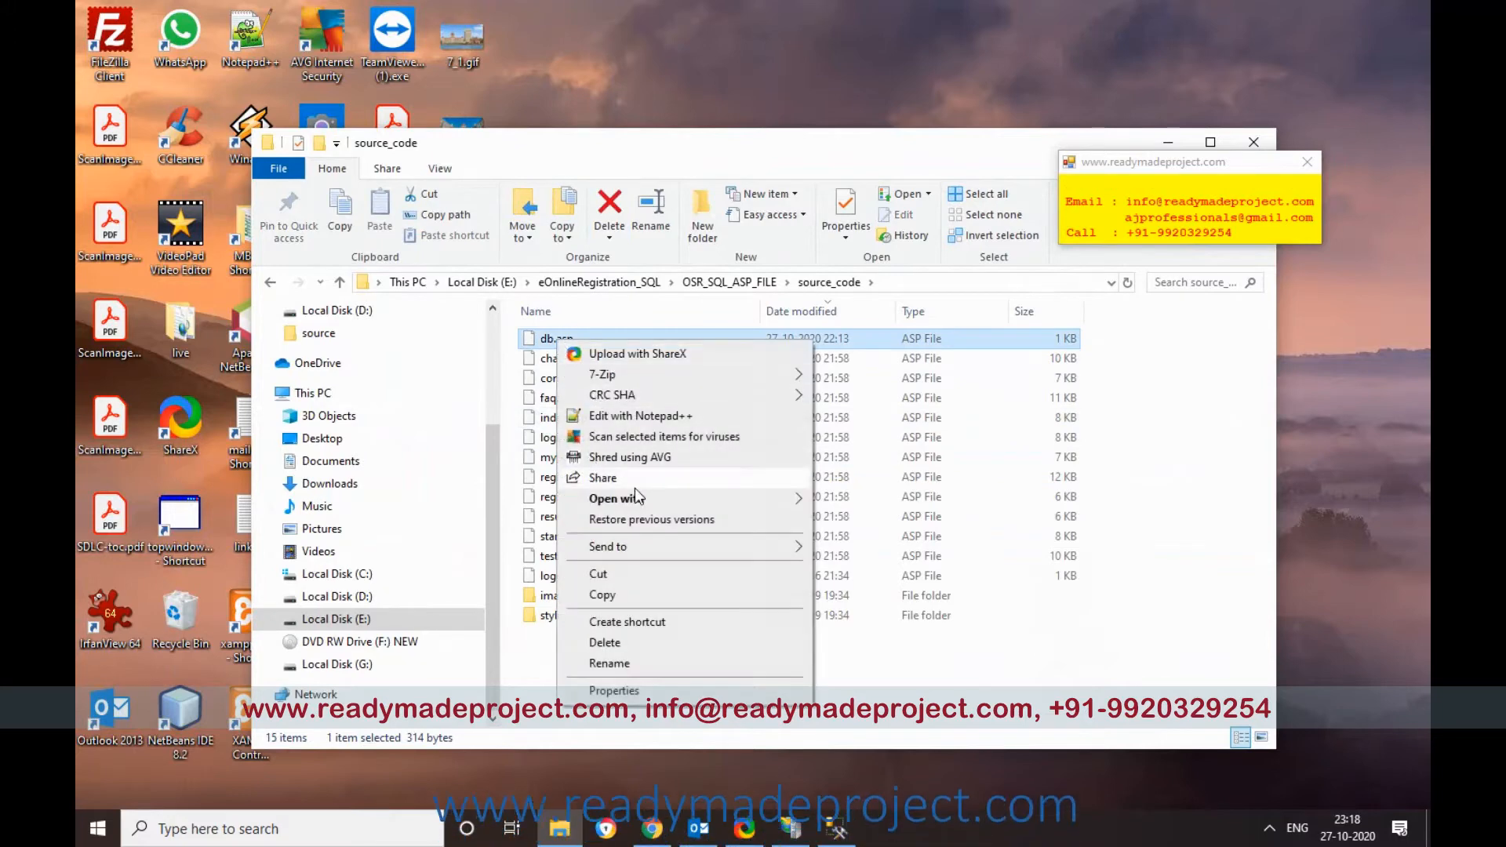
pyautogui.click(650, 419)
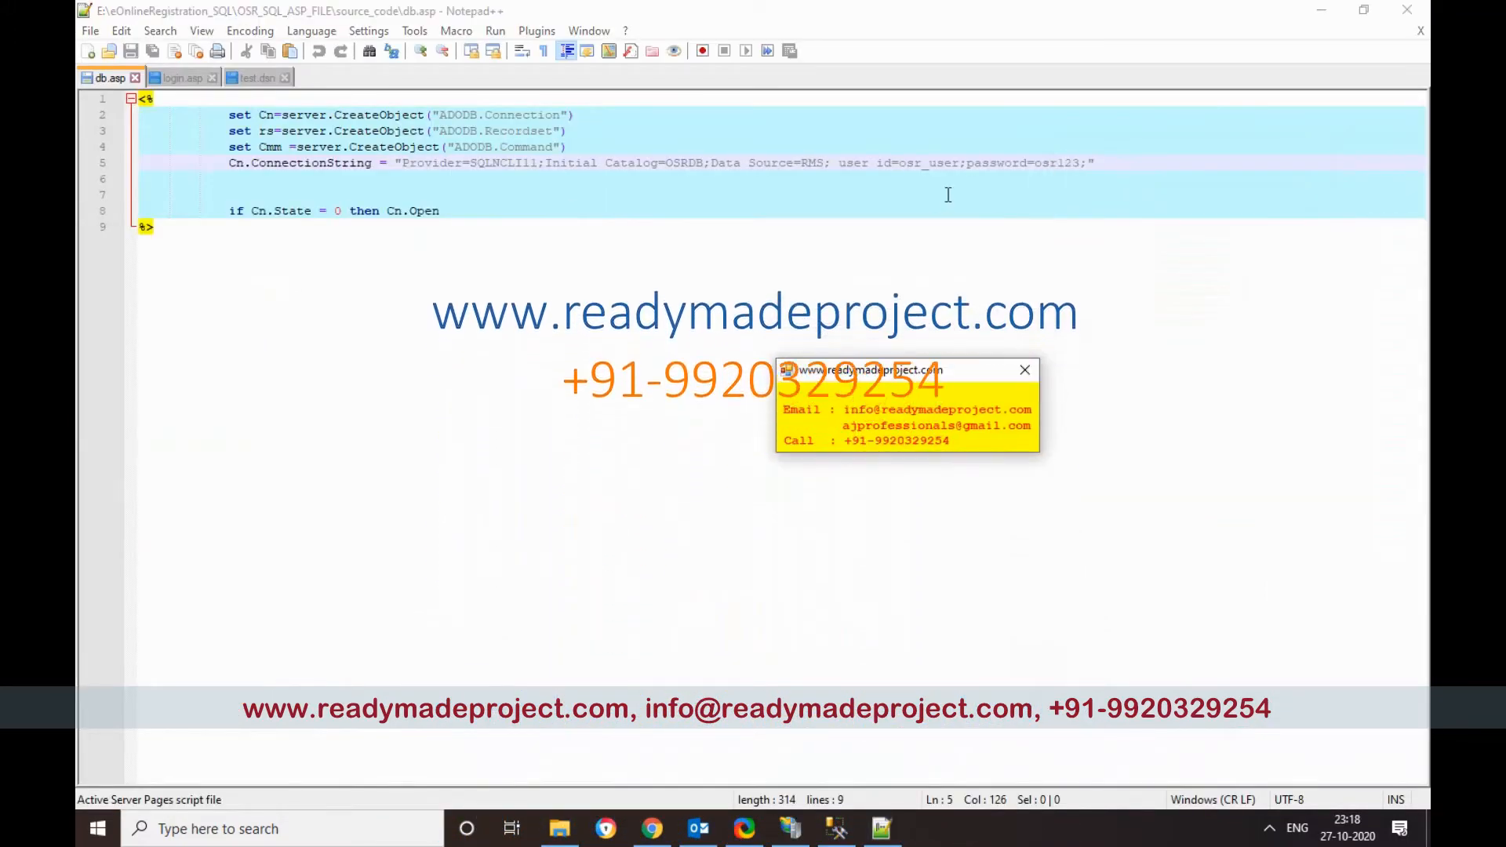
# Step: Select the Data Source value in db.asp's line 5 connection string, then switch back to SSMS
pyautogui.click(906, 165)
pyautogui.moveTo(906, 165); pyautogui.dragTo(959, 165)
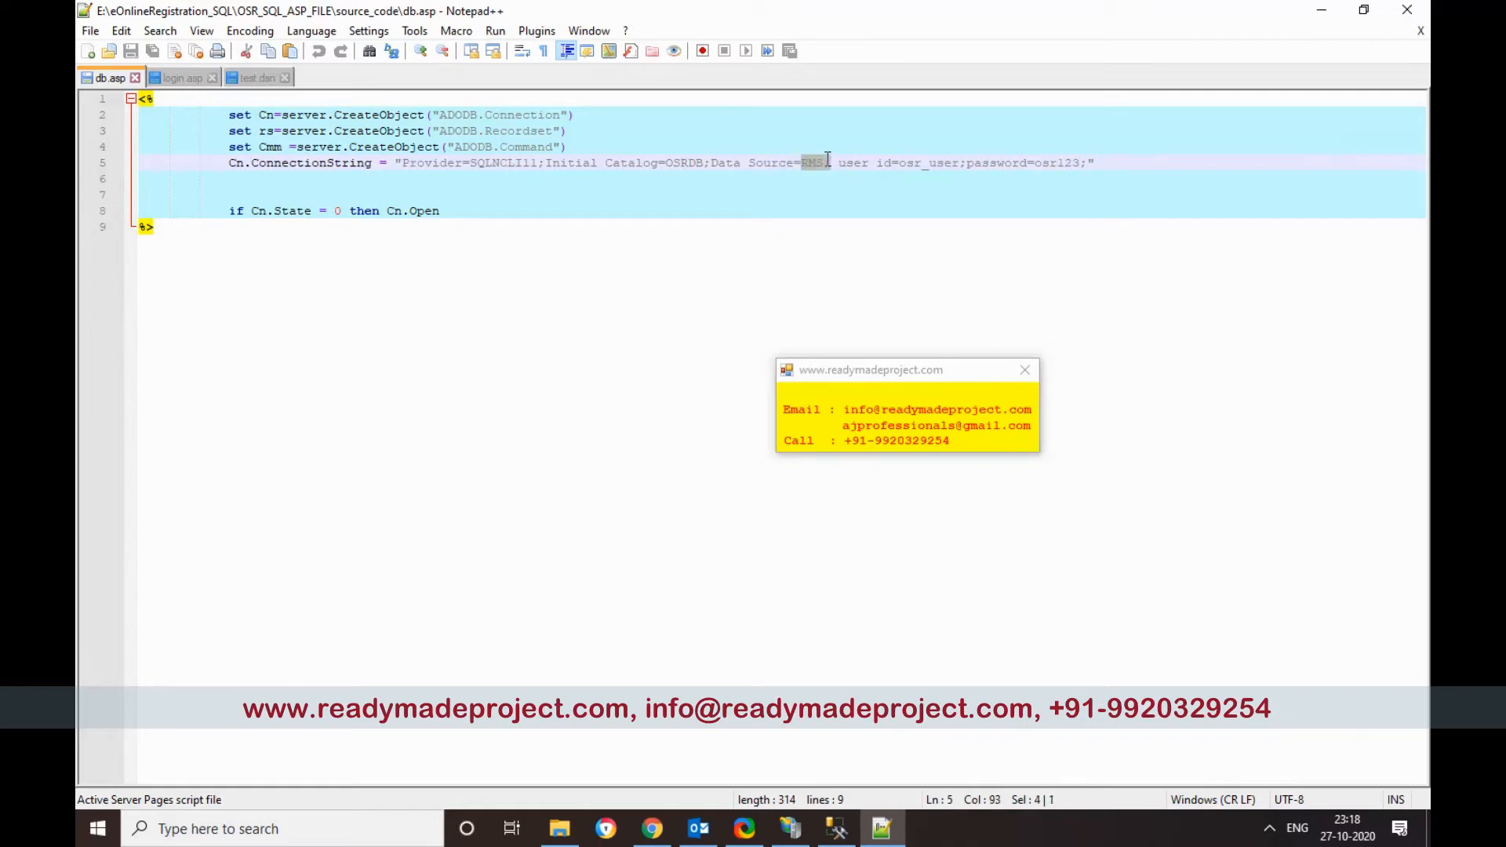
pyautogui.click(837, 832)
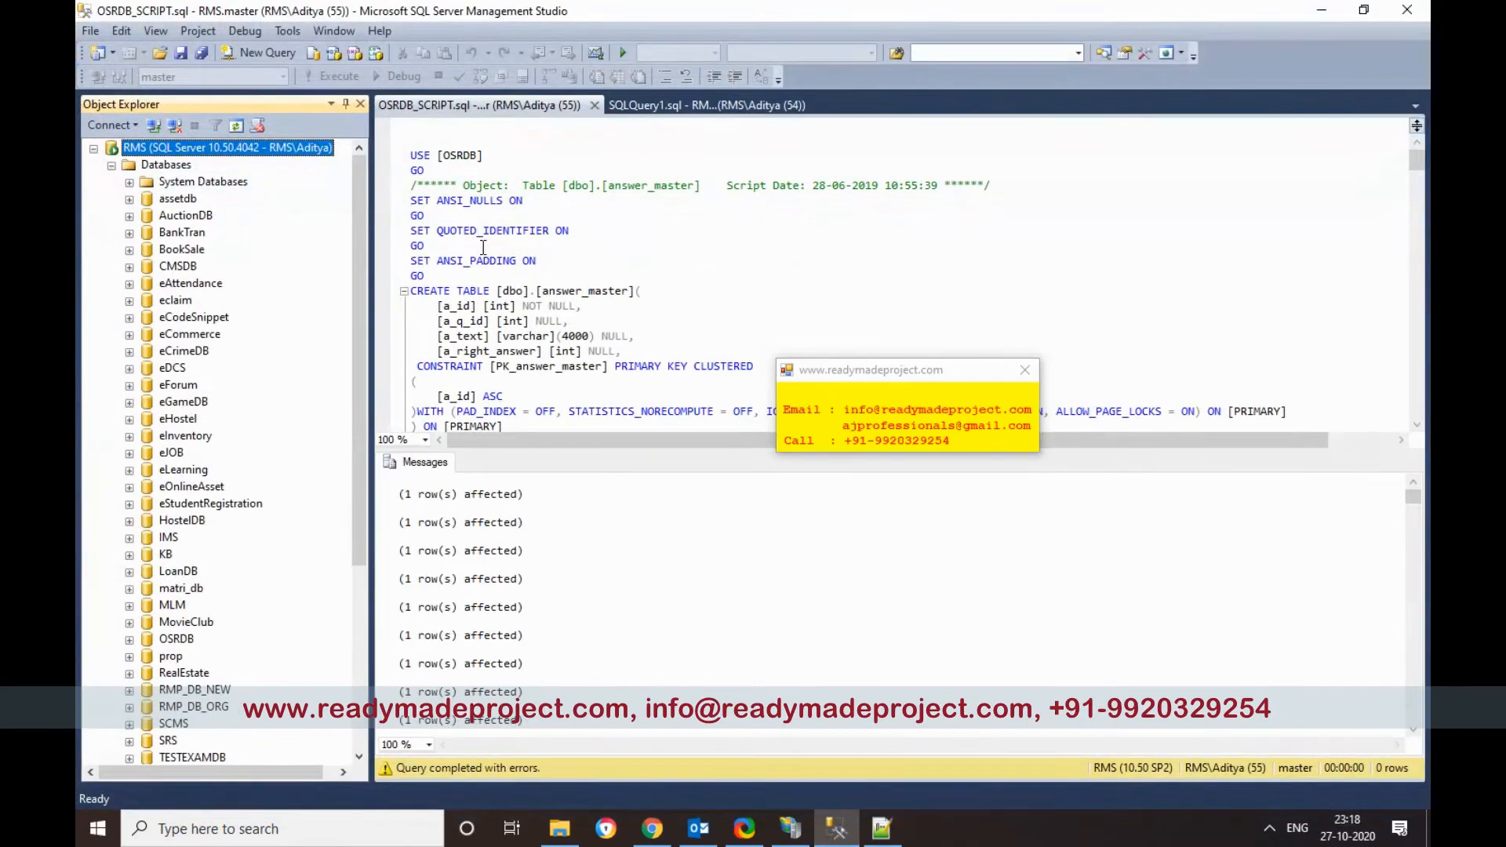
# Step: Read the RMS server name on its General properties page, then return to db.asp
pyautogui.rightClick(215, 149)
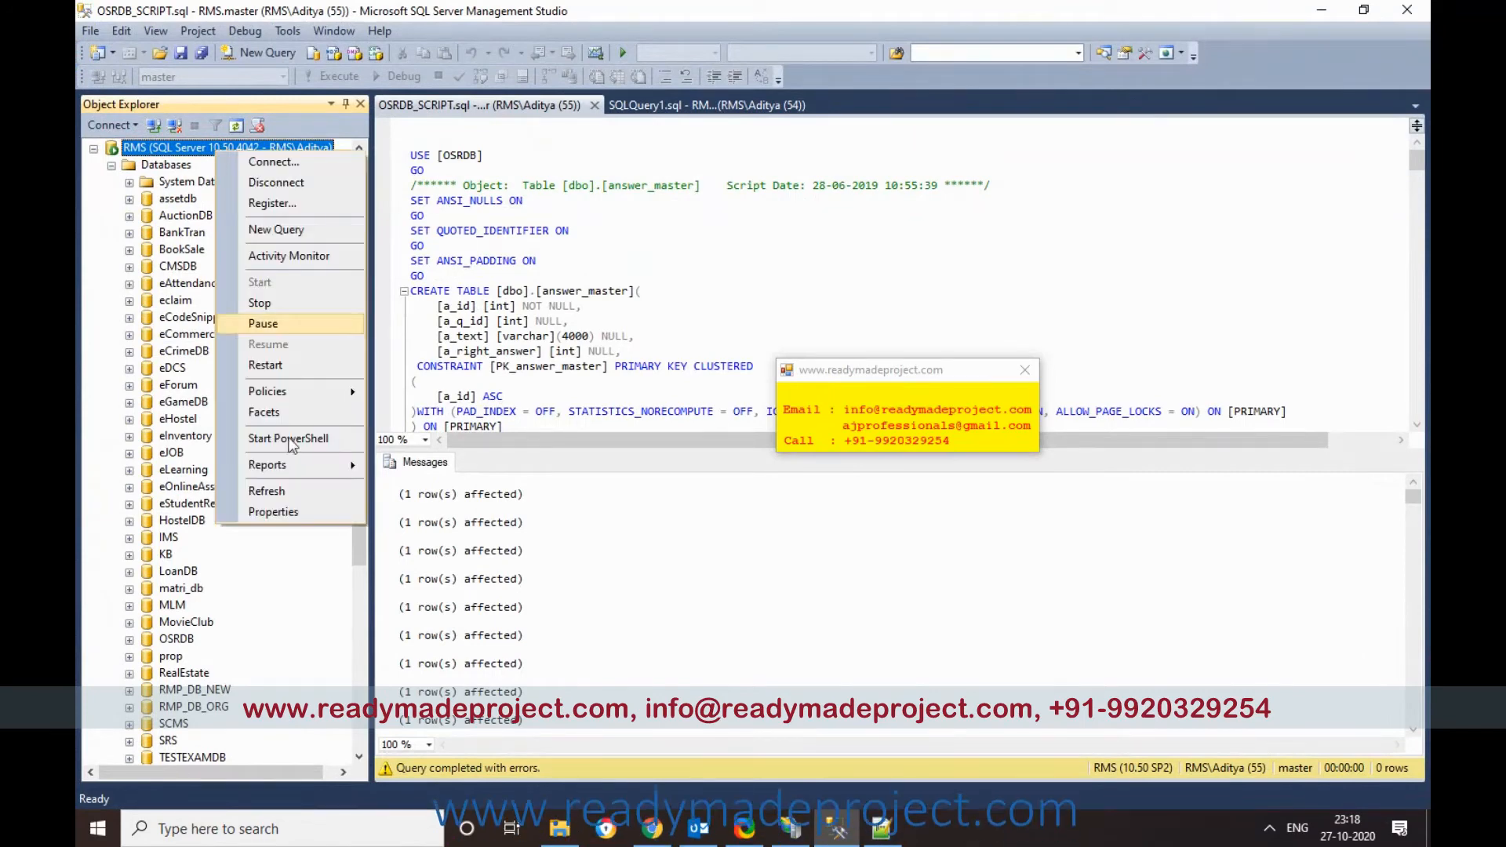
pyautogui.click(266, 504)
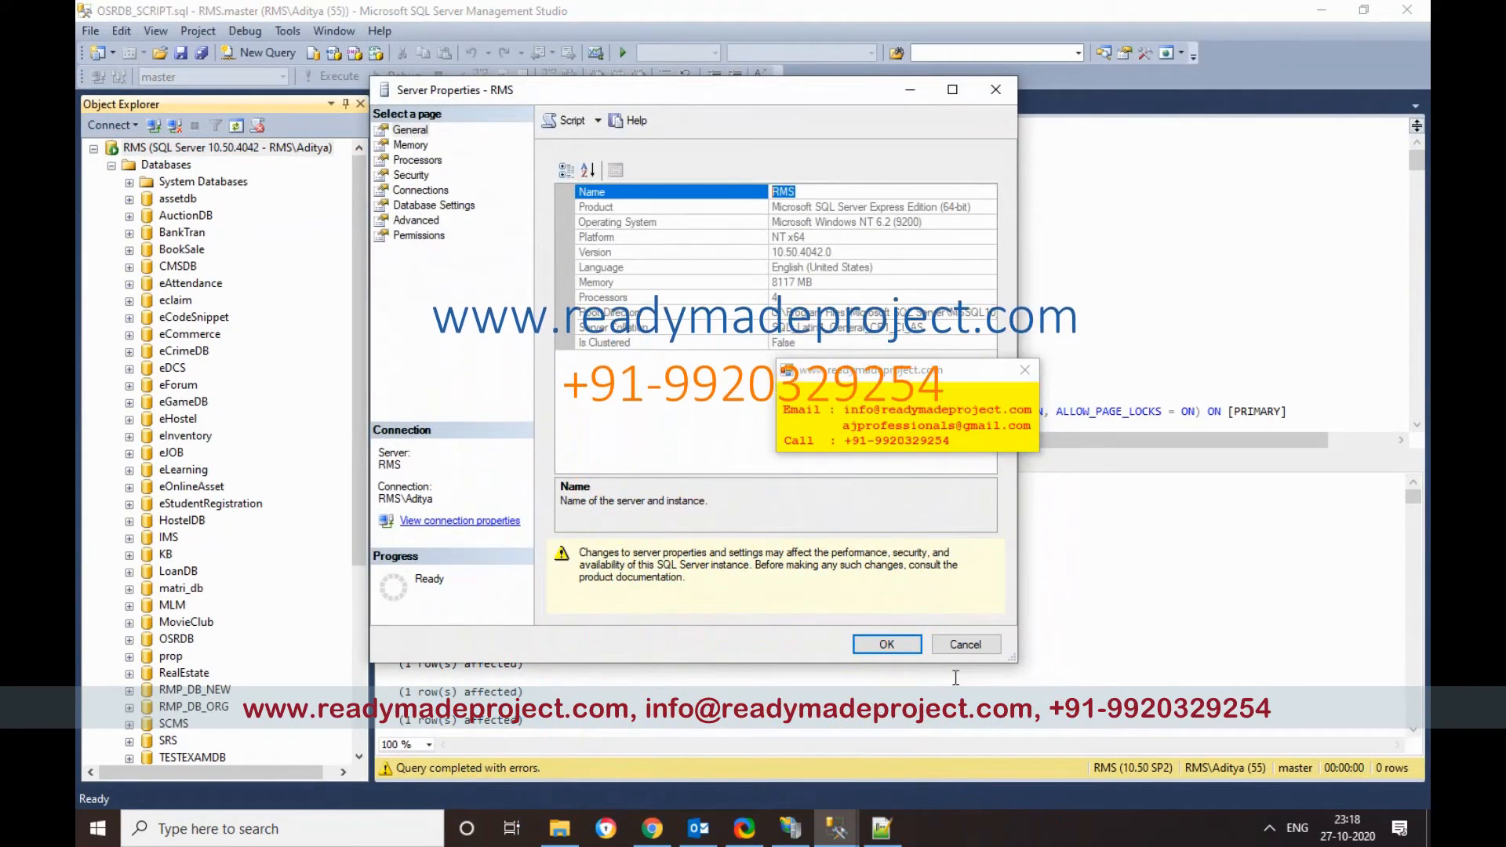
pyautogui.click(890, 827)
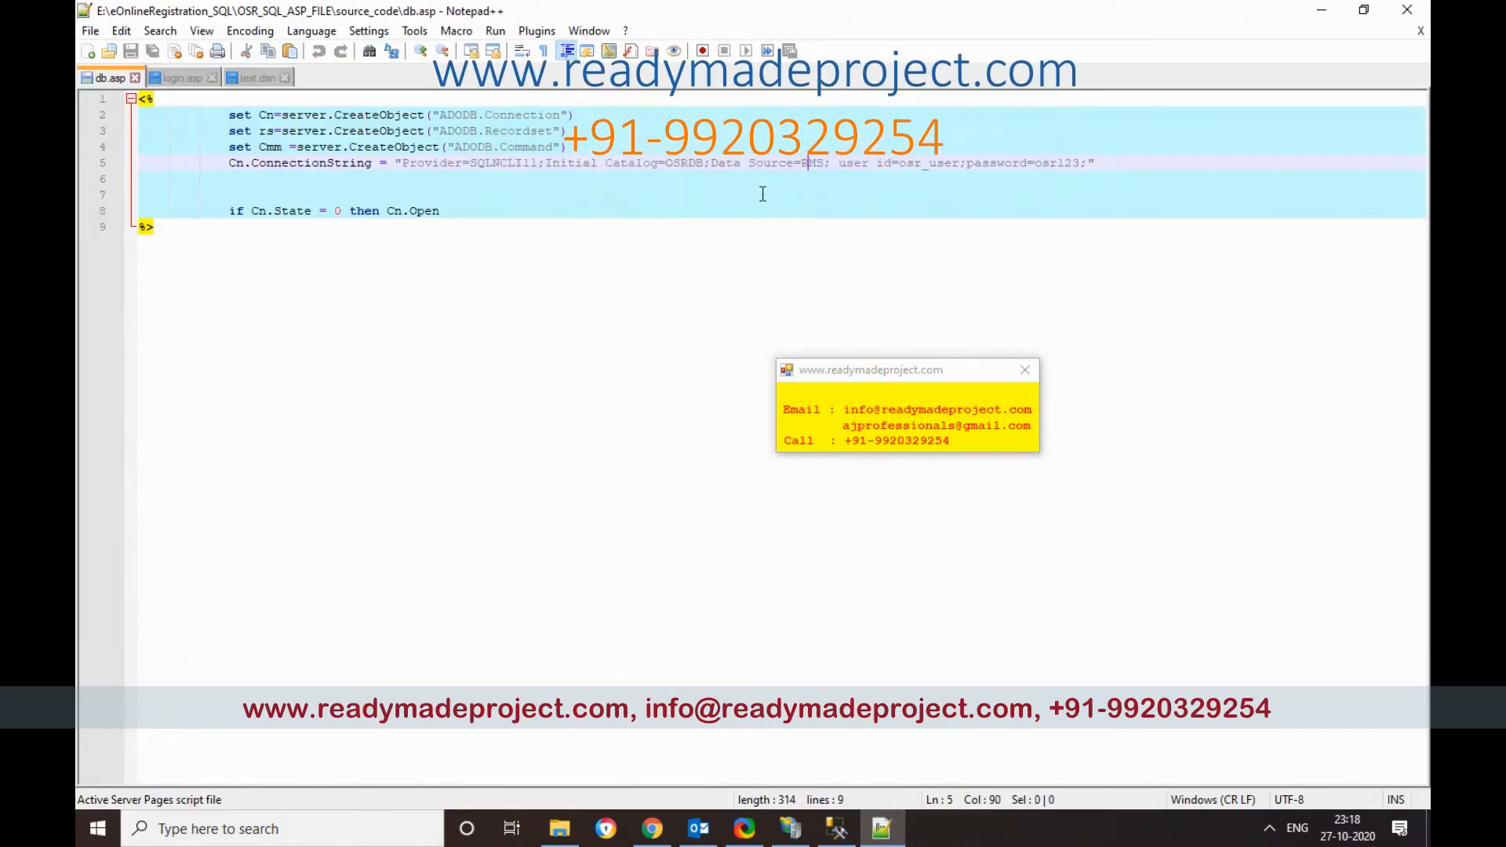
# Step: Verify db.asp targets server RMS and catalog OSRDB, then switch to the site in Chrome
pyautogui.moveTo(666, 163); pyautogui.dragTo(705, 164)
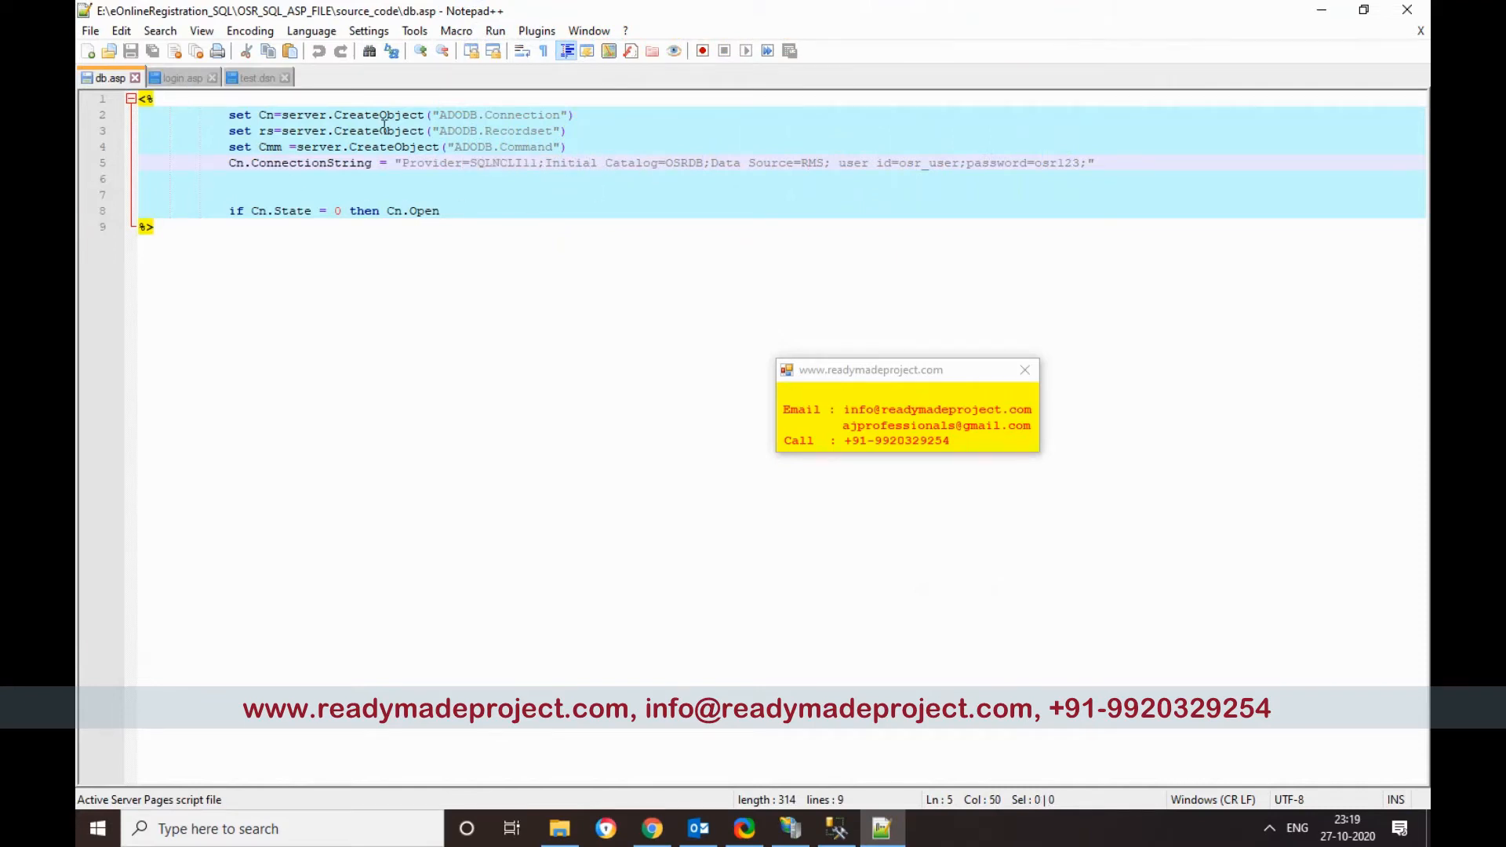
pyautogui.click(504, 212)
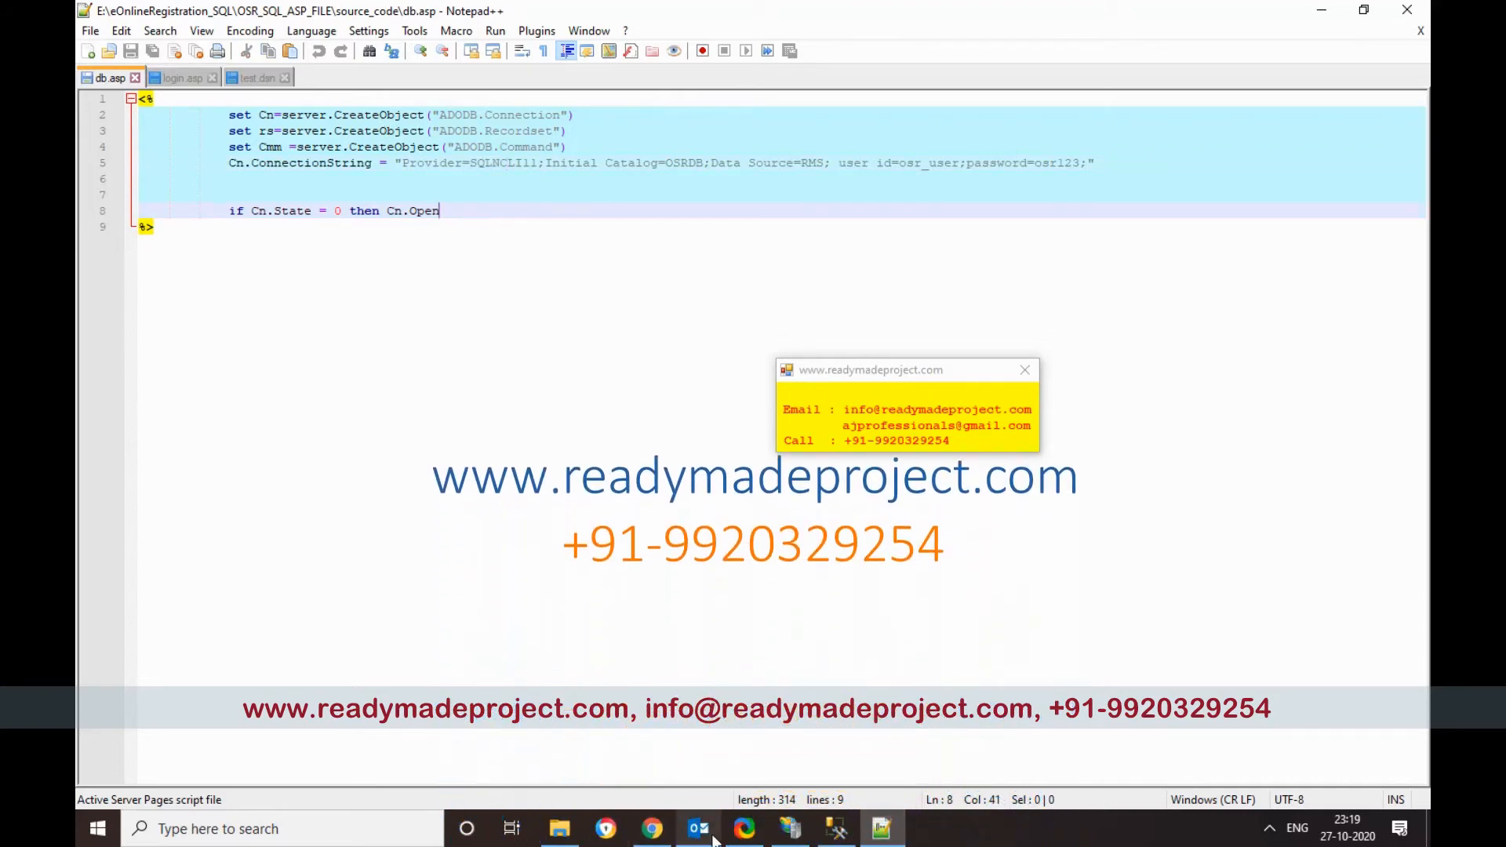
pyautogui.click(652, 828)
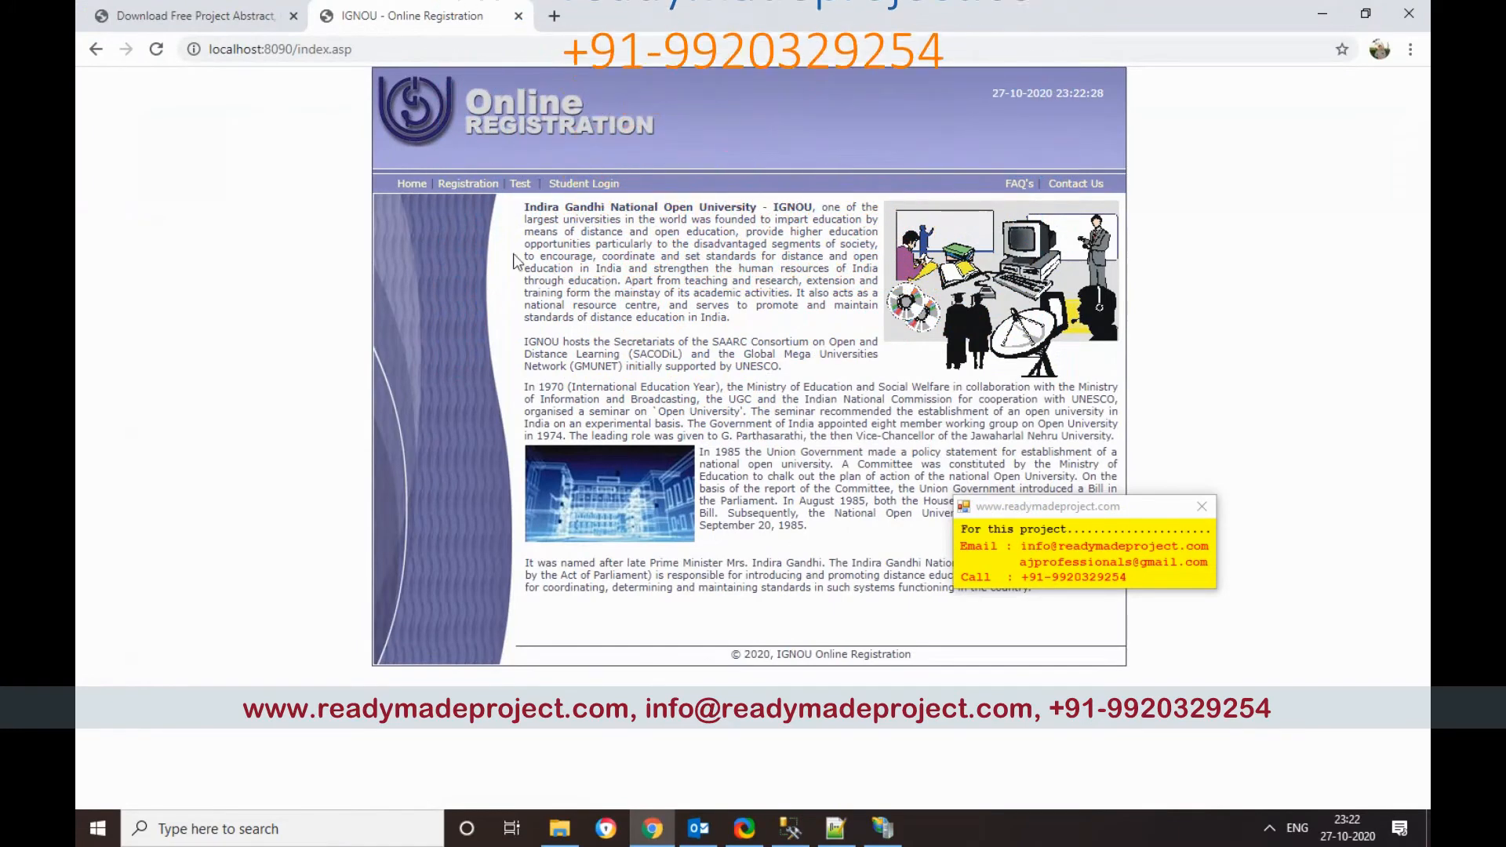
# Step: On the registration form, enter the student's name and e-mail, and choose program code BCA
pyautogui.click(478, 187)
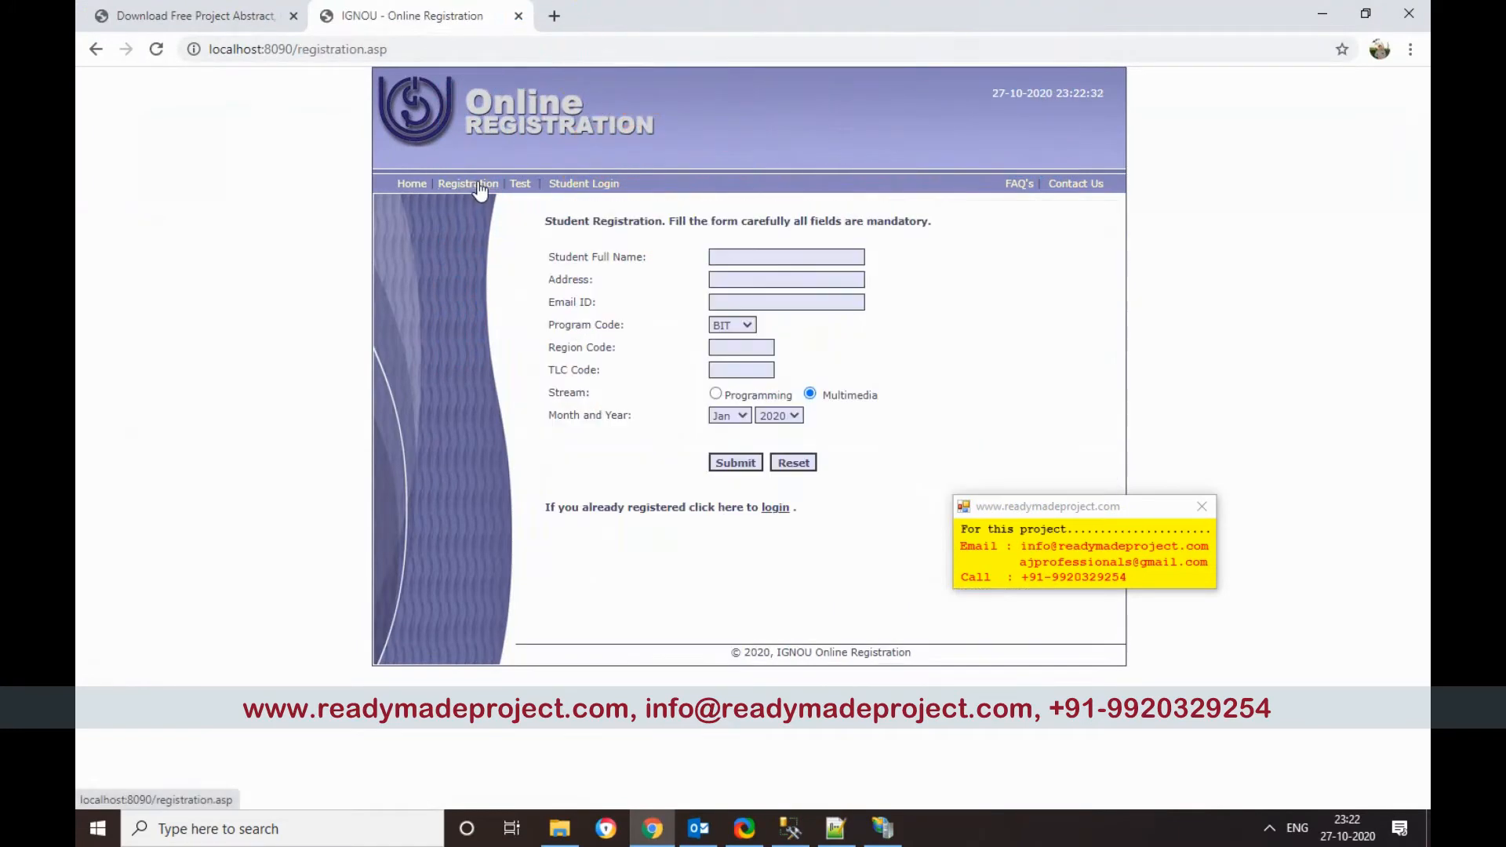
pyautogui.click(734, 256)
pyautogui.write('An')
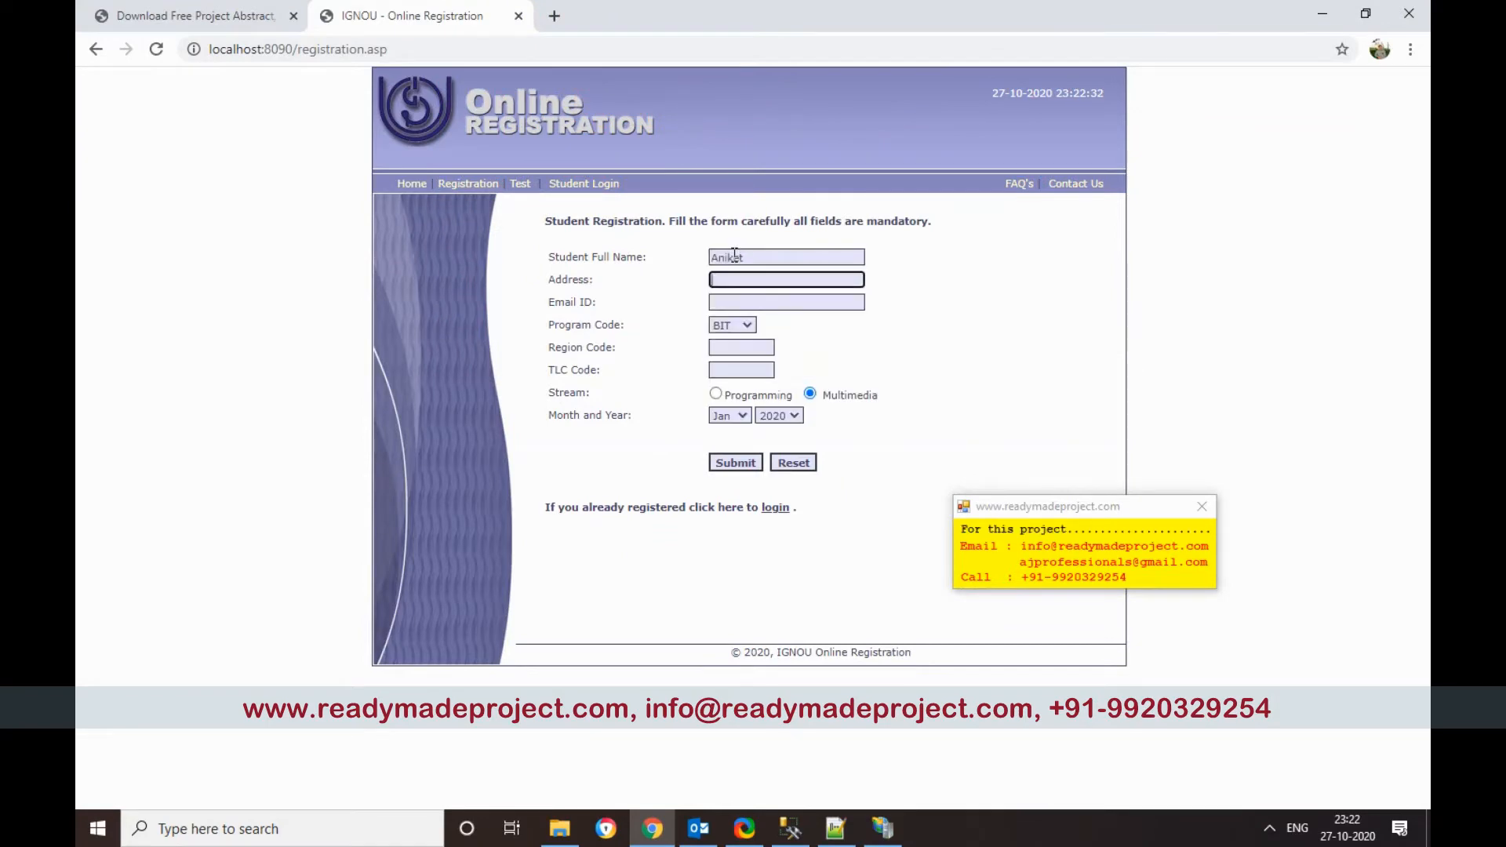
pyautogui.write('Mumbai')
pyautogui.press('Tab')
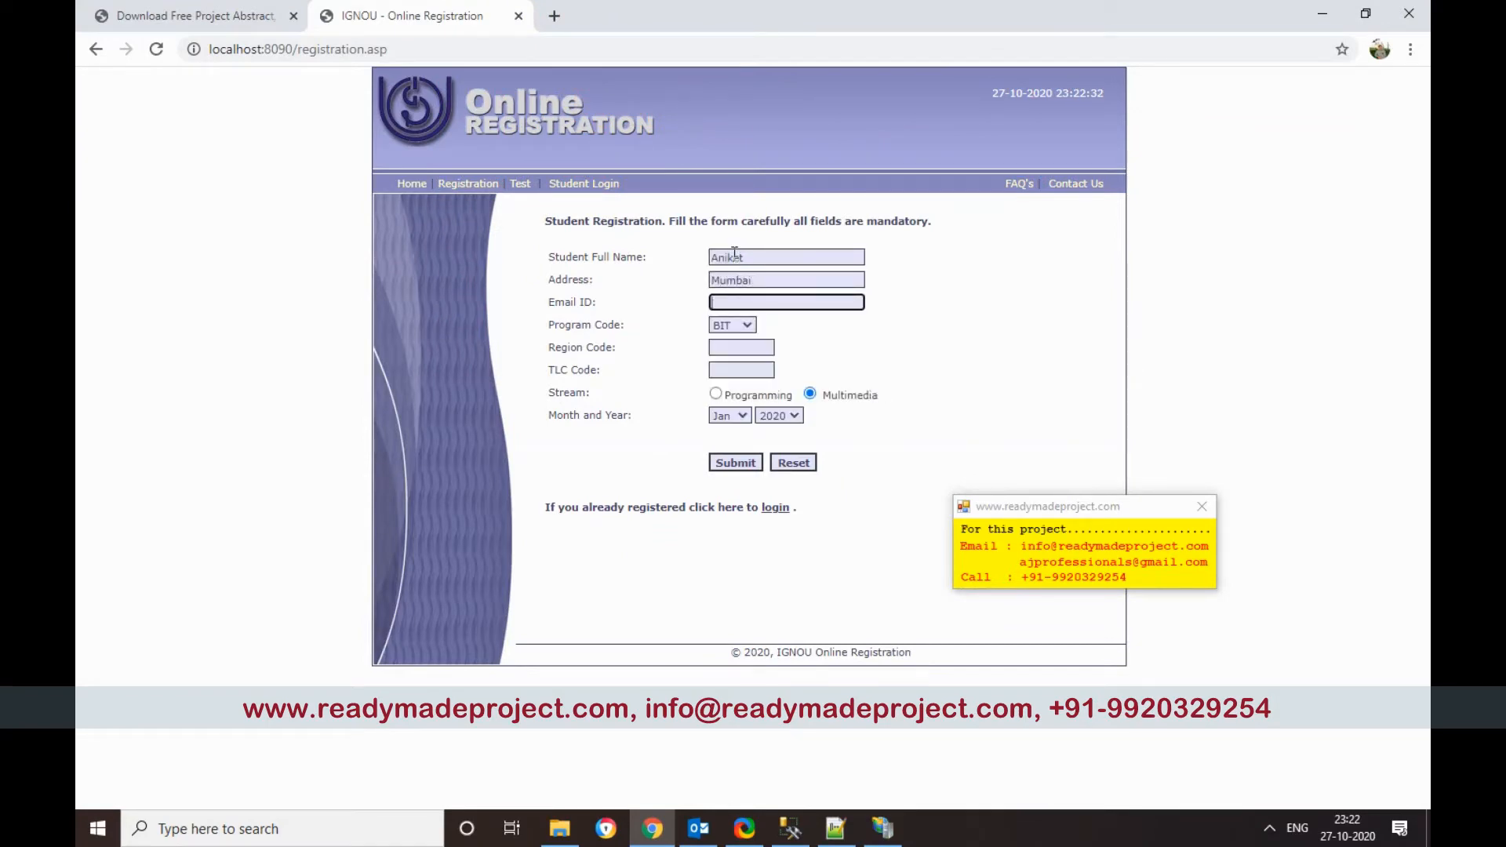
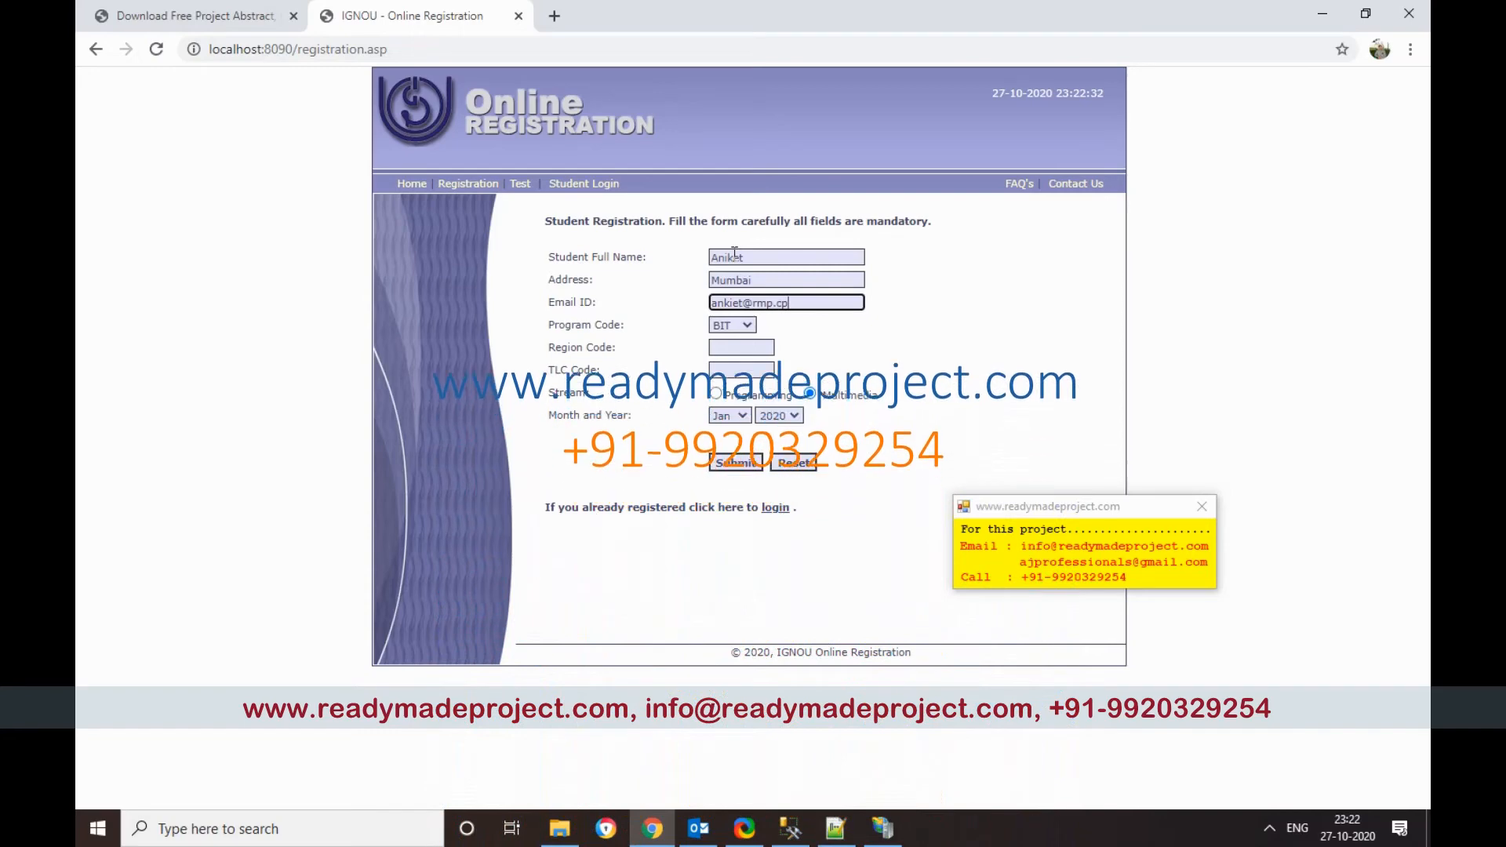
pyautogui.press('Tab')
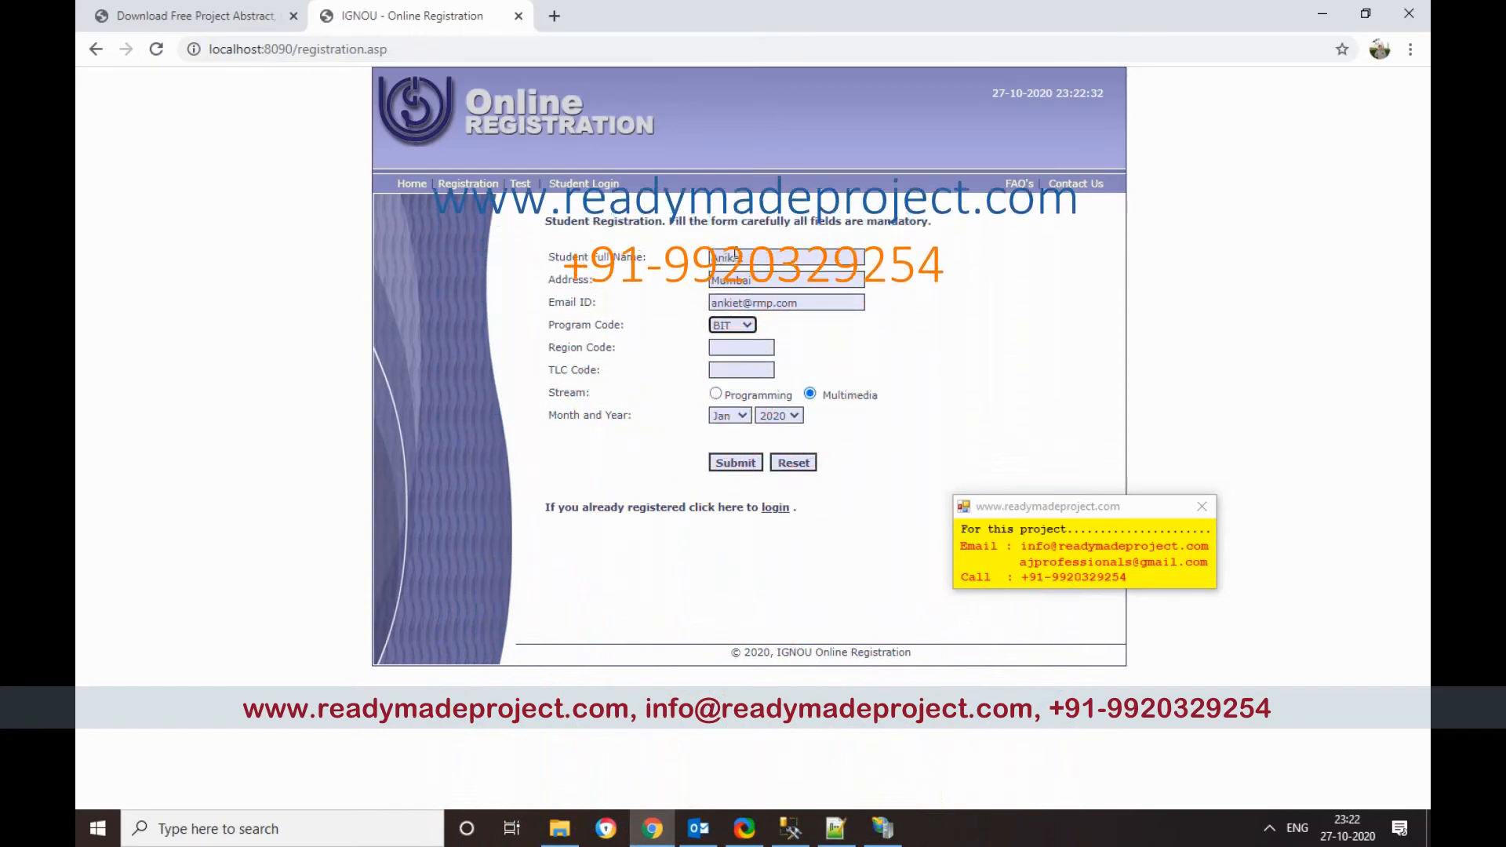
pyautogui.press('Up')
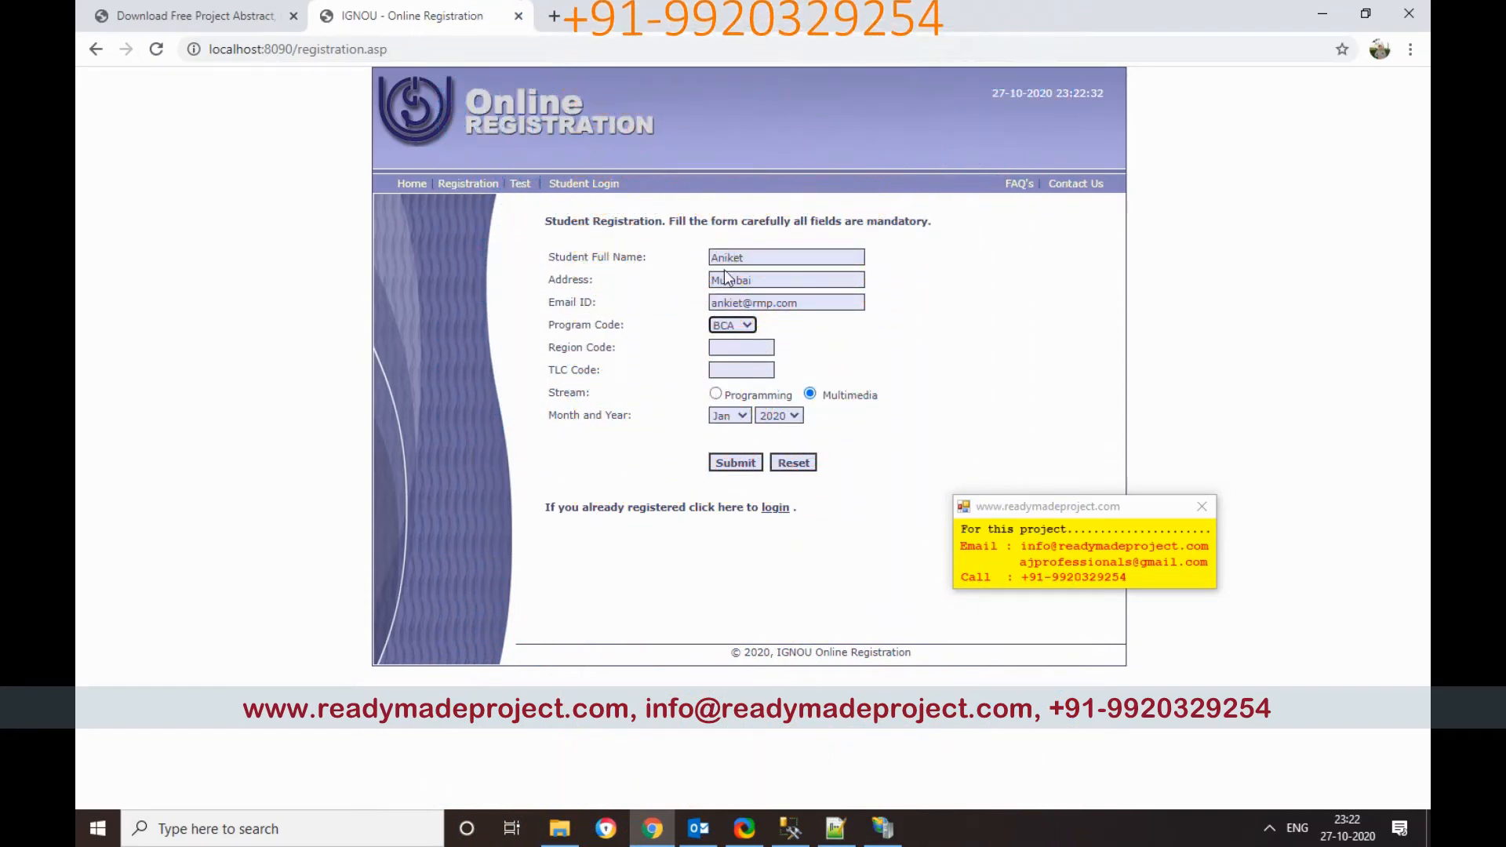
# Step: Enter region code MH and date Nov 2020, submit, note the registration ID, and go to login
pyautogui.click(735, 346)
pyautogui.write('MH')
pyautogui.press('Tab')
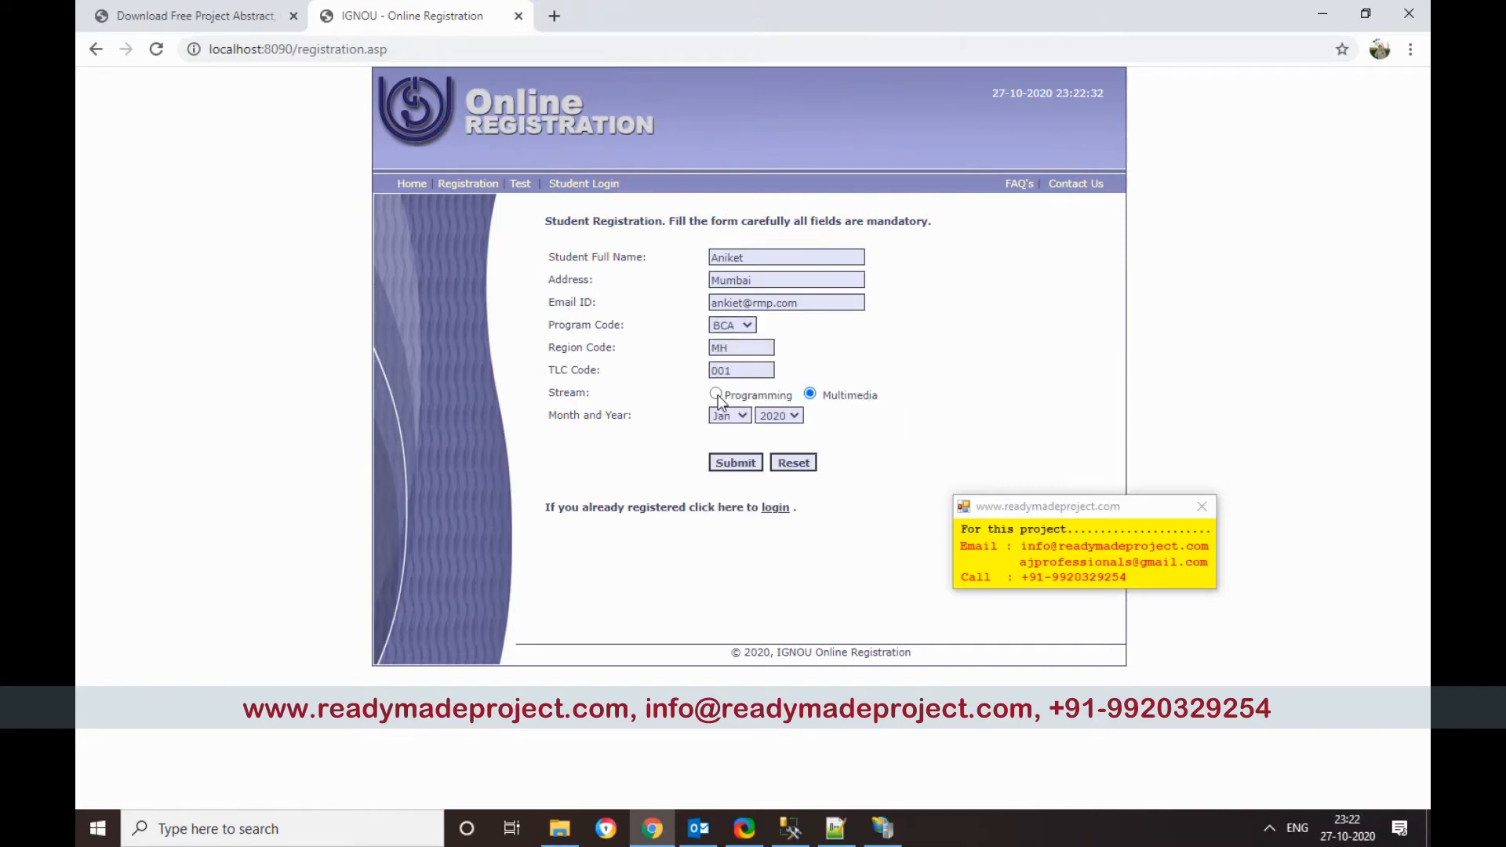
pyautogui.click(741, 416)
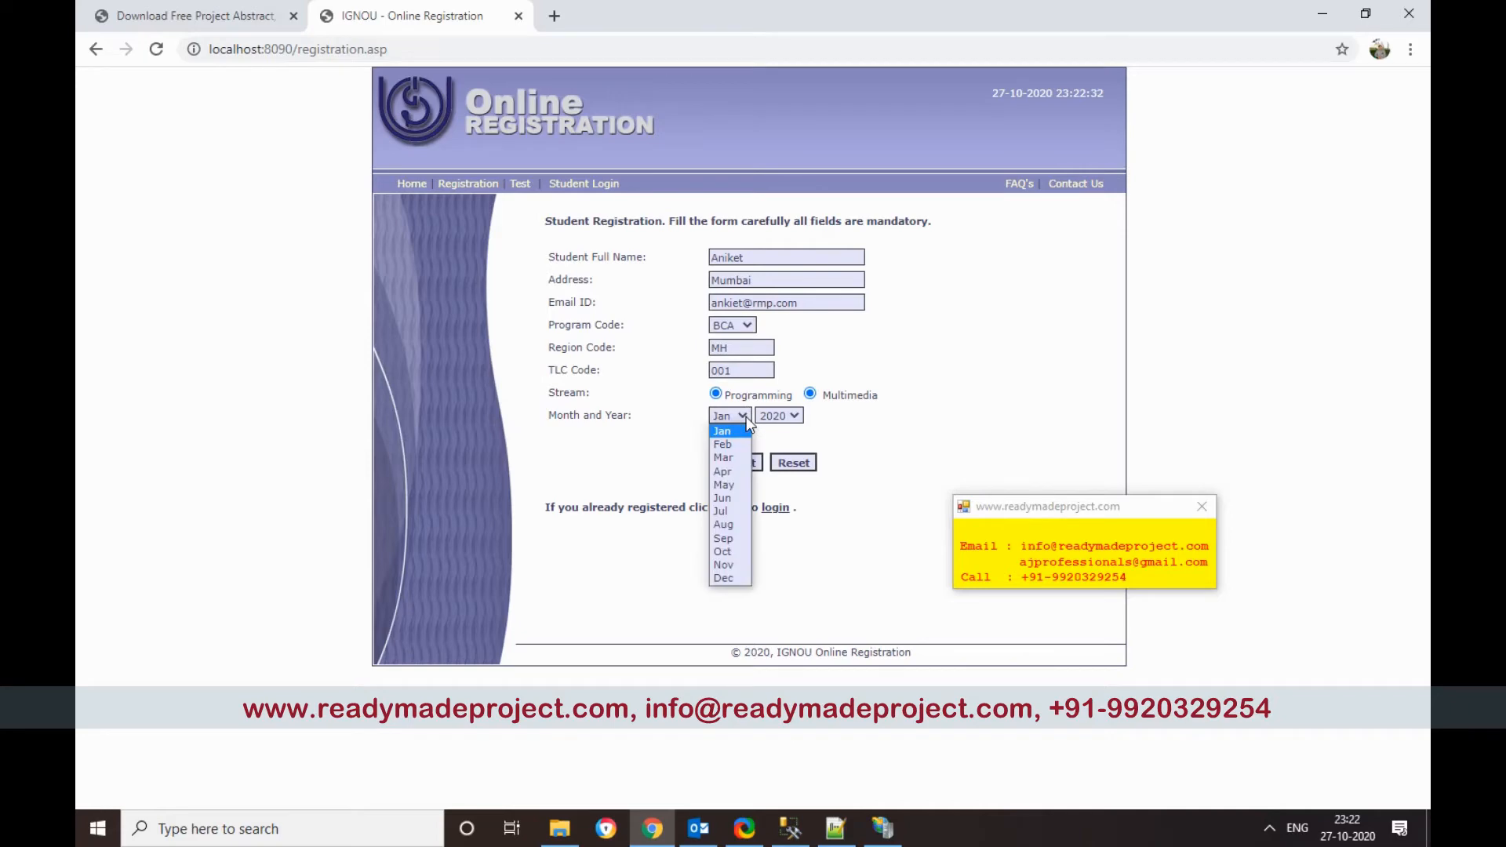
pyautogui.click(742, 566)
pyautogui.click(794, 422)
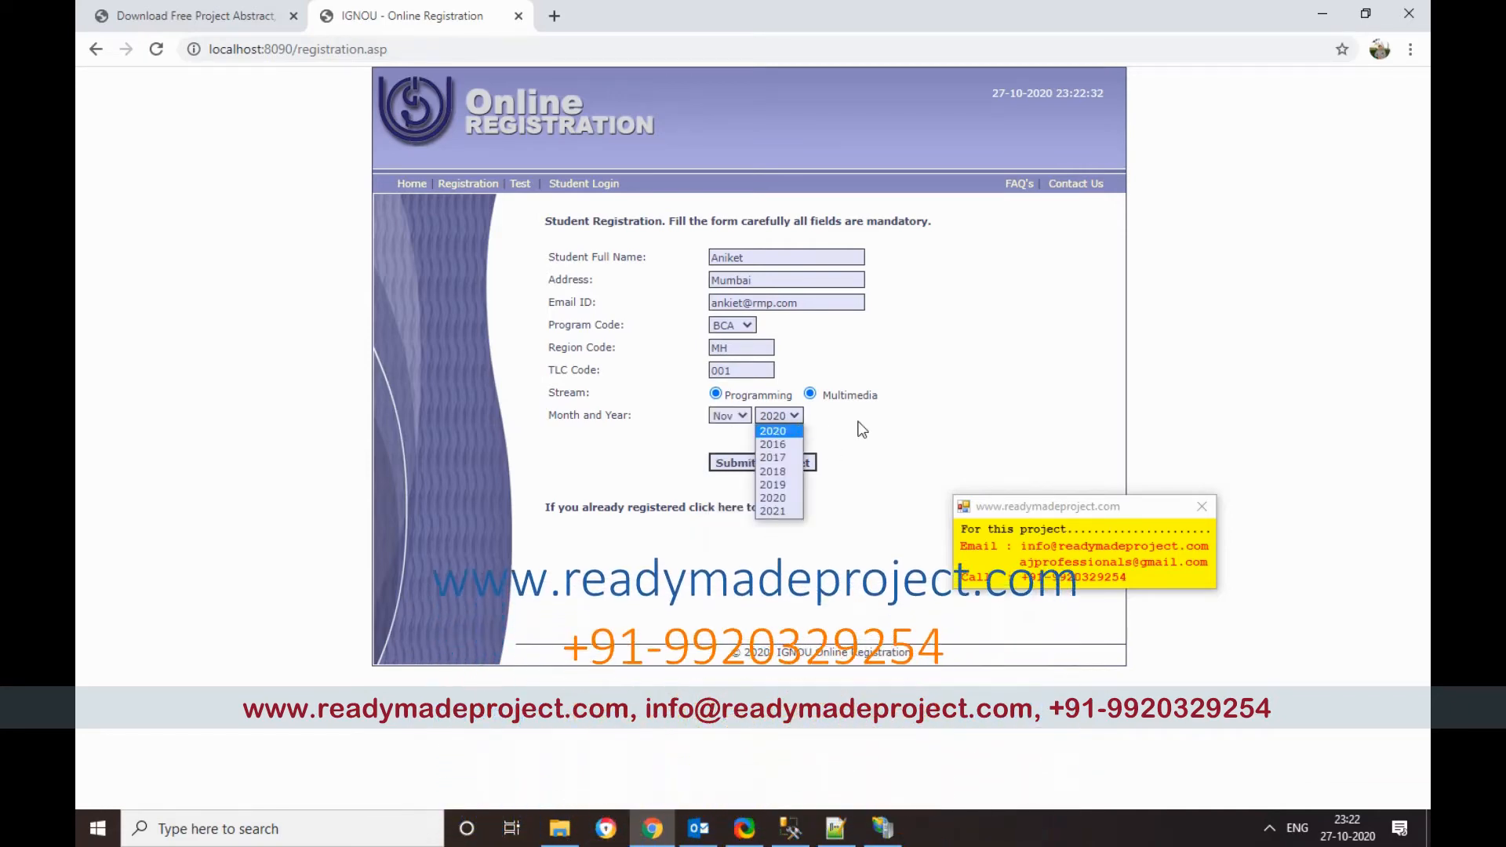
pyautogui.click(773, 431)
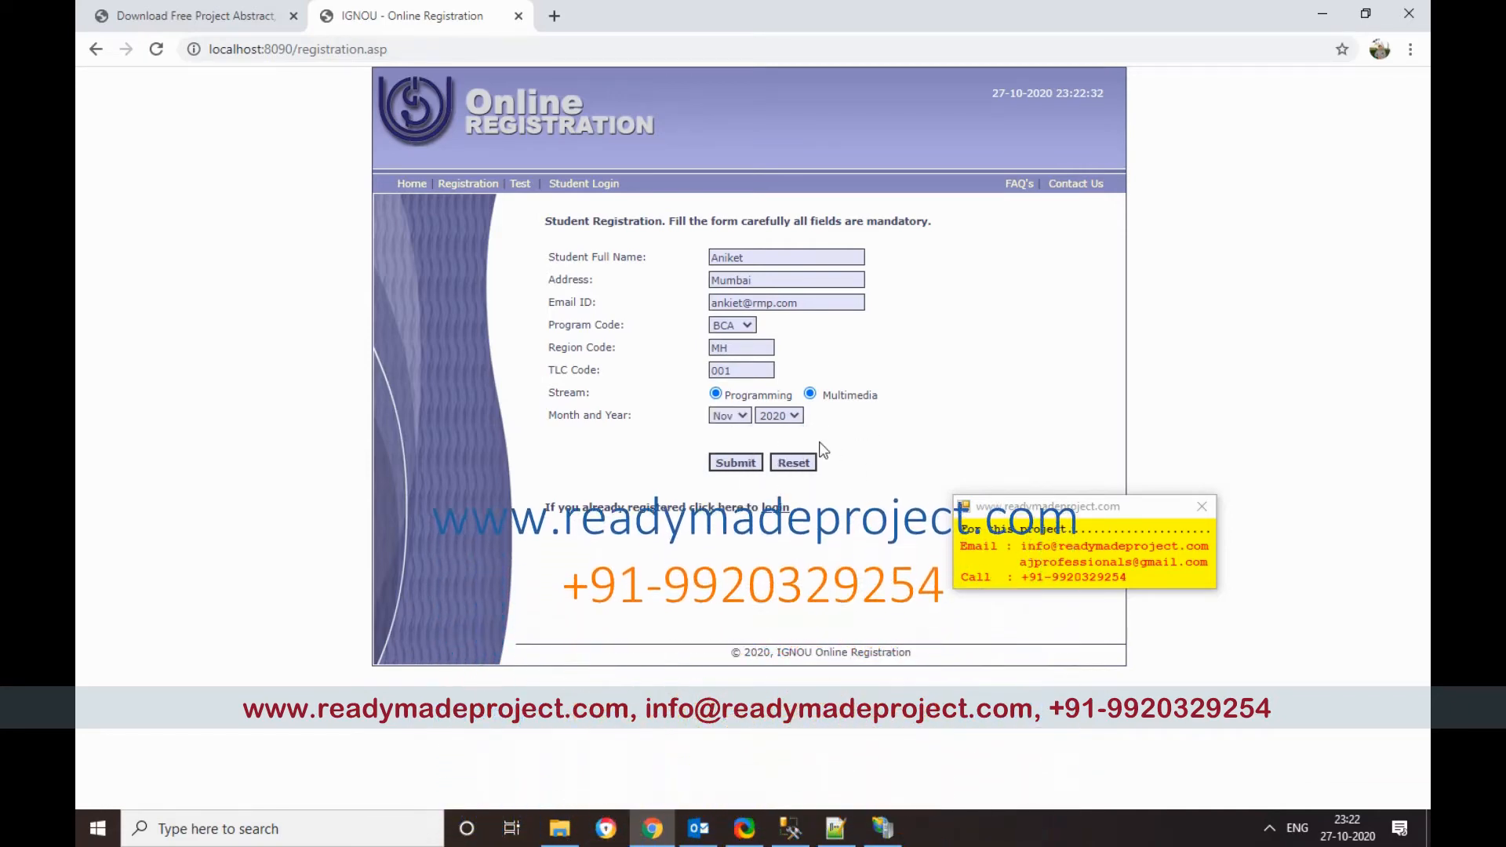
pyautogui.click(743, 464)
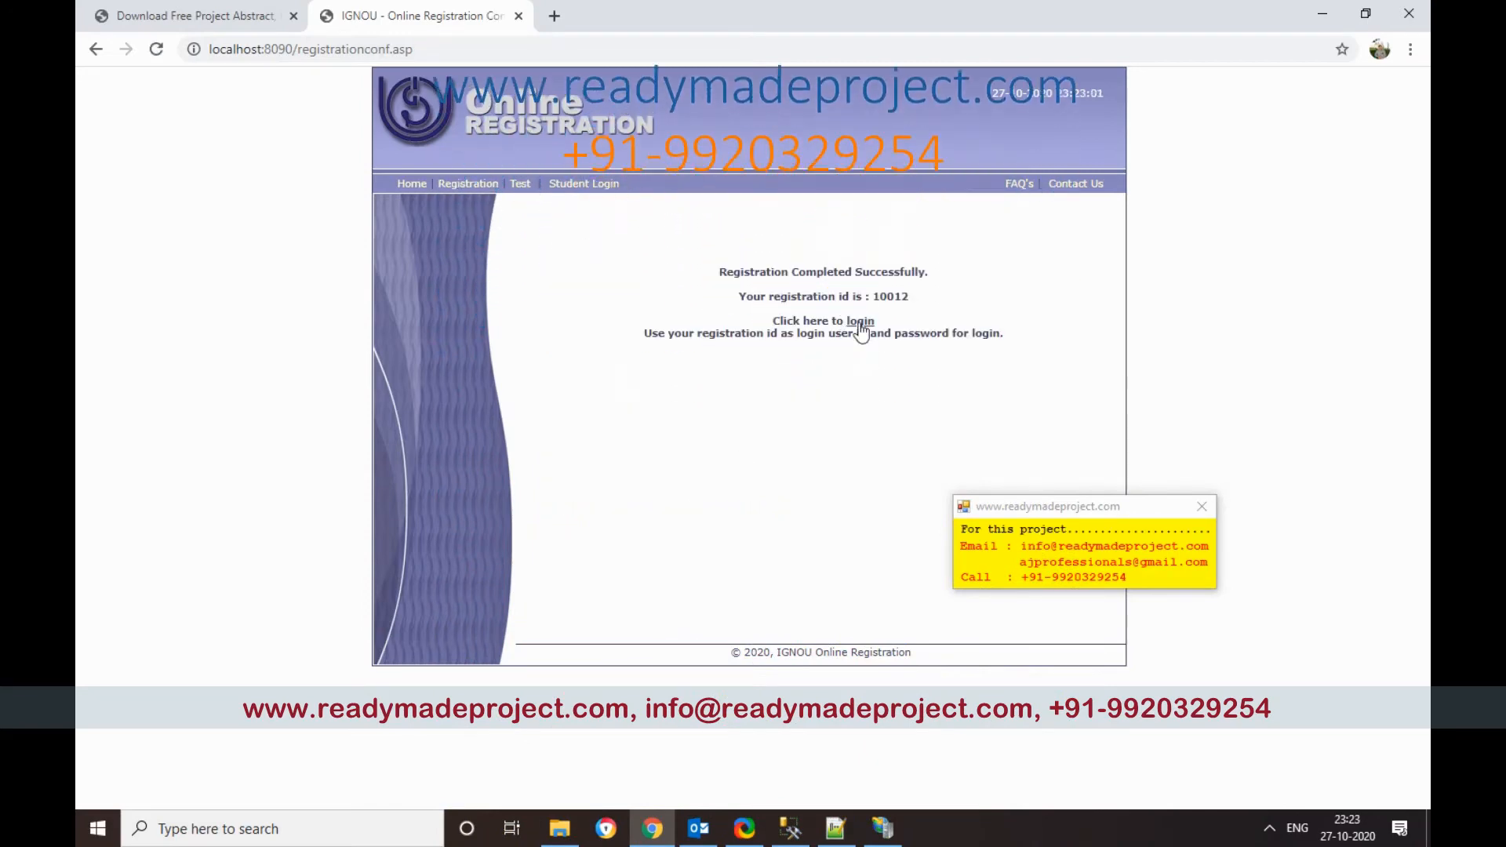
pyautogui.moveTo(870, 297); pyautogui.dragTo(906, 299)
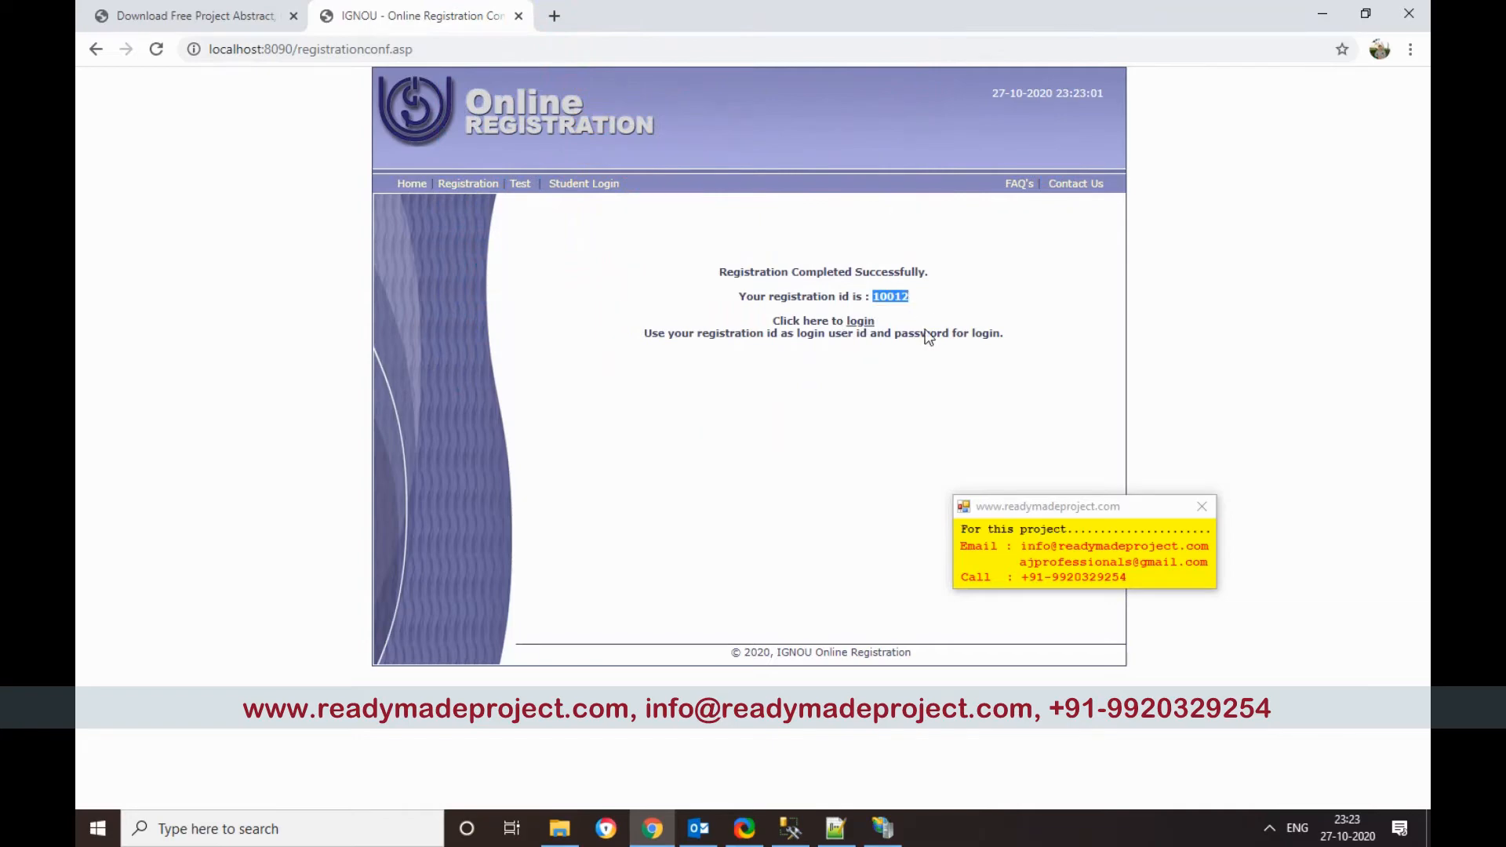
pyautogui.click(861, 323)
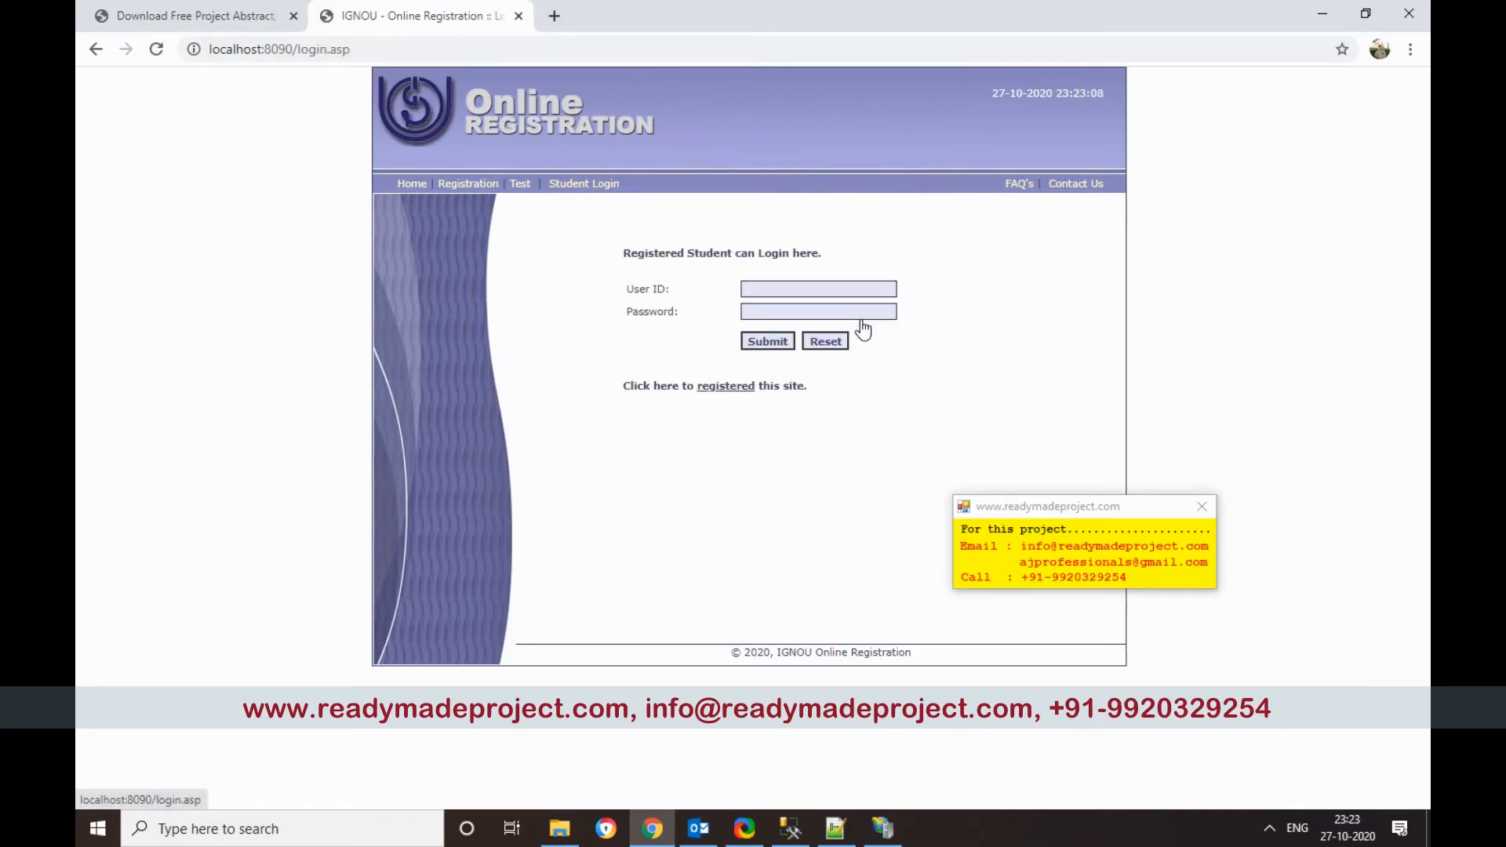
# Step: Log in as the new student with the pasted user ID, dismissing Chrome's breach warning
pyautogui.click(813, 288)
pyautogui.write('10012')
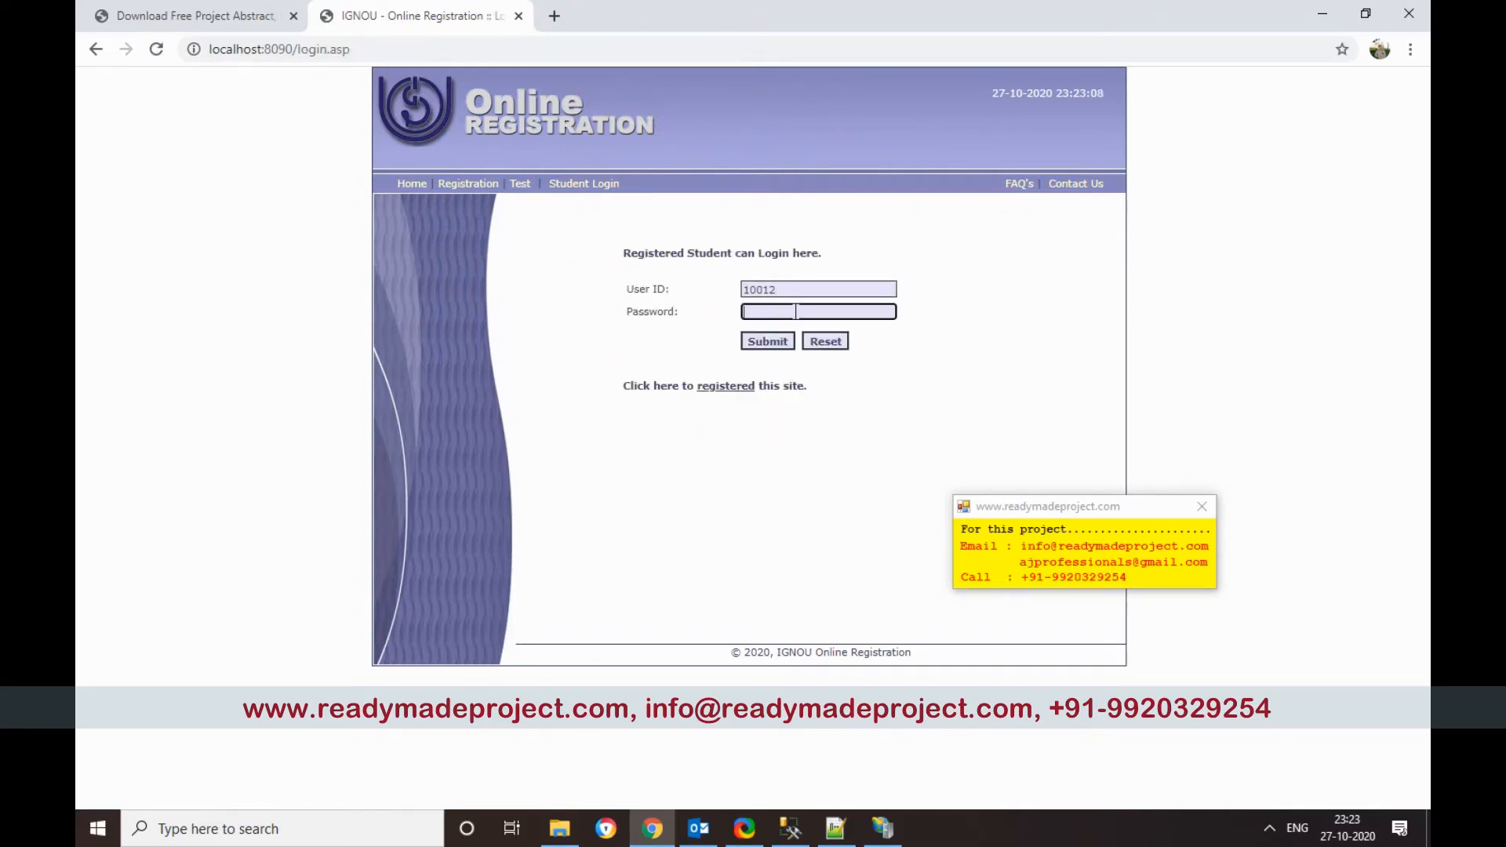
pyautogui.click(766, 343)
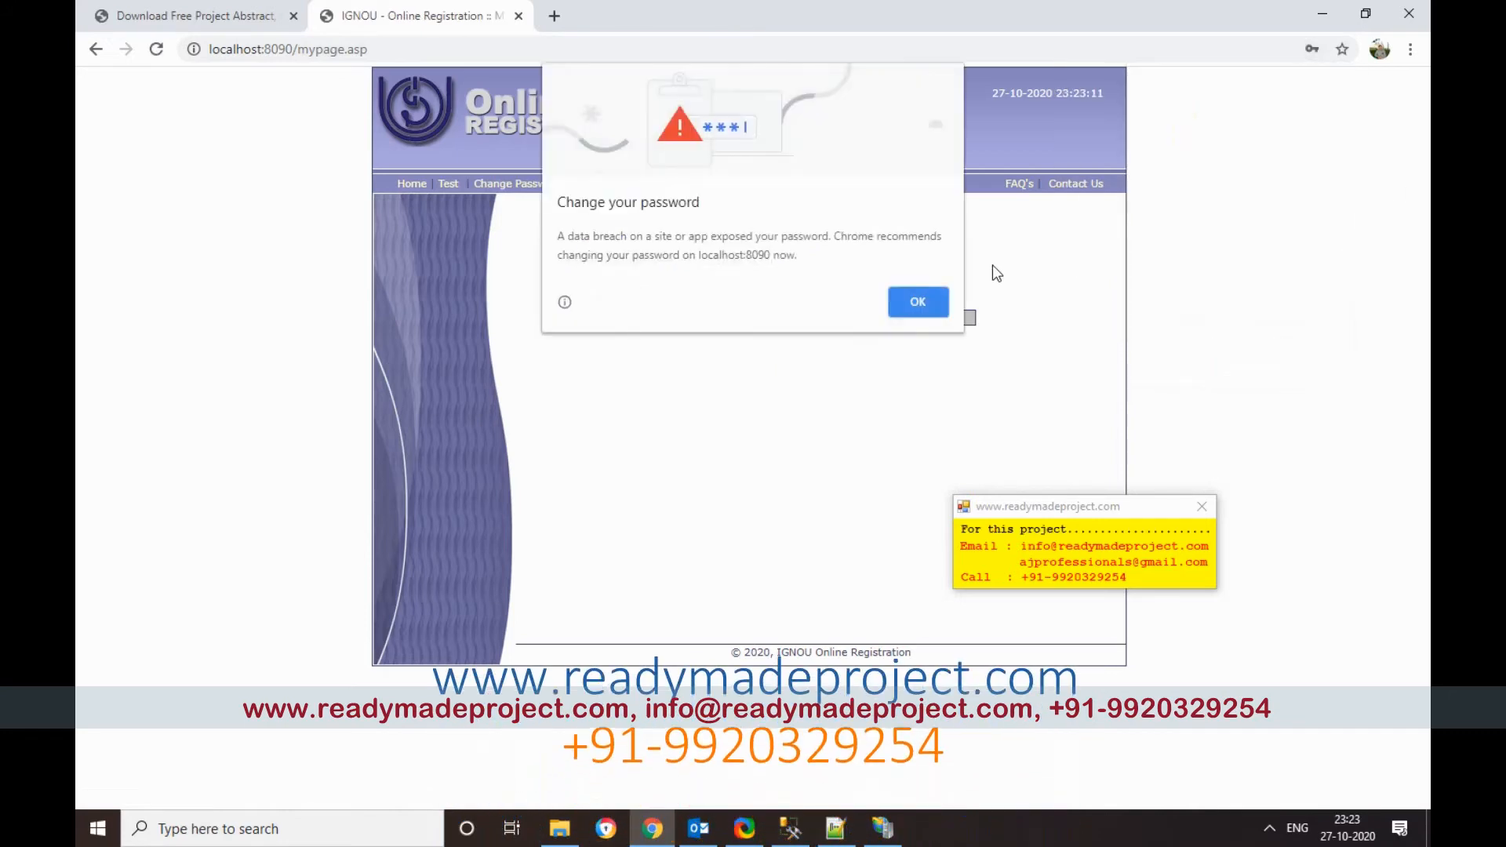
pyautogui.click(941, 303)
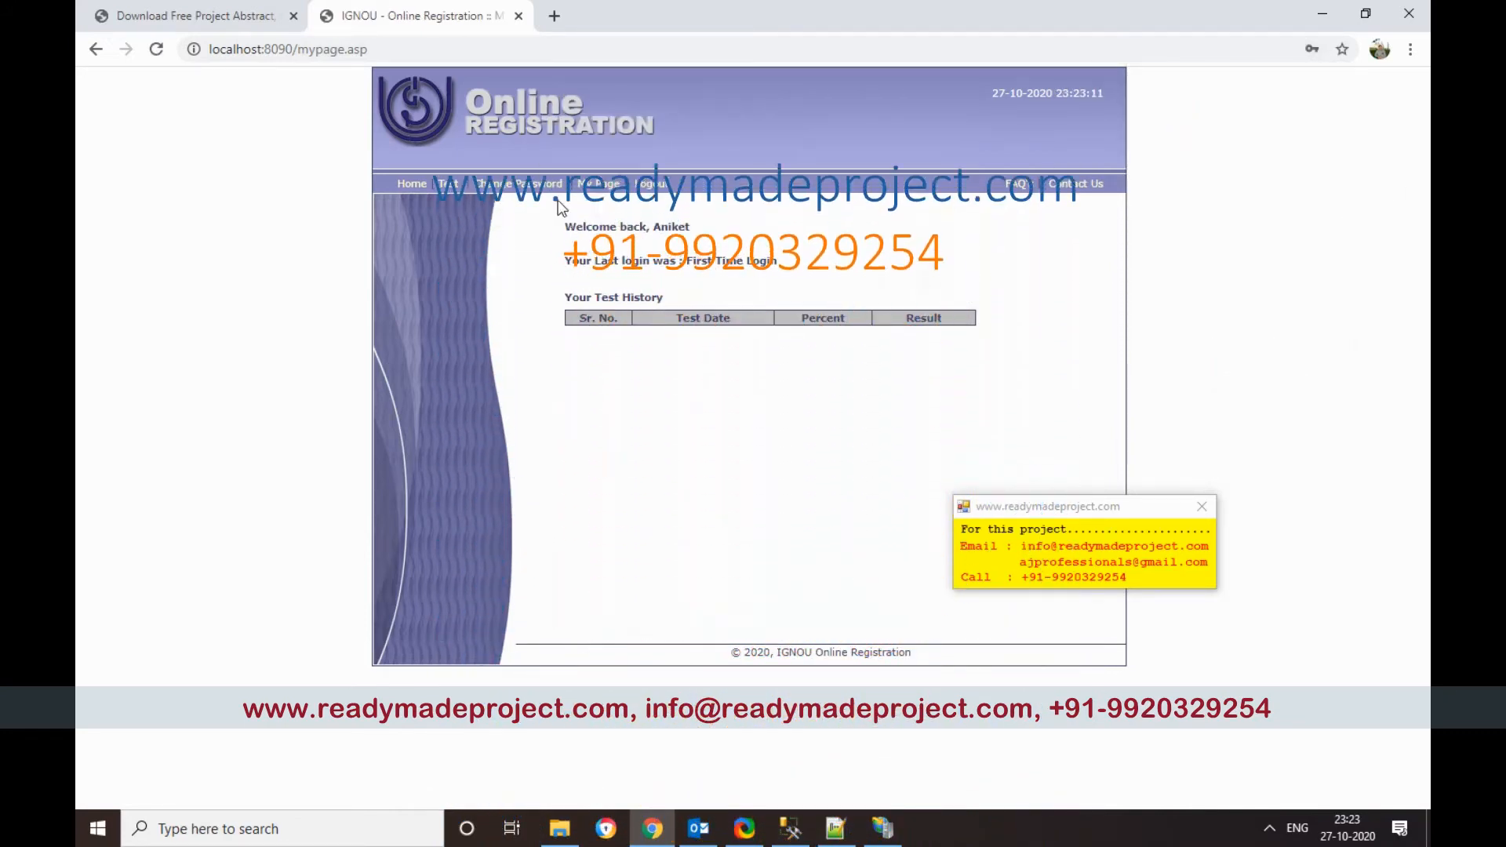
# Step: Change the student's password and acknowledge the success confirmation
pyautogui.click(539, 185)
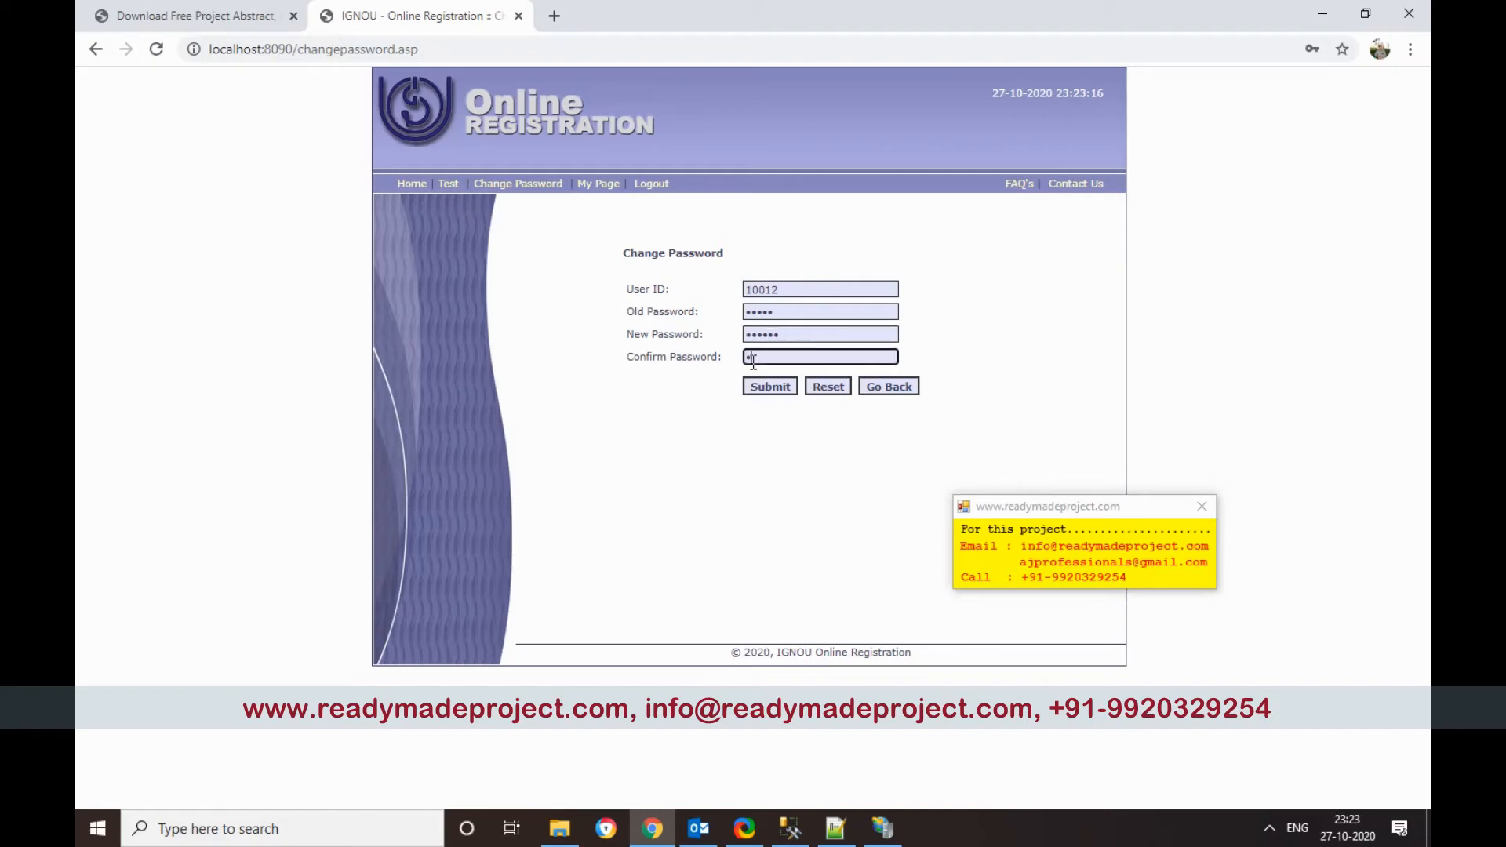
pyautogui.click(757, 390)
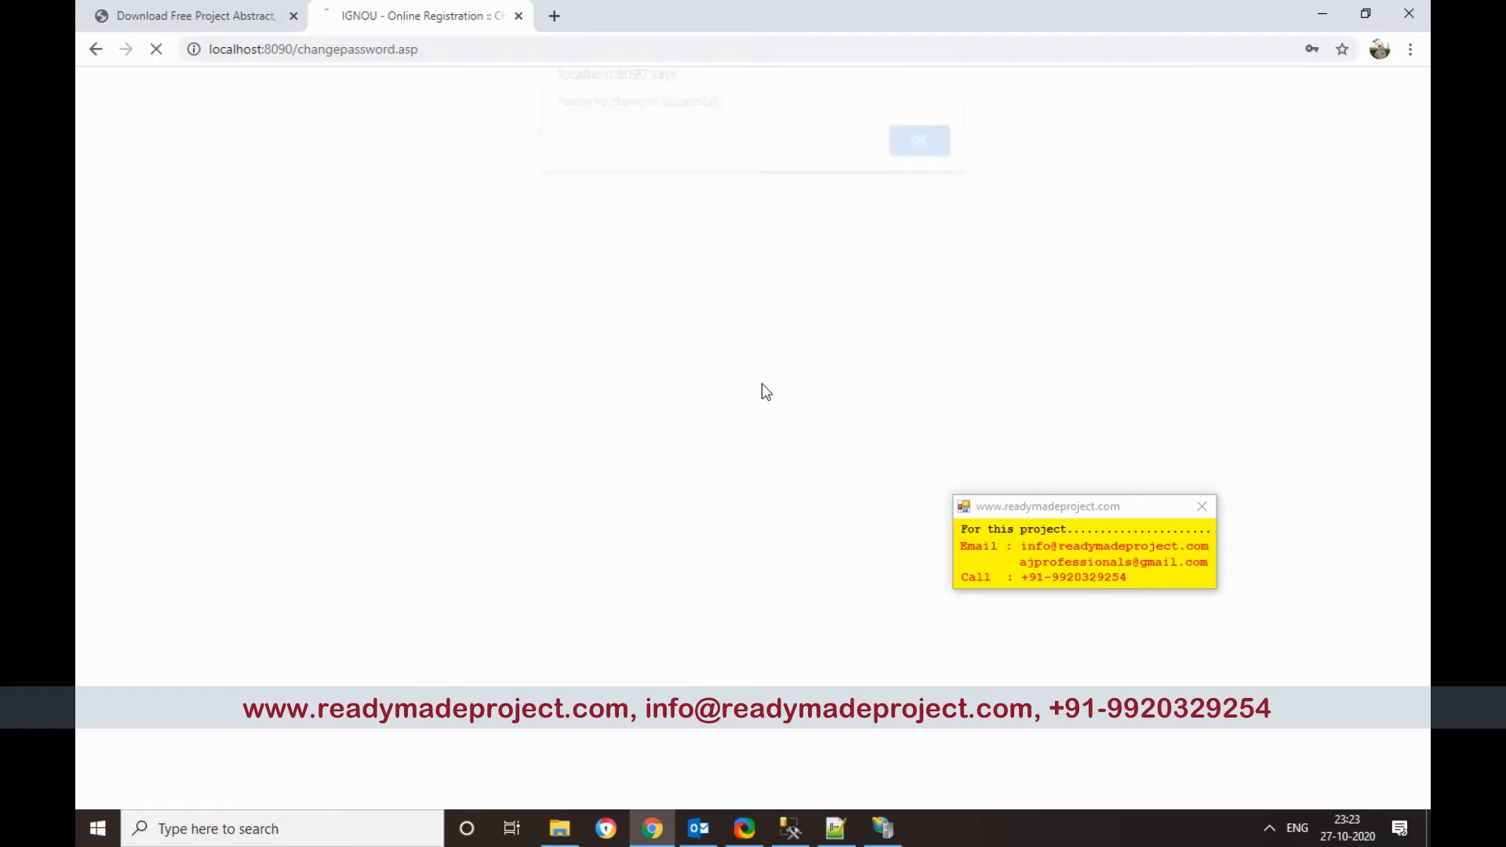
pyautogui.click(946, 155)
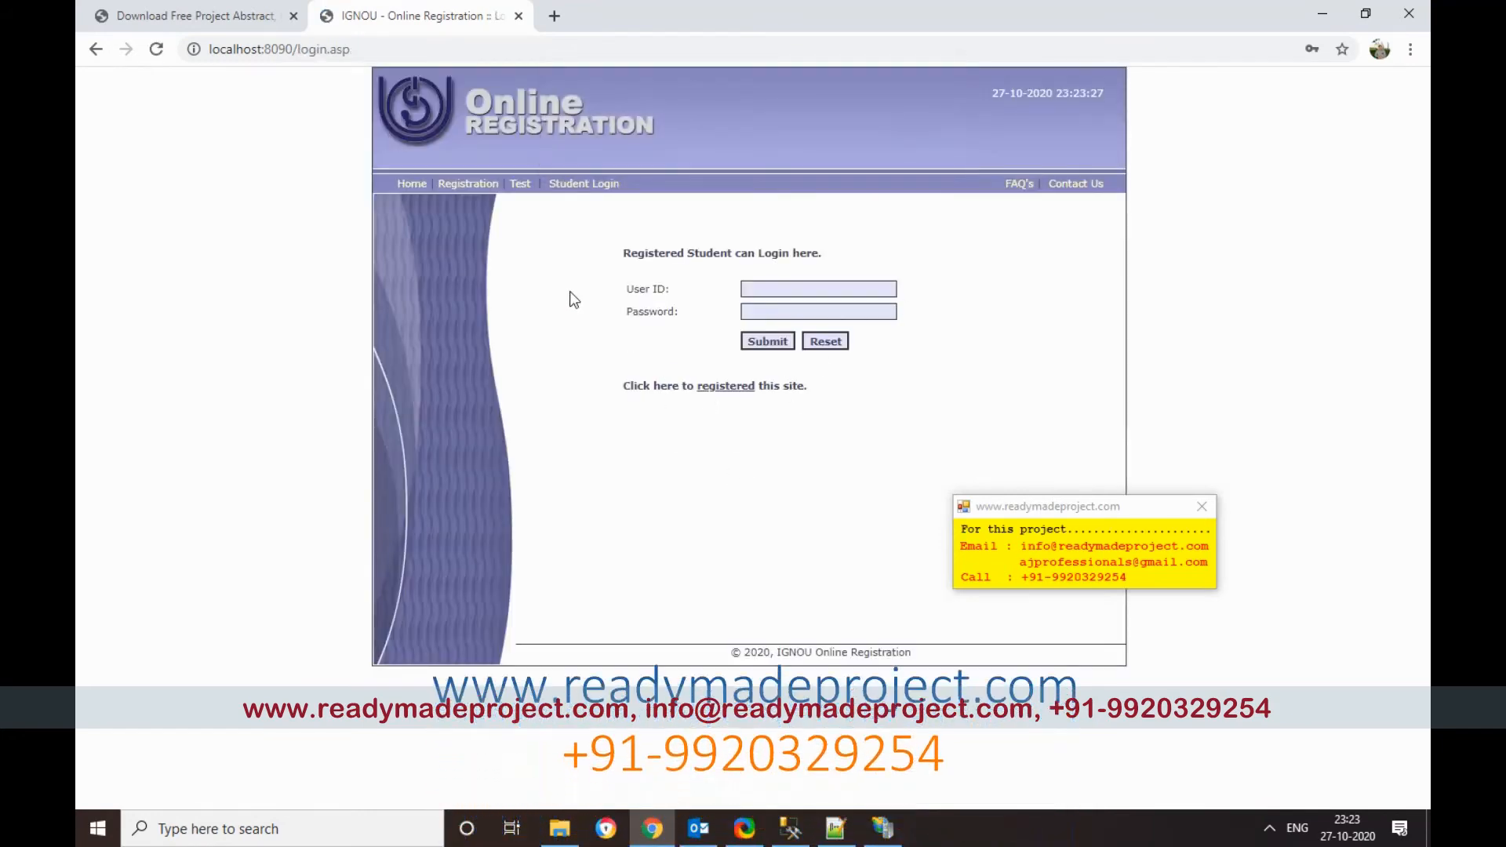
# Step: Log back in with the student's user ID and new password, then open the Online Quiz page
pyautogui.click(475, 188)
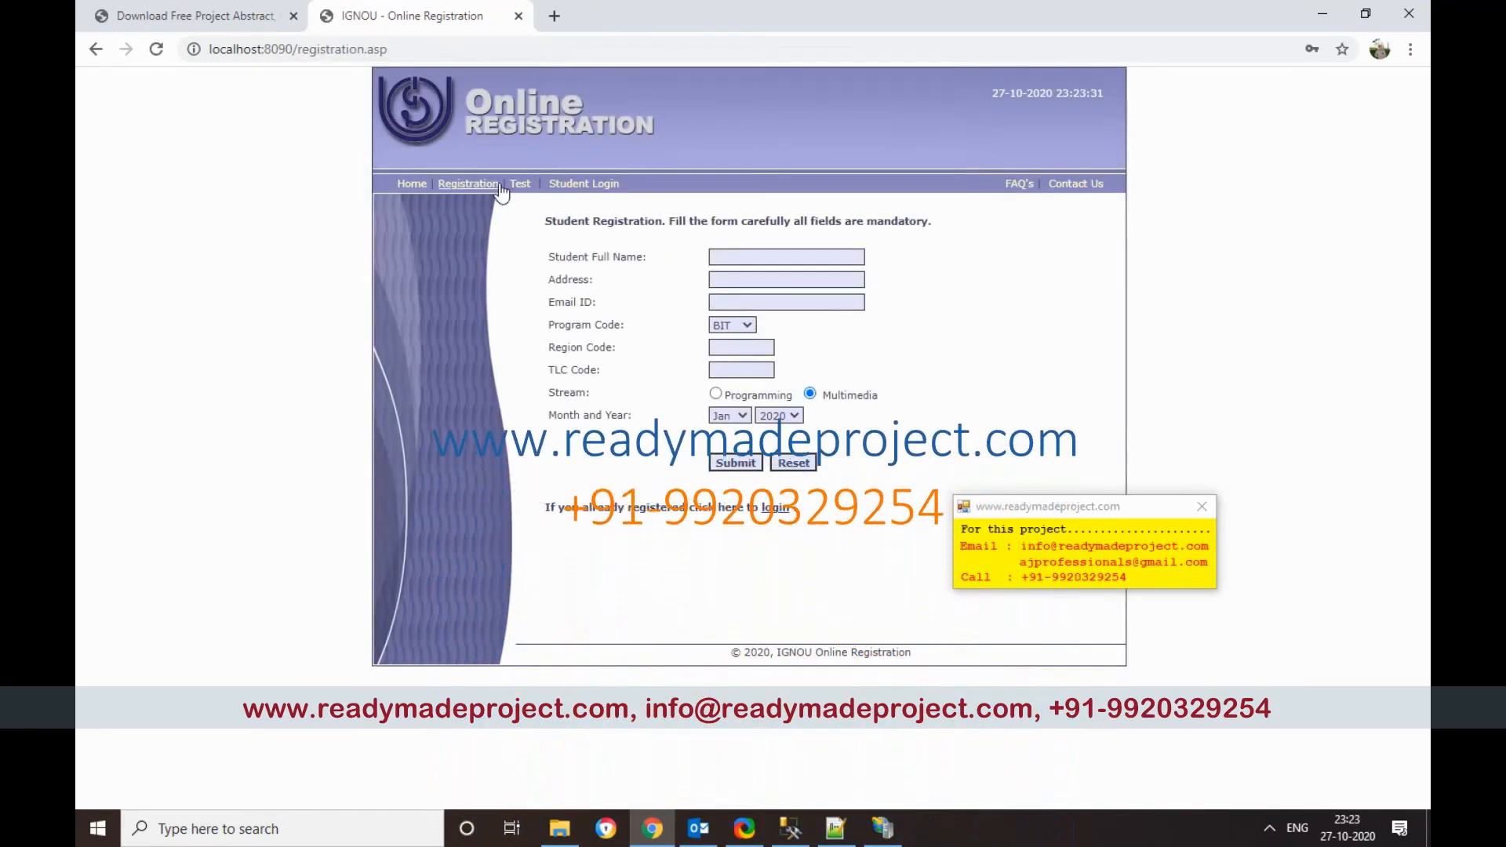
pyautogui.click(581, 187)
pyautogui.click(813, 297)
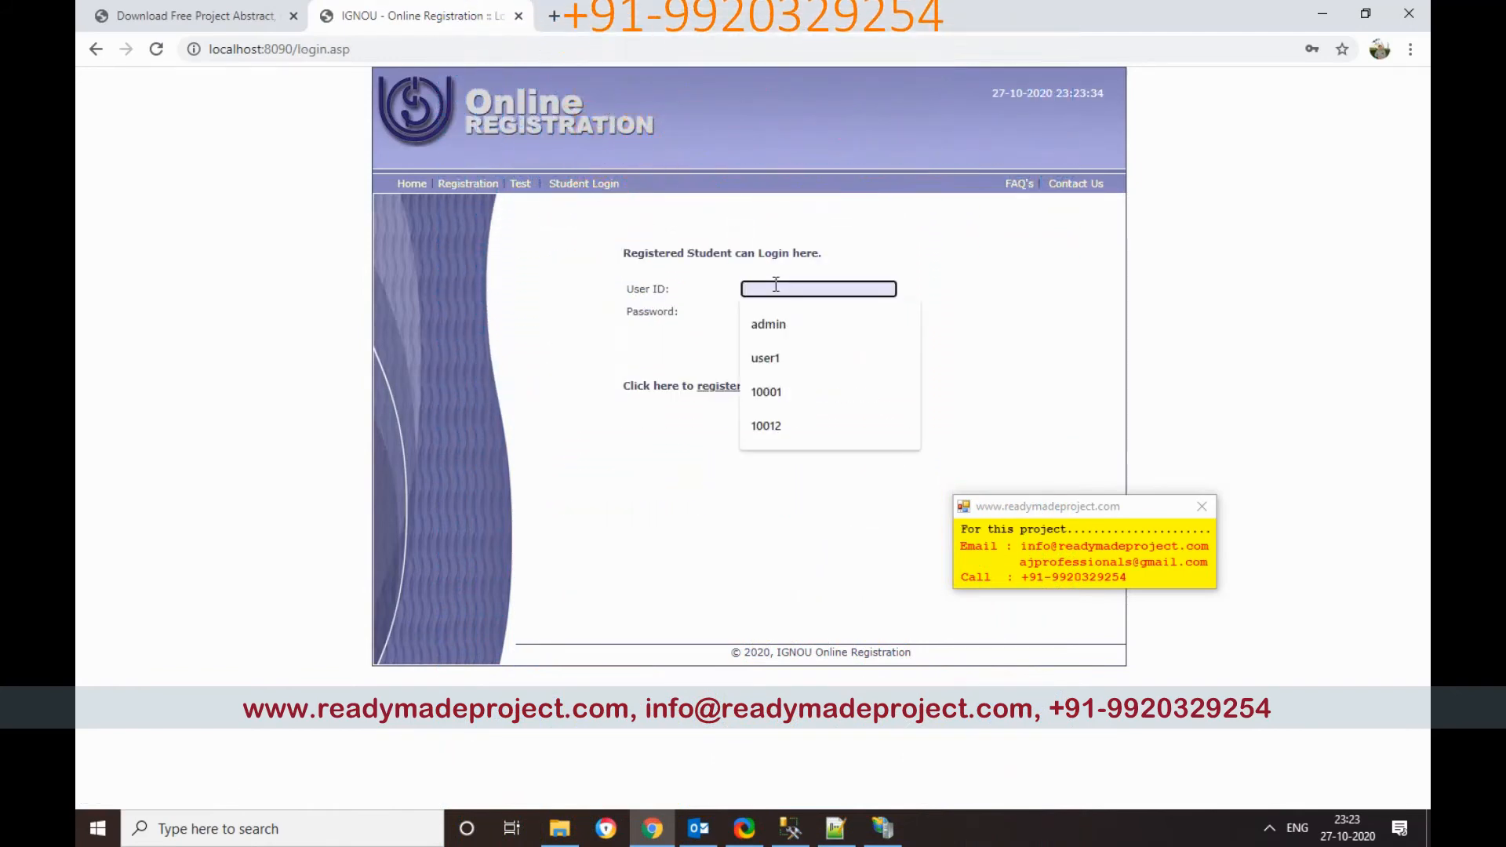
pyautogui.write('10012')
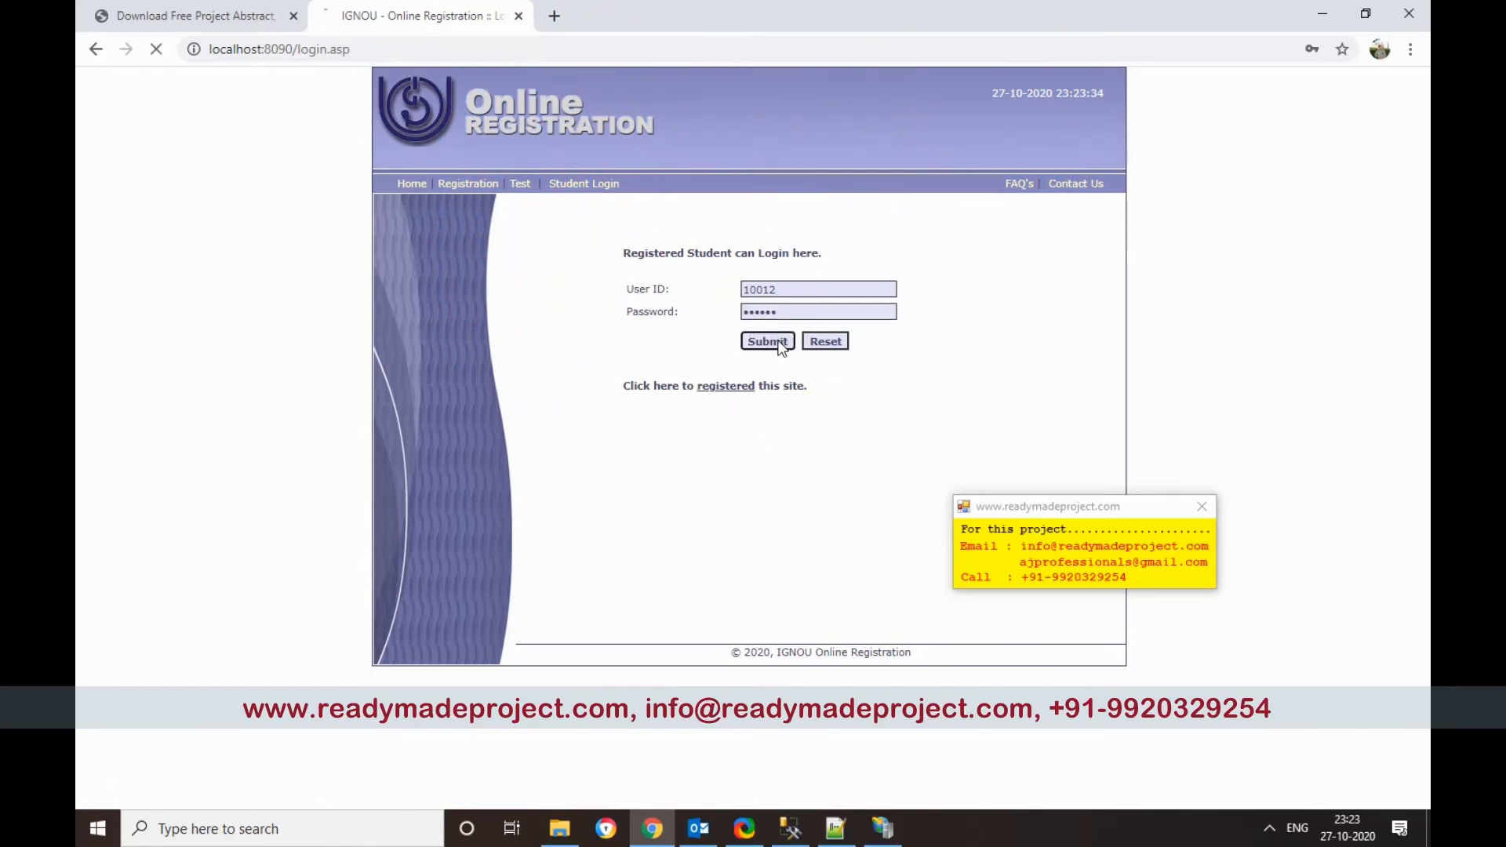
pyautogui.click(933, 328)
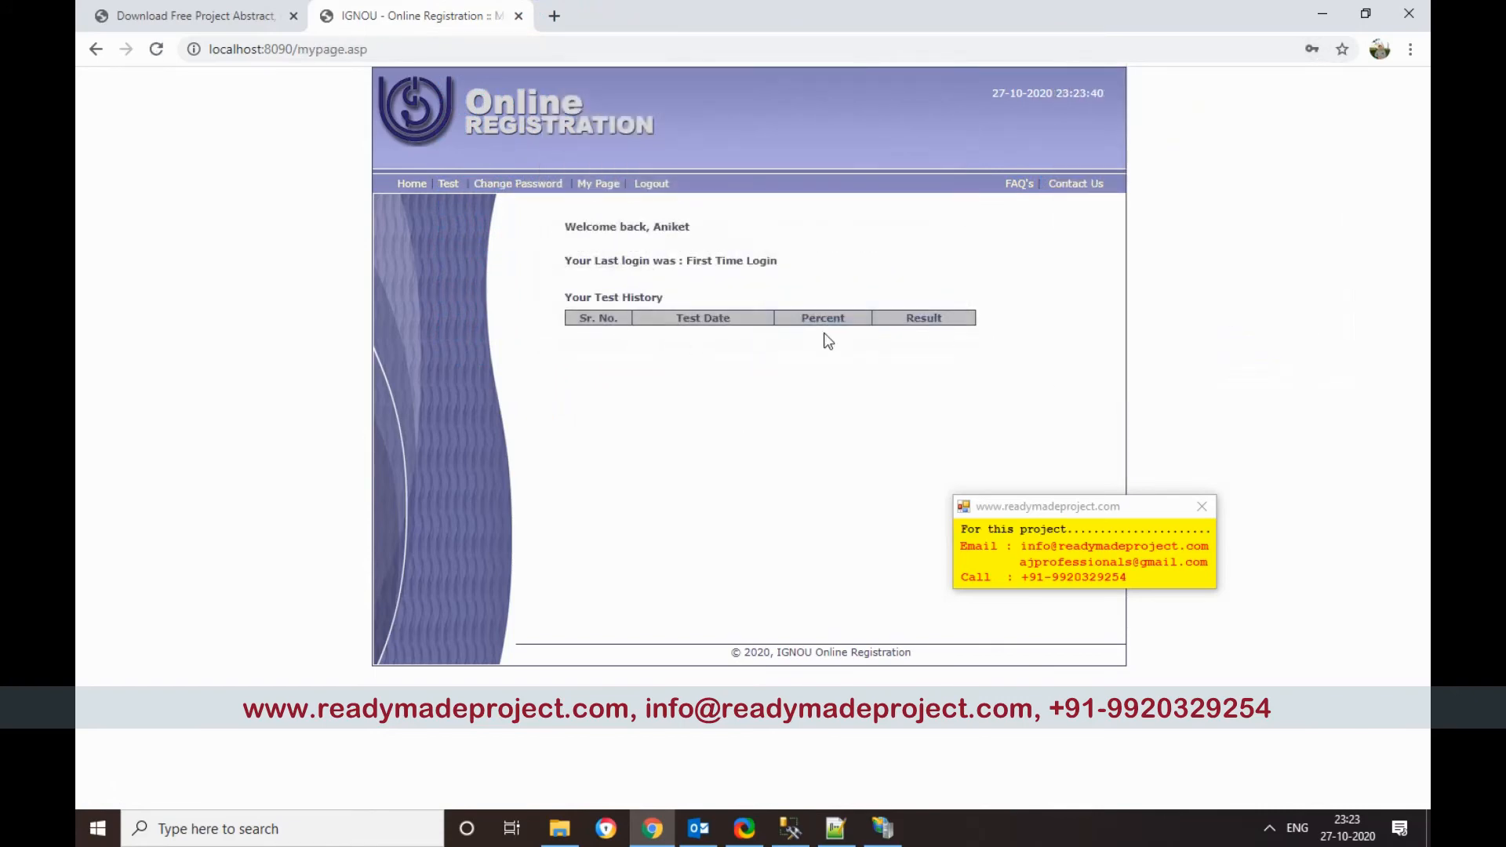
pyautogui.click(448, 184)
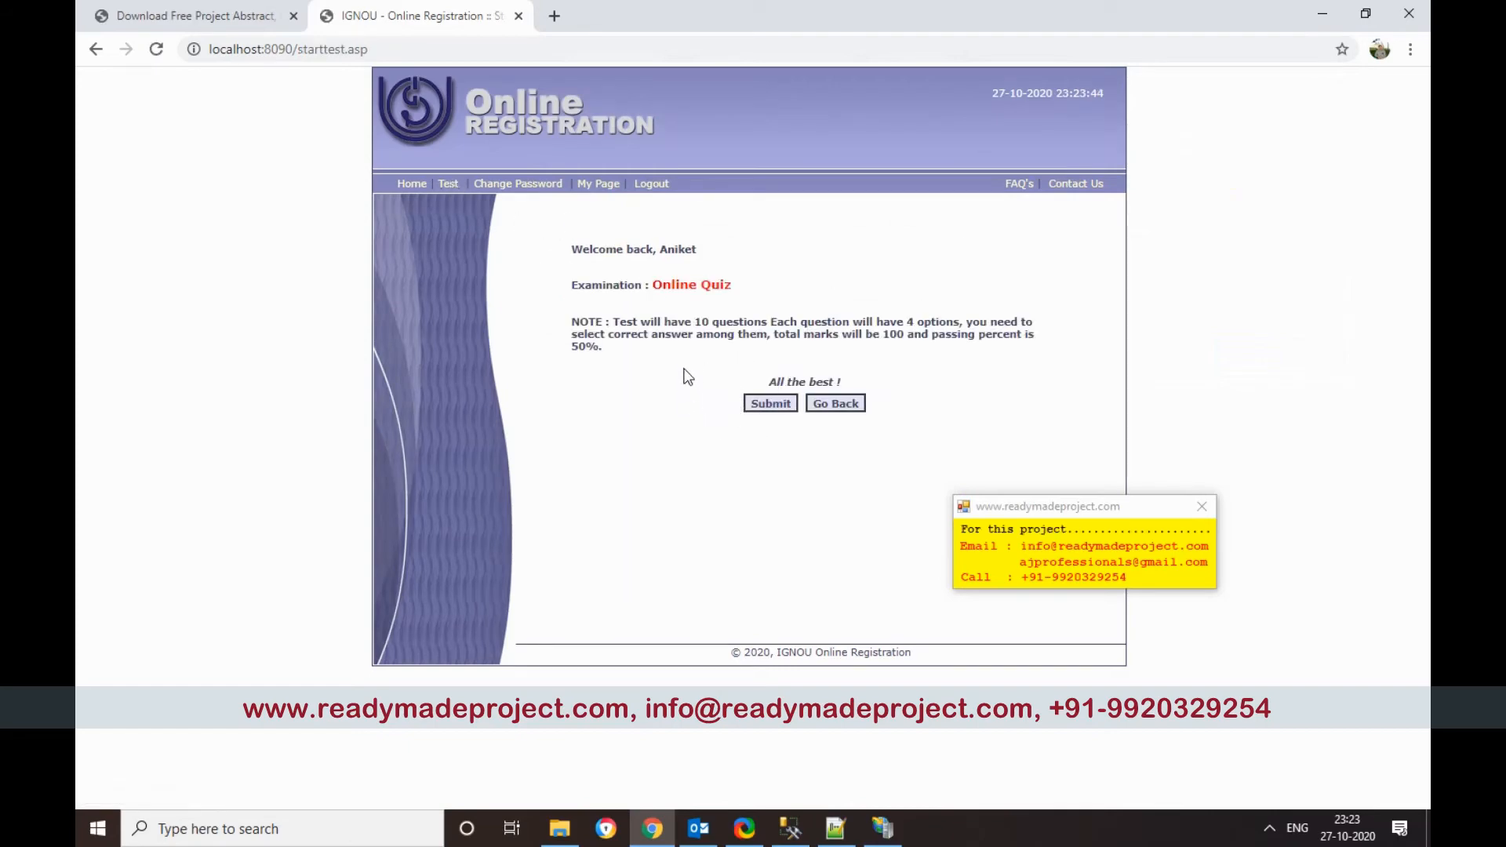
# Step: Start the quiz, answer Random Access Memory for question 1 and 11 for question 7, then end the test
pyautogui.click(753, 404)
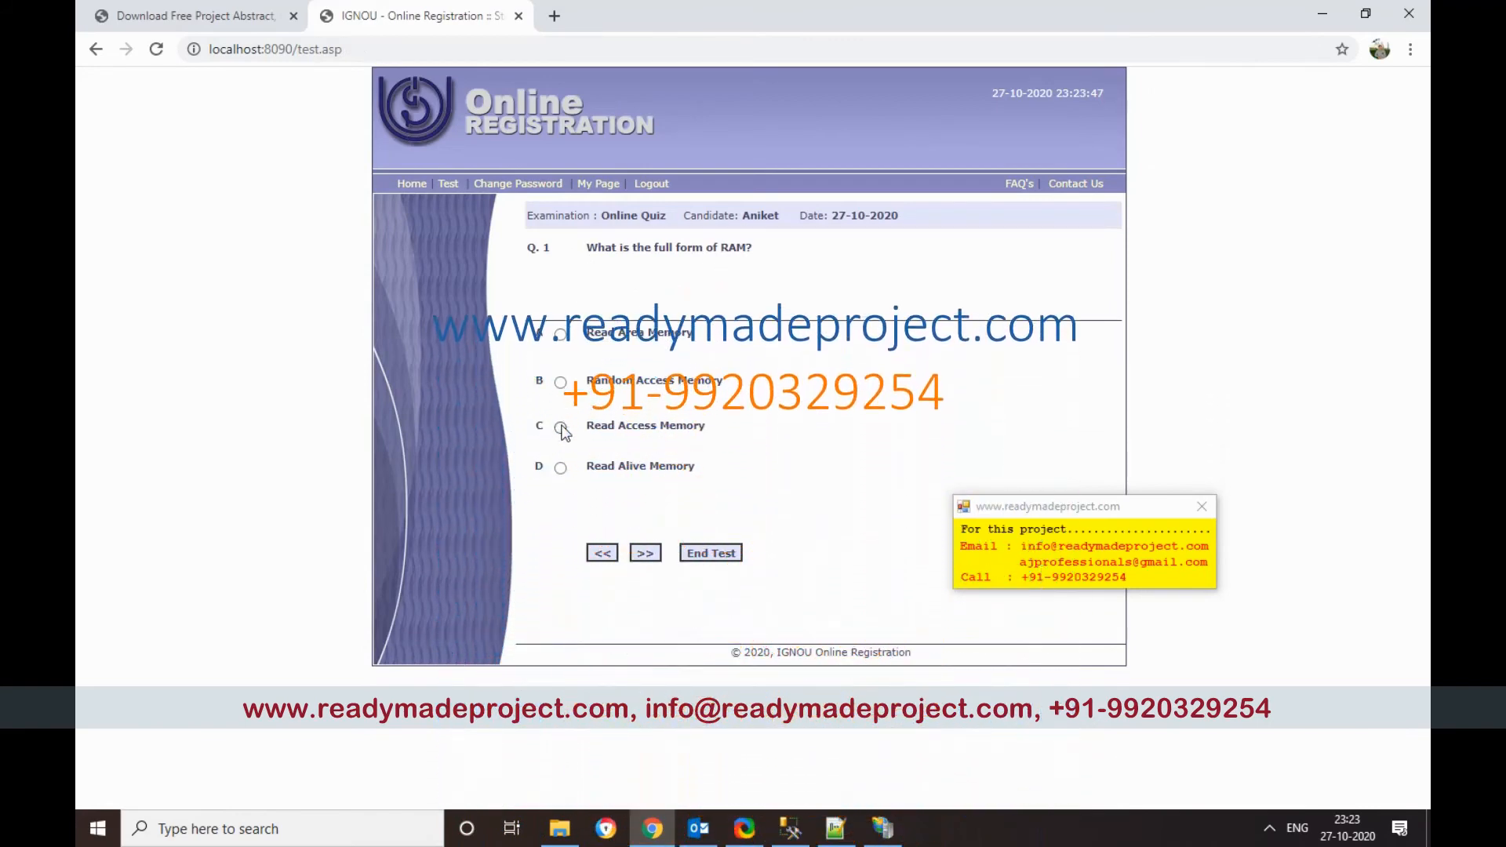
pyautogui.click(560, 382)
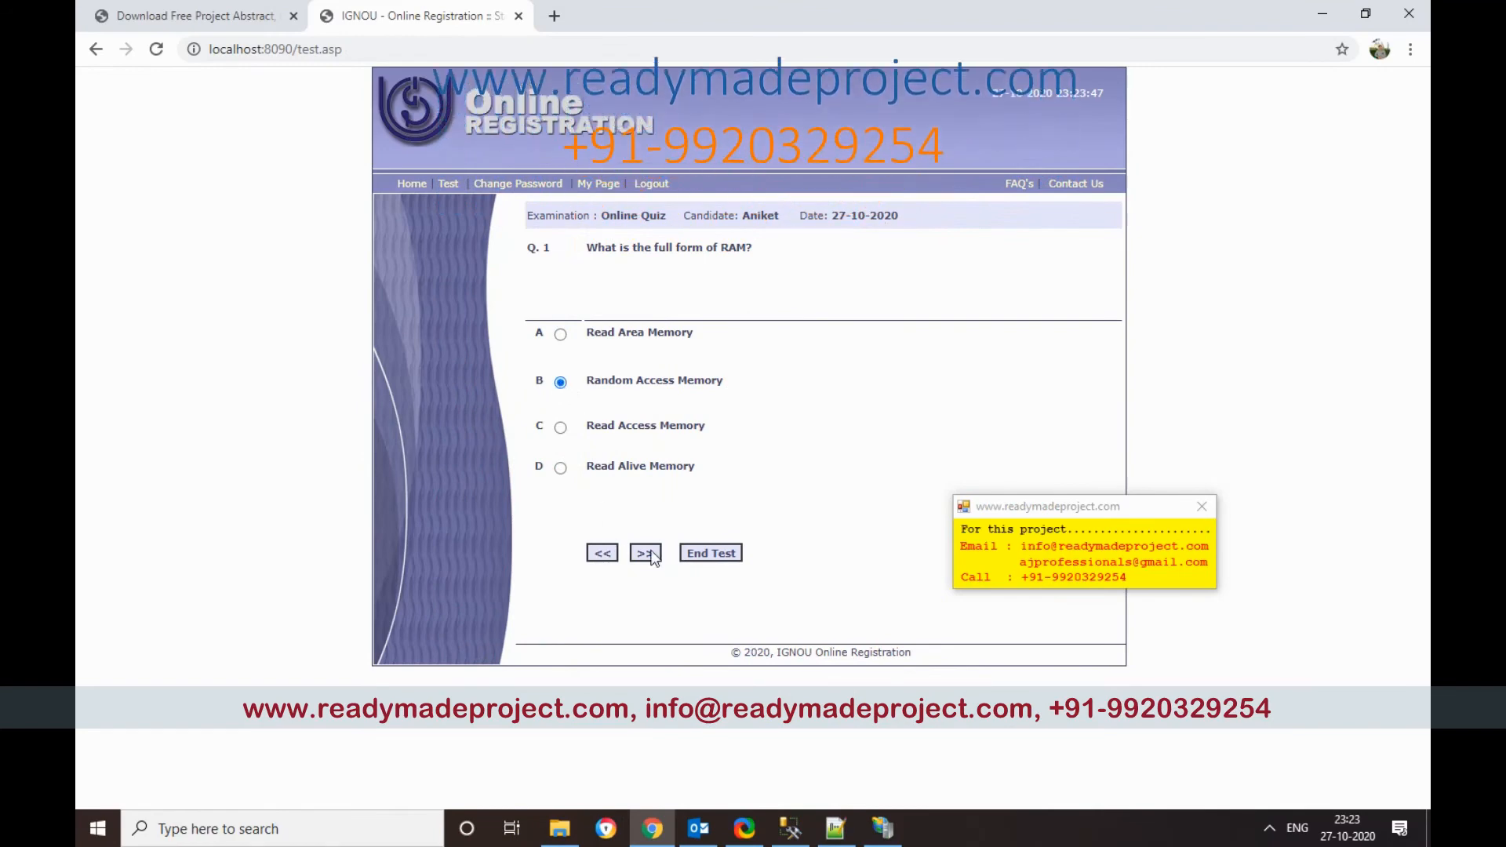
pyautogui.click(644, 553)
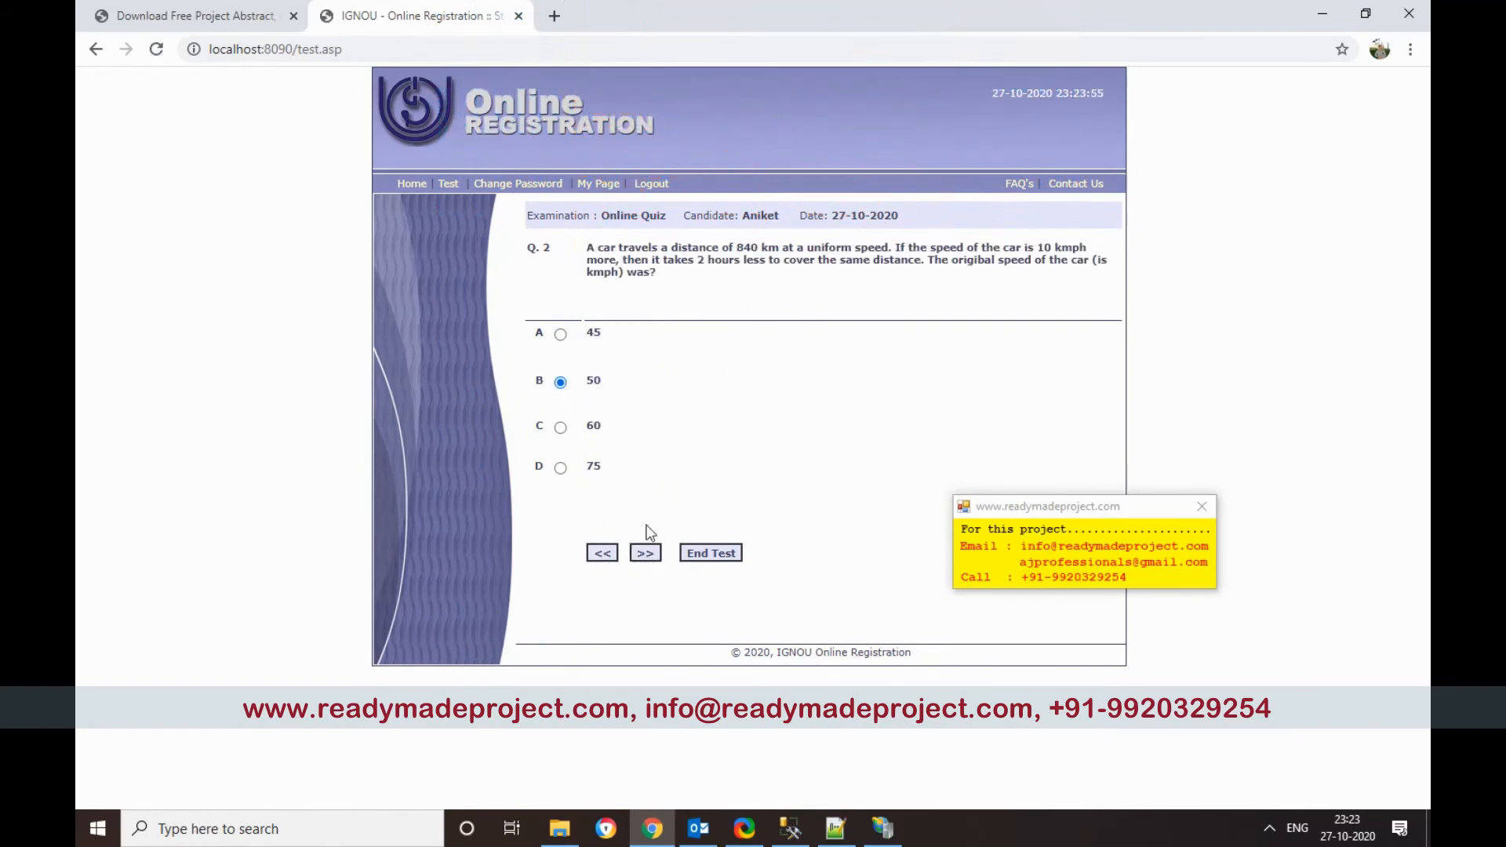
pyautogui.click(644, 552)
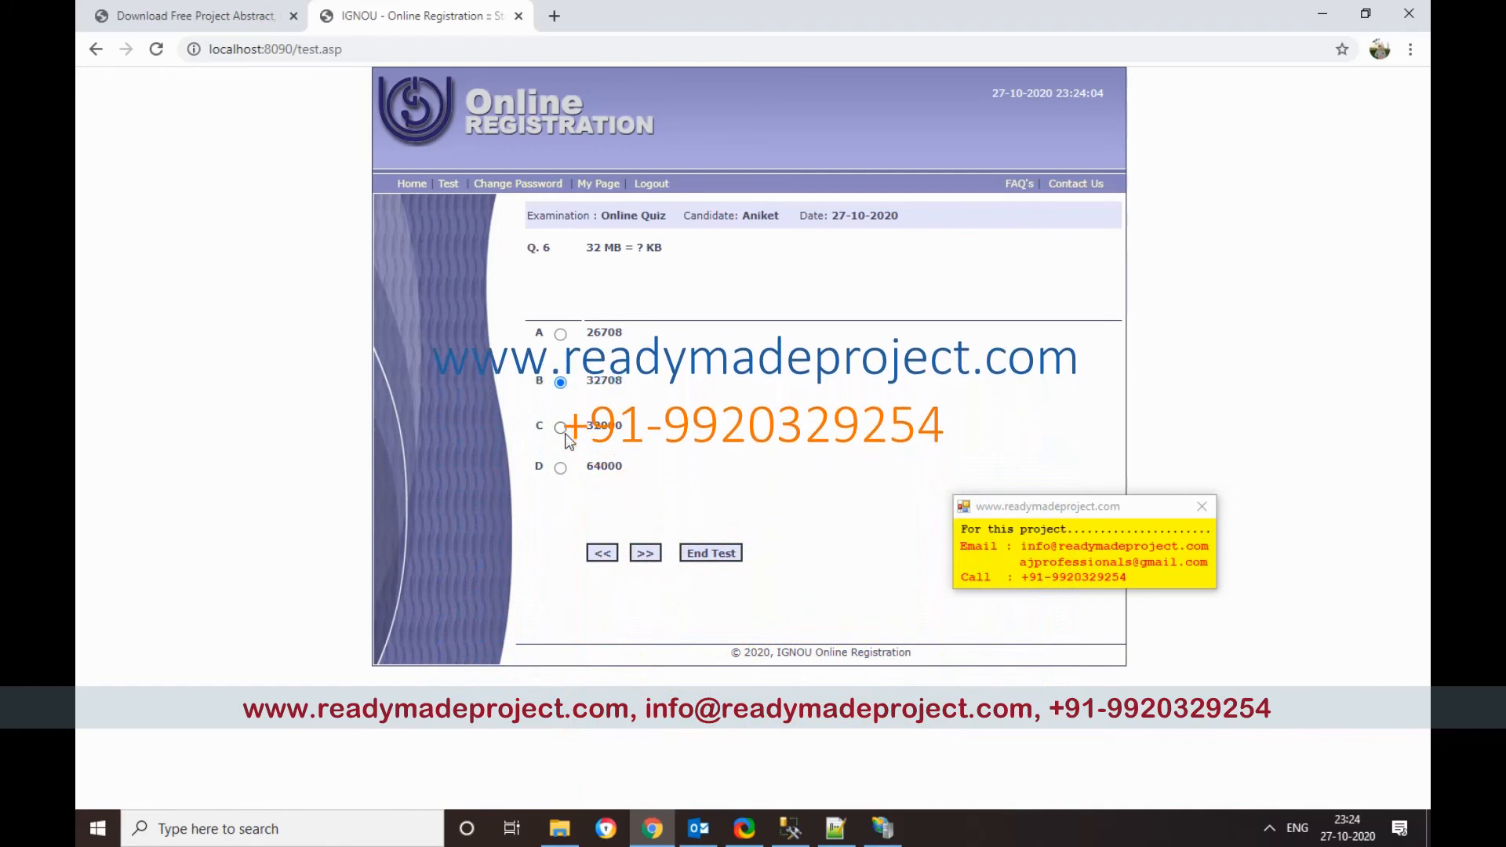
pyautogui.click(651, 553)
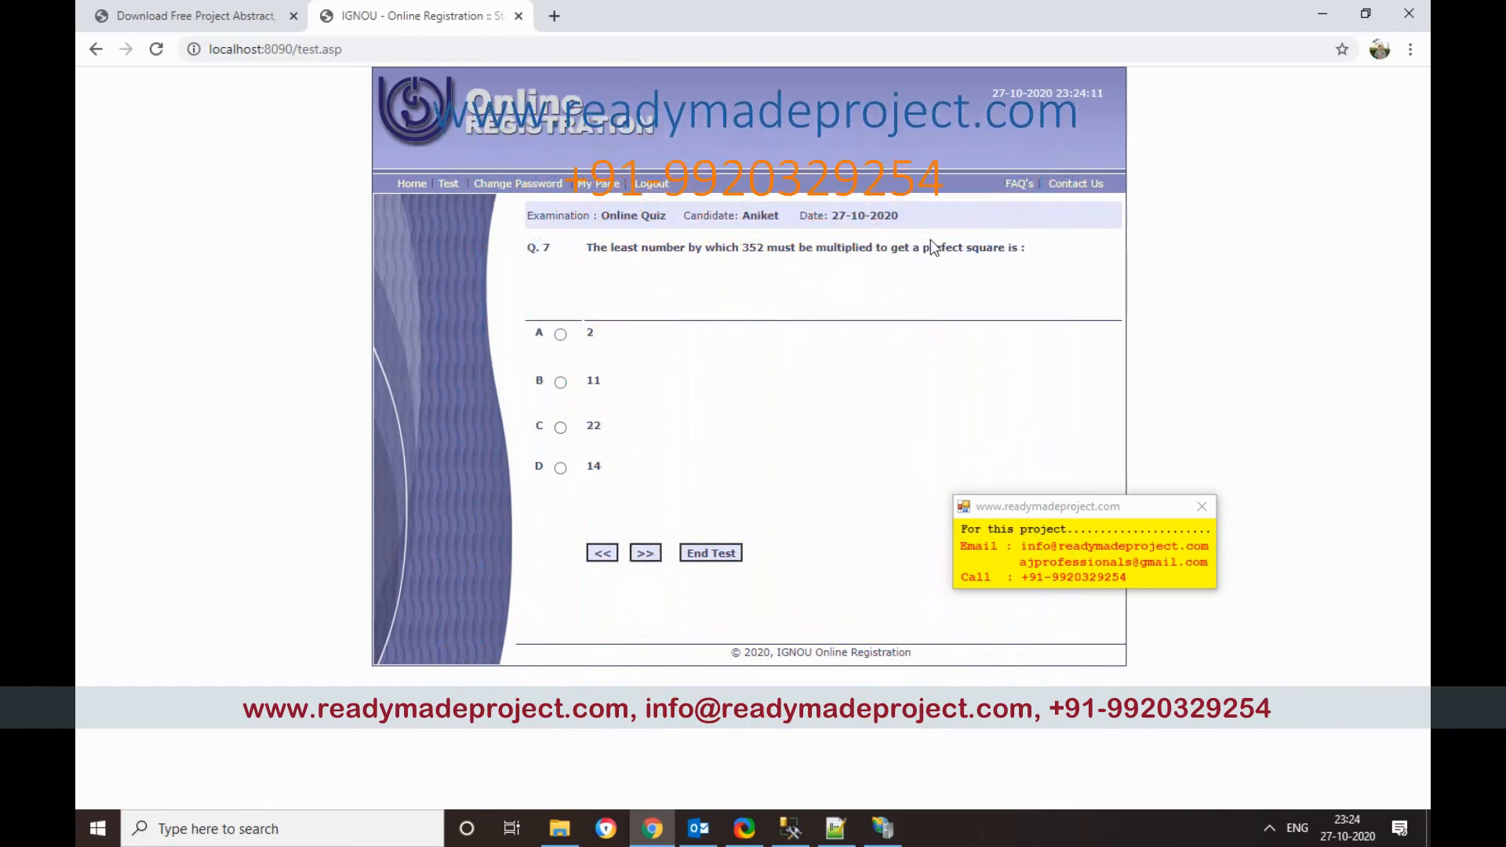
pyautogui.click(560, 382)
pyautogui.click(651, 553)
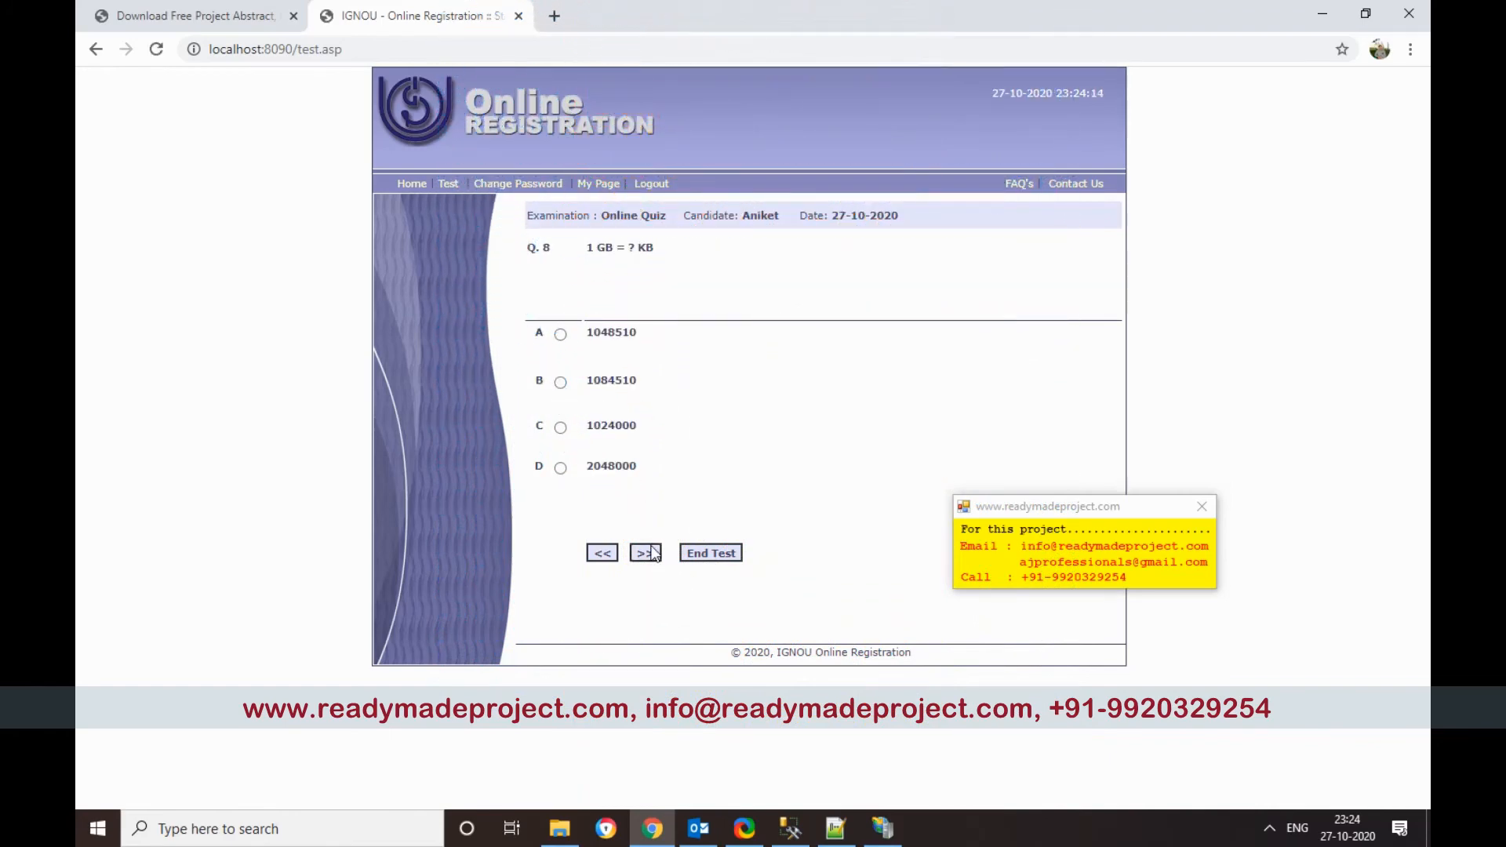
pyautogui.click(644, 554)
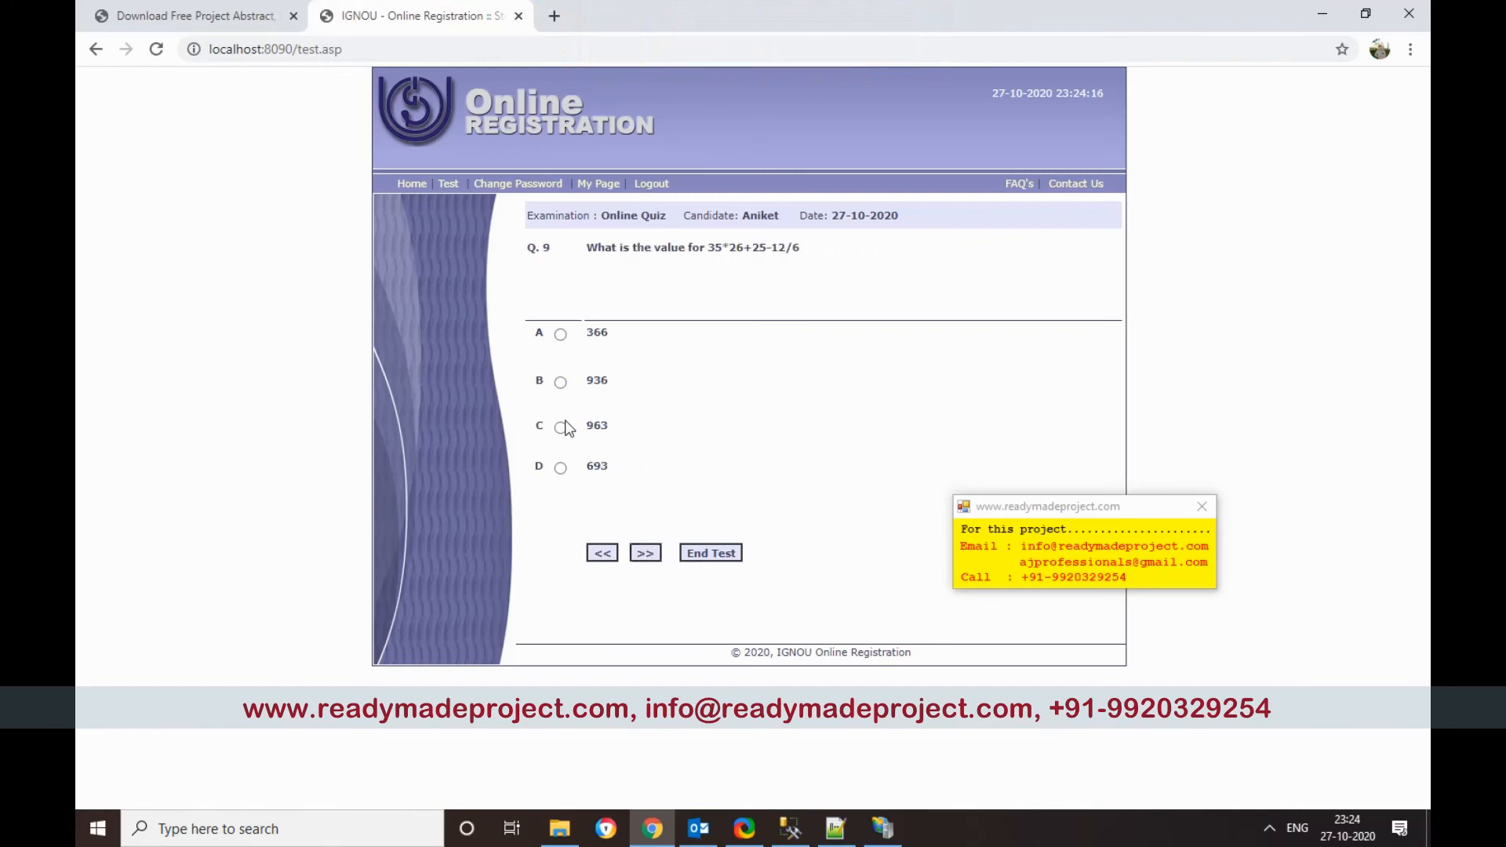
pyautogui.click(643, 554)
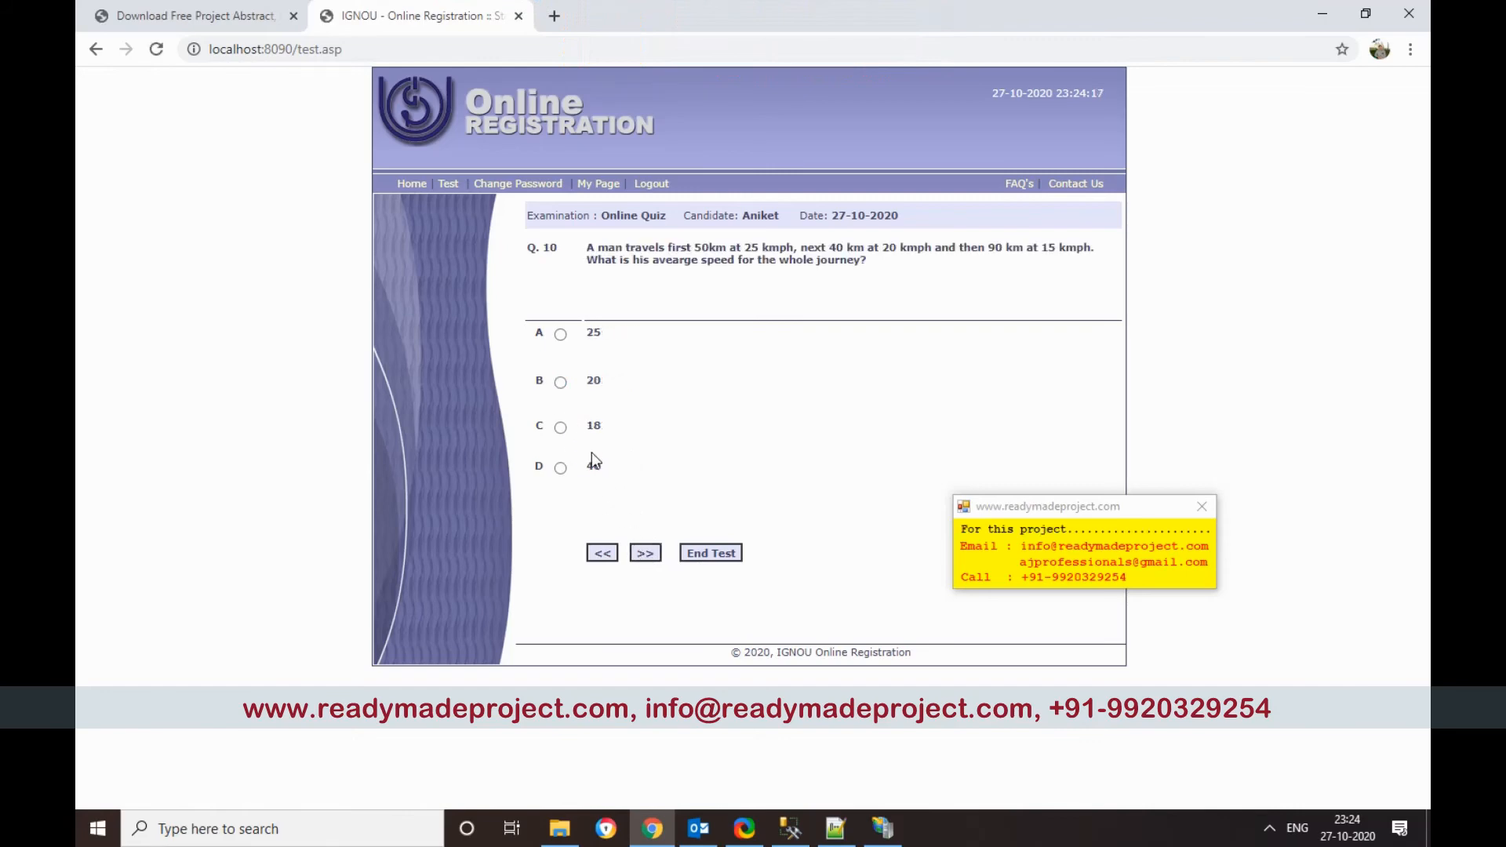
pyautogui.click(710, 553)
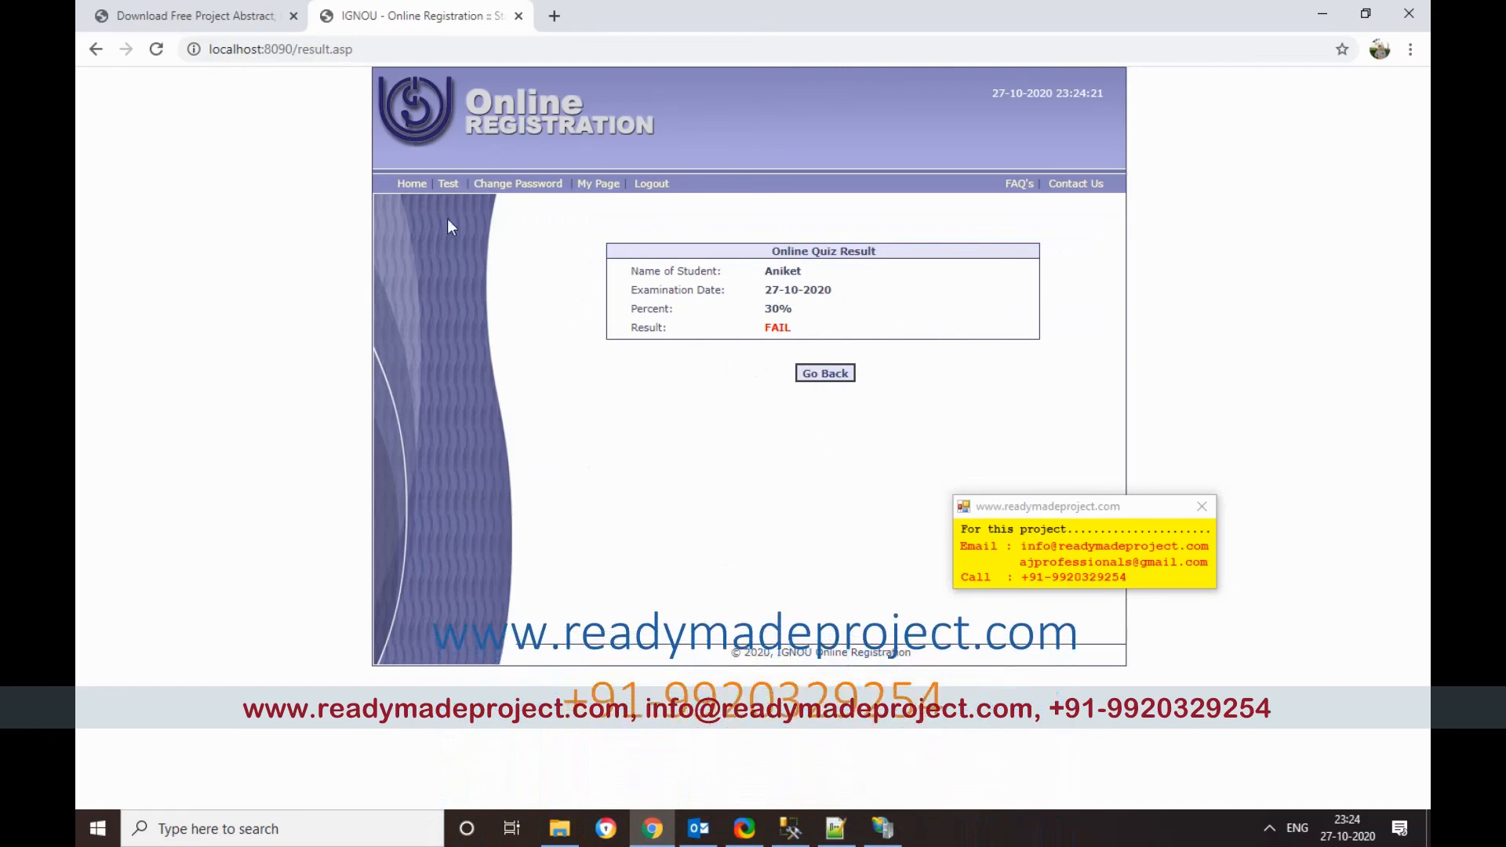
# Step: View the 30% FAIL attempt in My Page's test history, then bring up the source_code folder
pyautogui.click(598, 183)
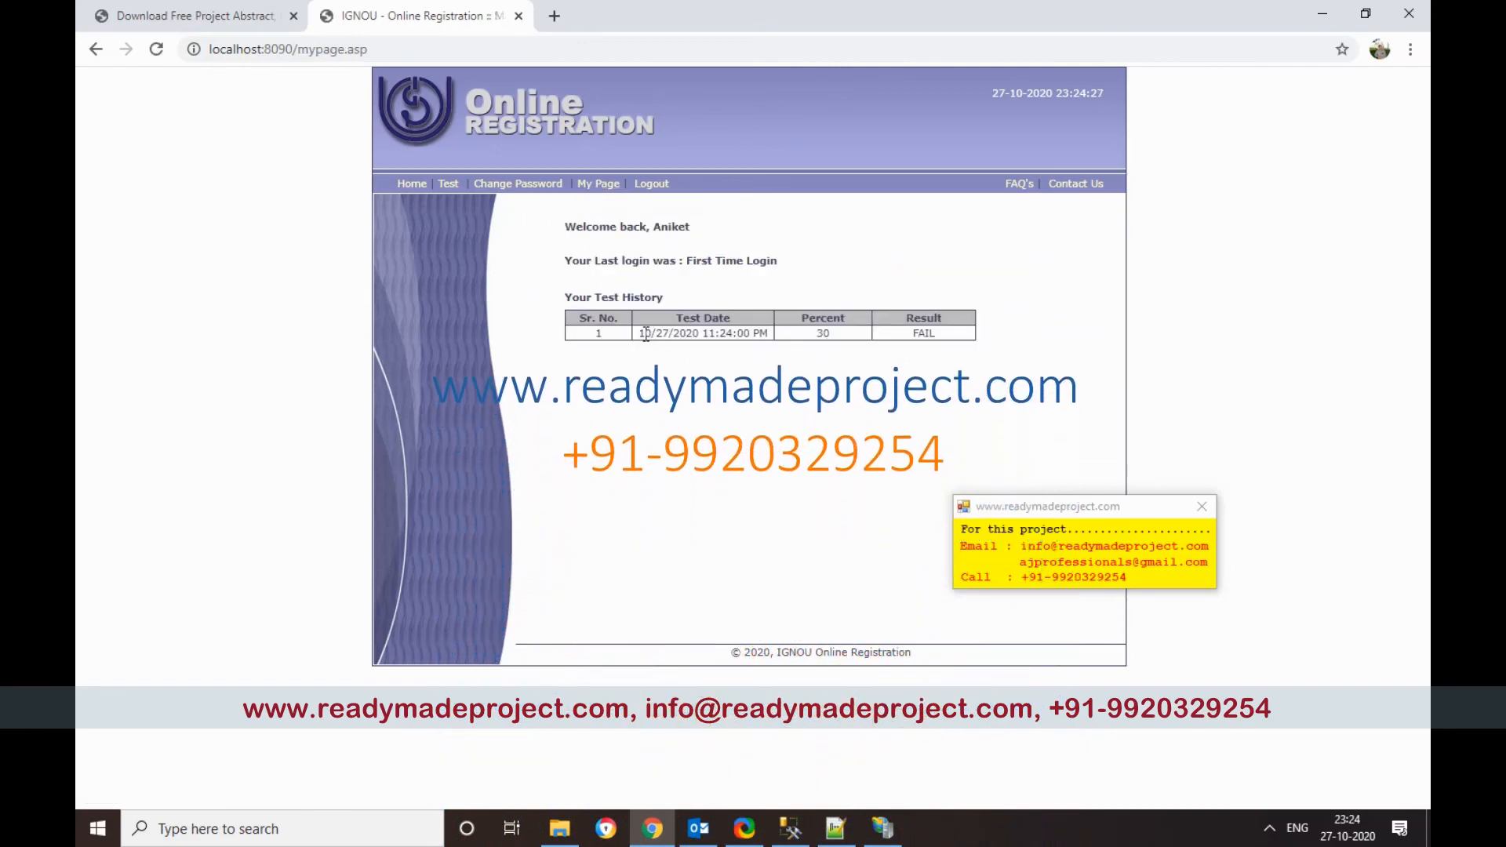
pyautogui.moveTo(814, 333); pyautogui.dragTo(852, 343)
pyautogui.click(943, 348)
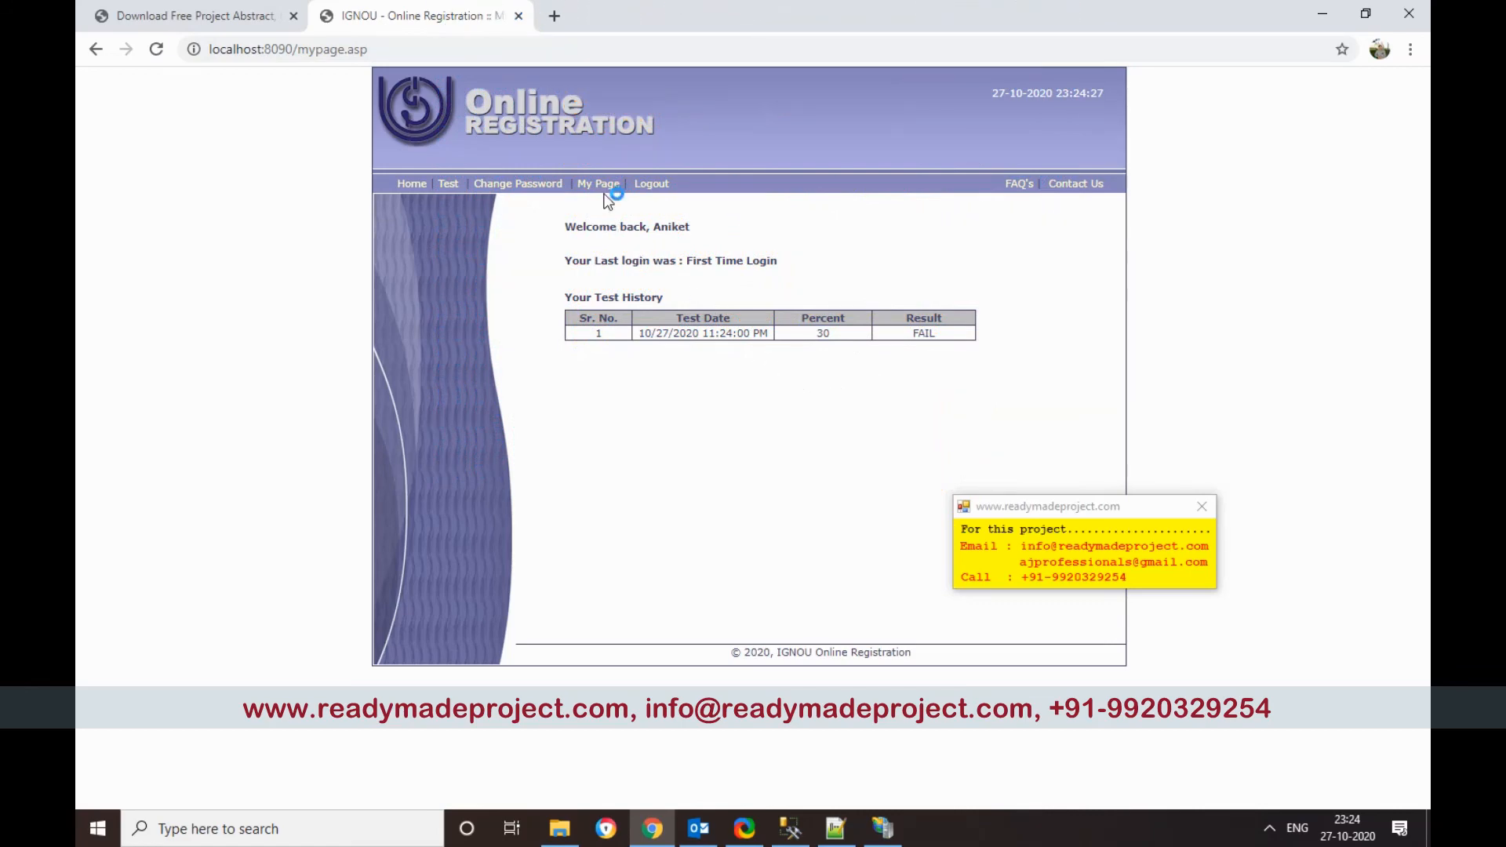
pyautogui.click(559, 828)
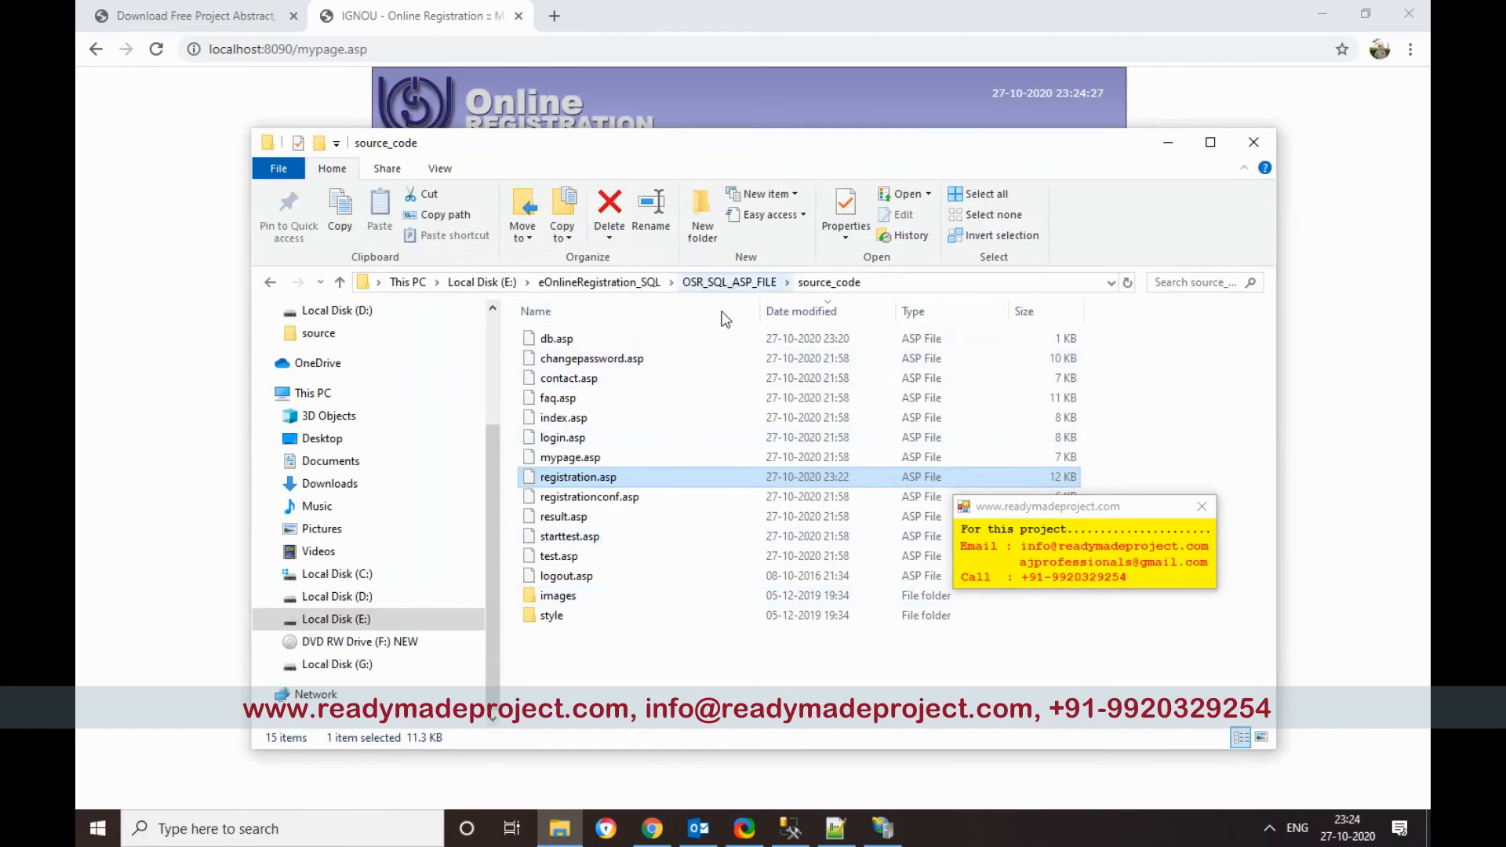
# Step: Move File Explorer up to the OSR_SQL_ASP_FILE folder, then minimize it to reveal Chrome's My Page
pyautogui.click(729, 281)
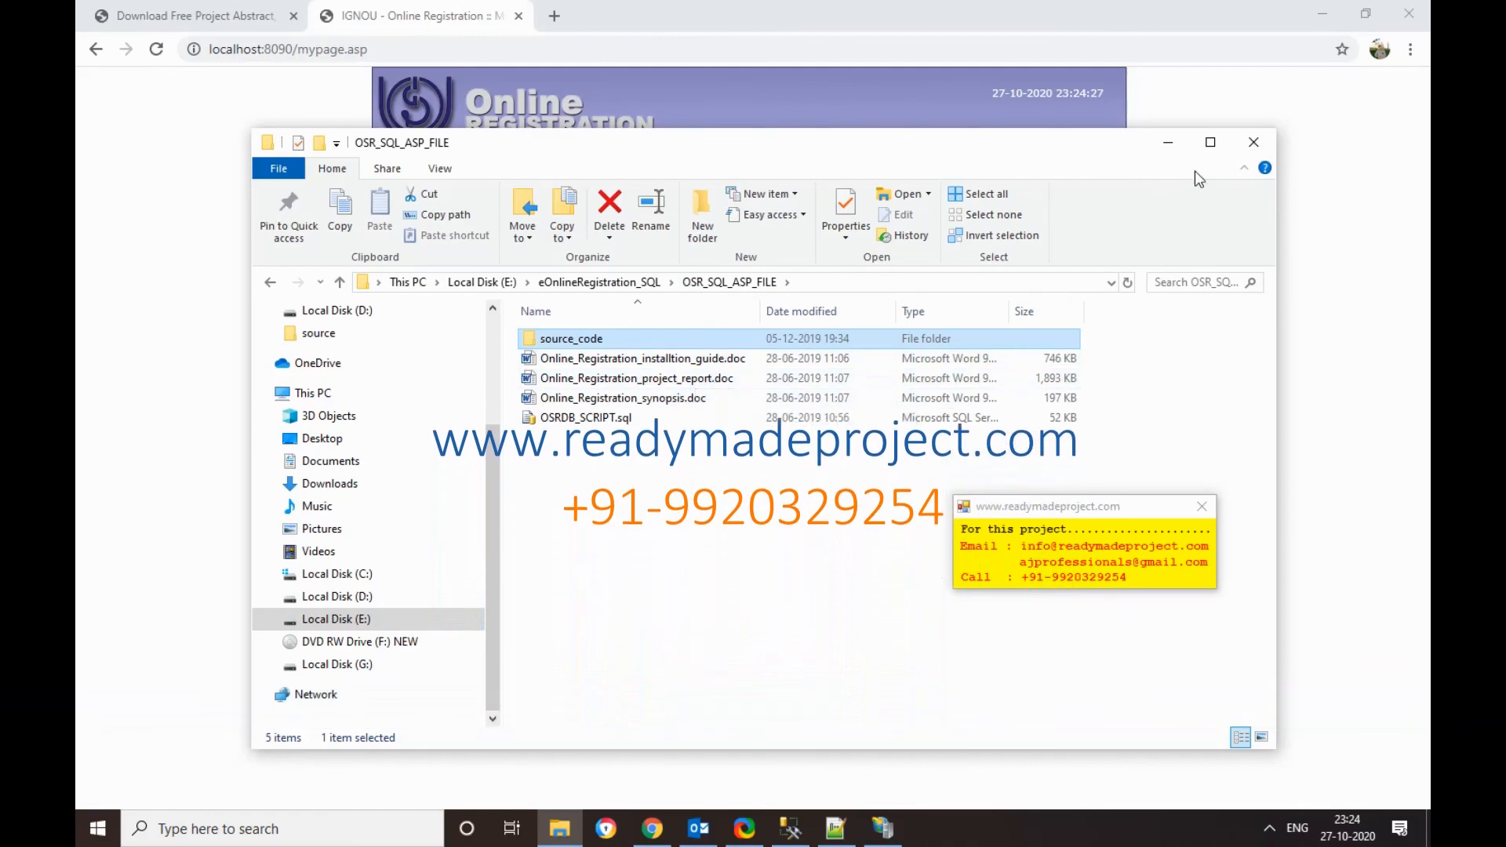
pyautogui.click(1167, 143)
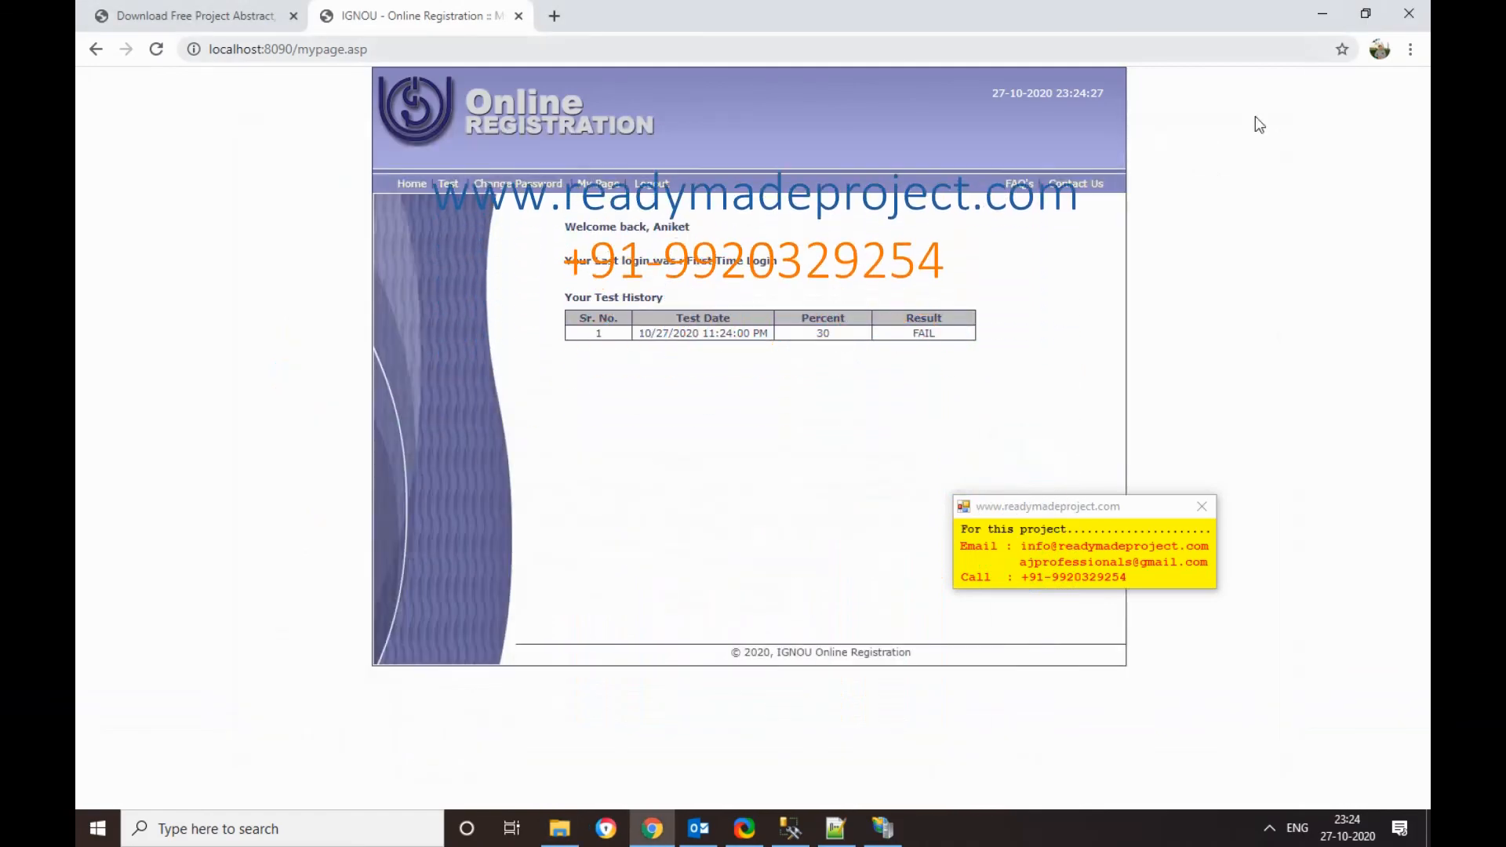